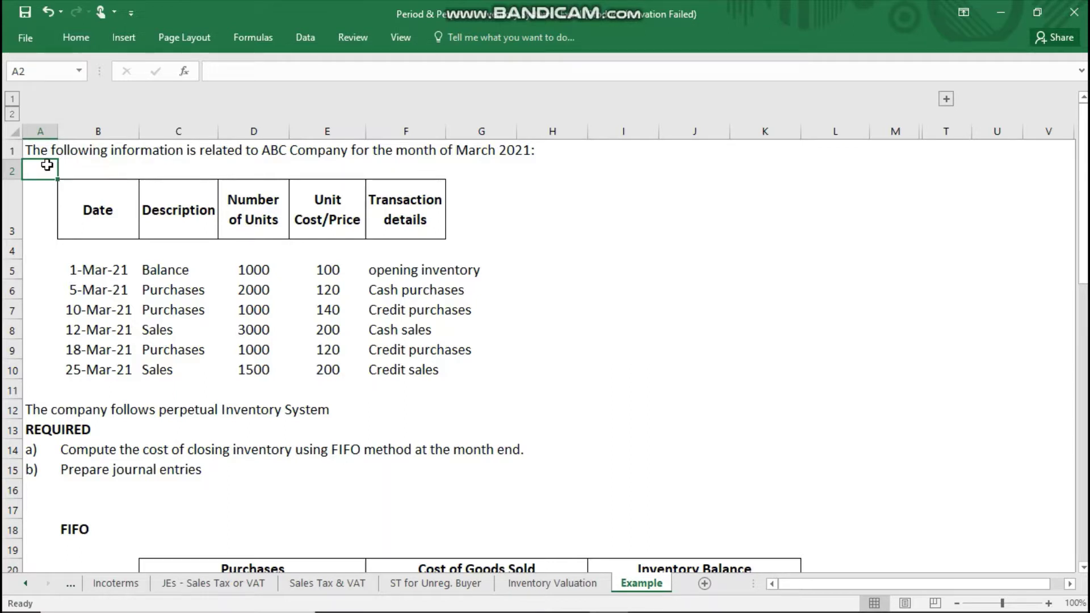
- Review the ABC Company problem statement, the transaction table's column headings and the 1-Mar-21 opening balance row
{"action": "left_click_drag", "start_coordinate": [42, 153], "coordinate": [52, 217]}
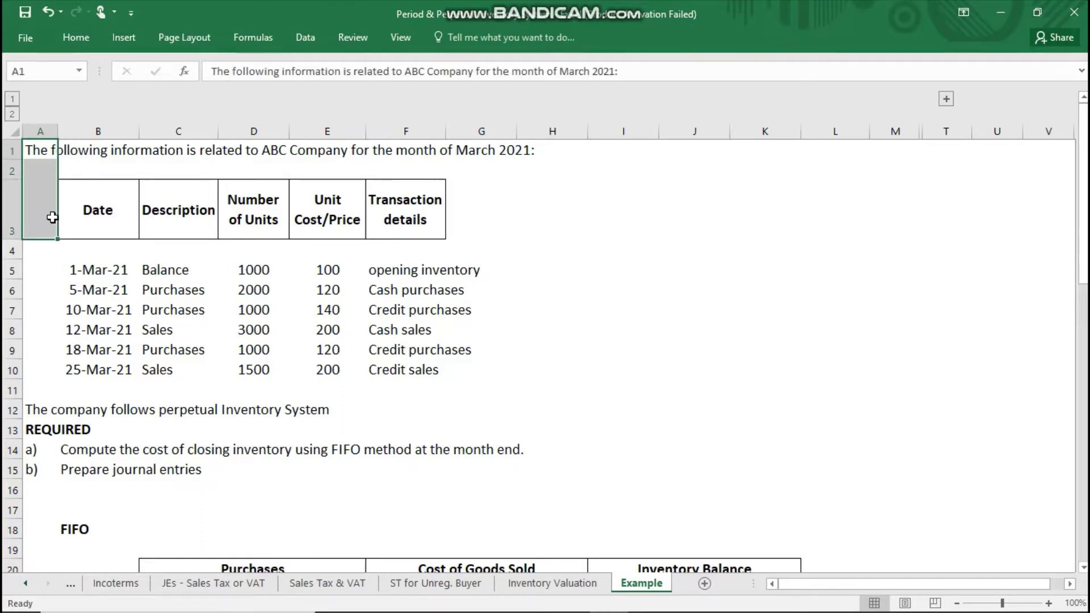
{"action": "left_click", "coordinate": [75, 169]}
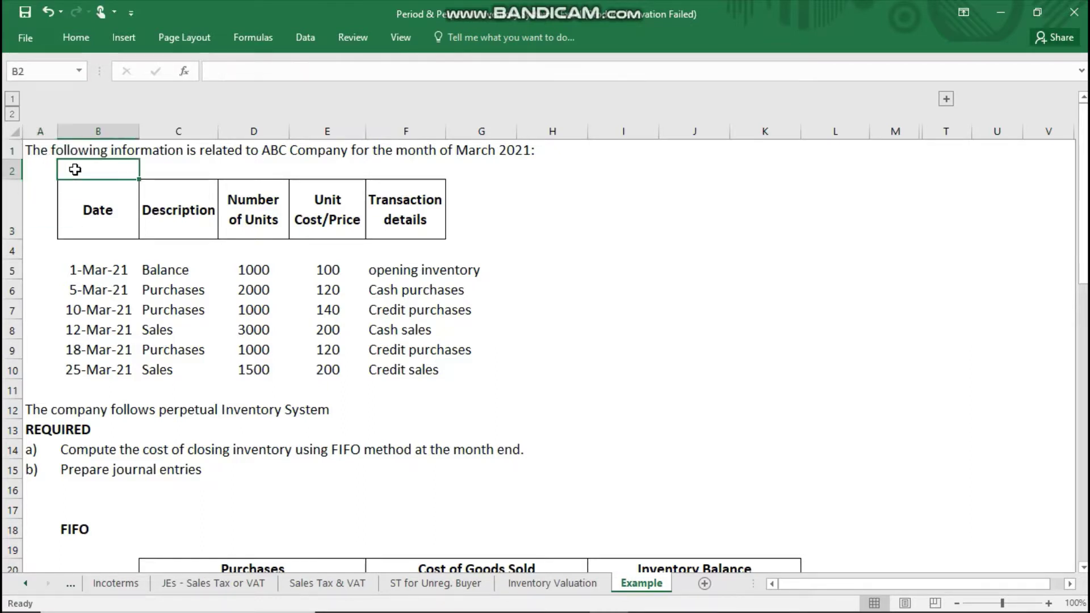
{"action": "left_click", "coordinate": [45, 164]}
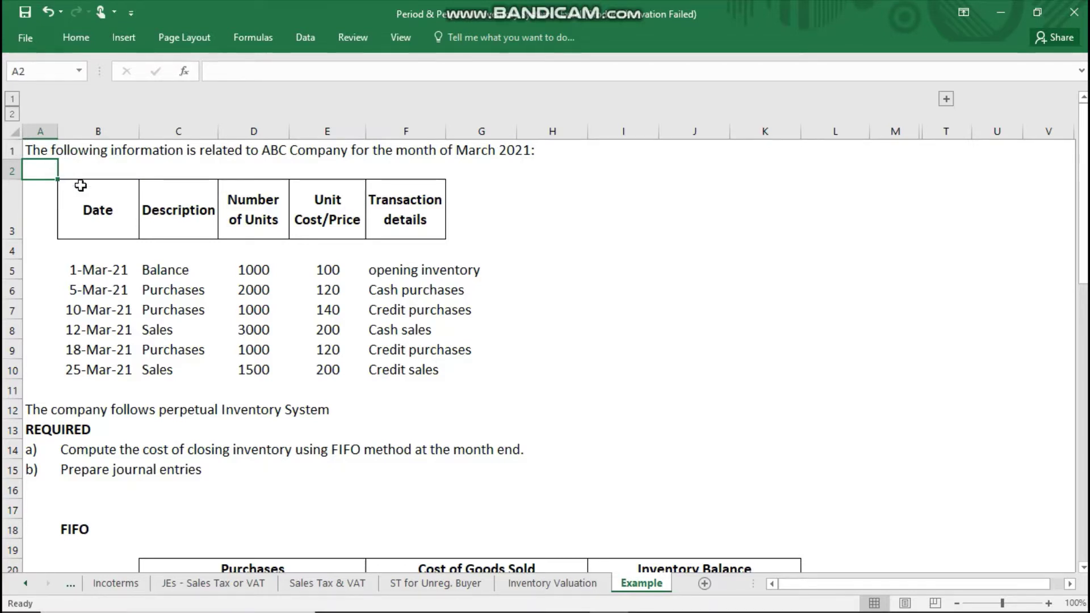
{"action": "left_click", "coordinate": [99, 201]}
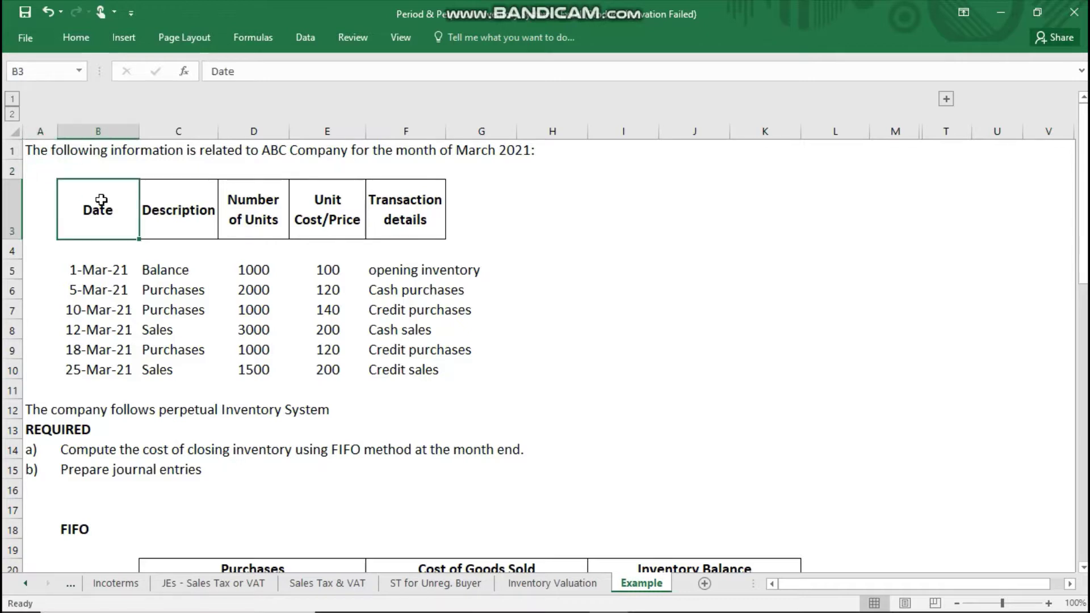
{"action": "left_click", "coordinate": [161, 200]}
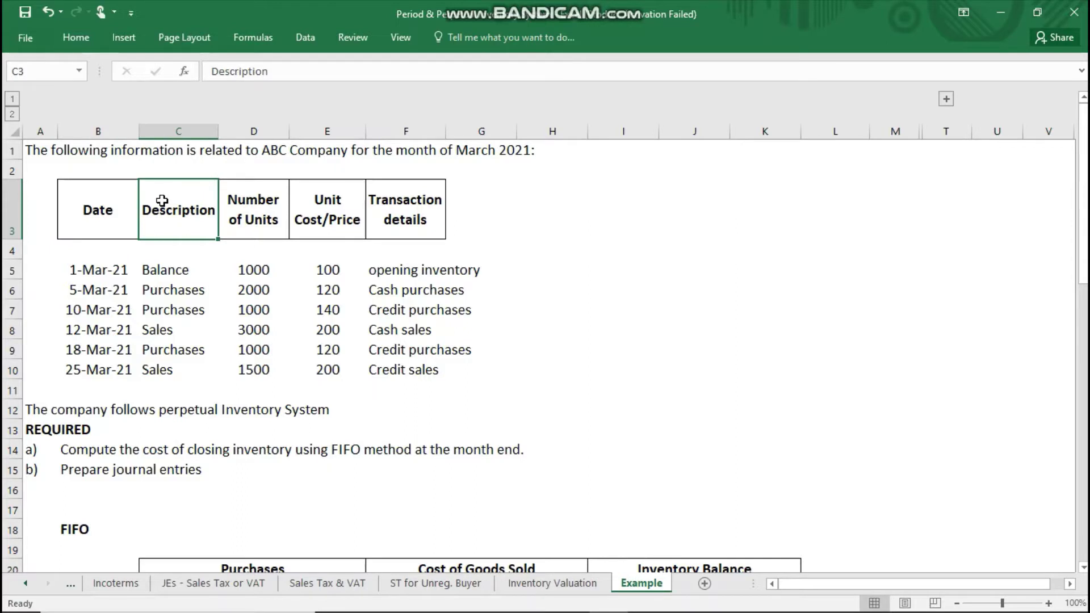
{"action": "left_click", "coordinate": [246, 203]}
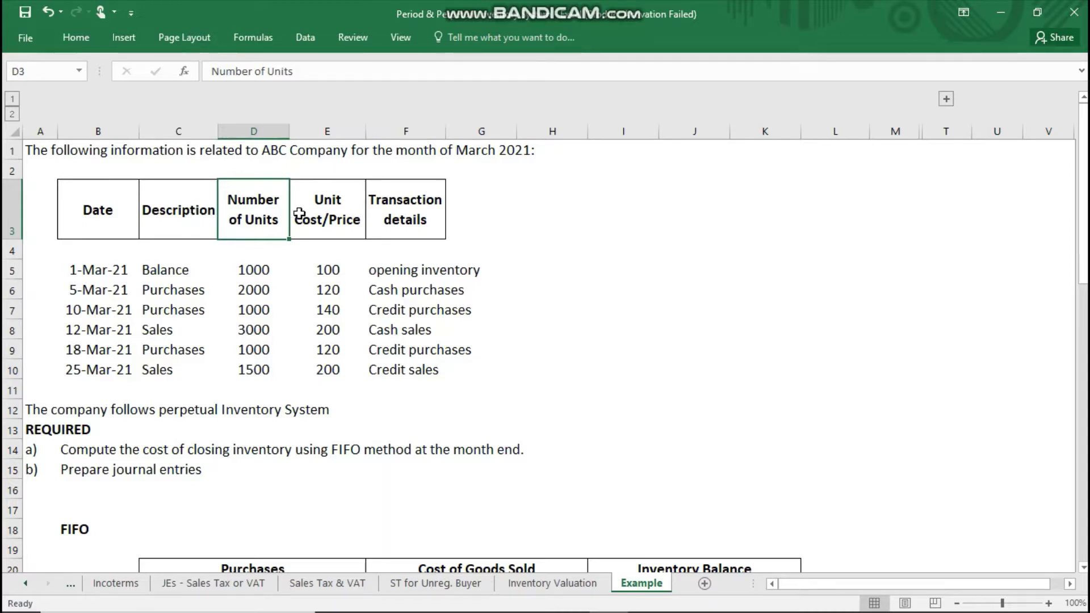
{"action": "left_click", "coordinate": [318, 214]}
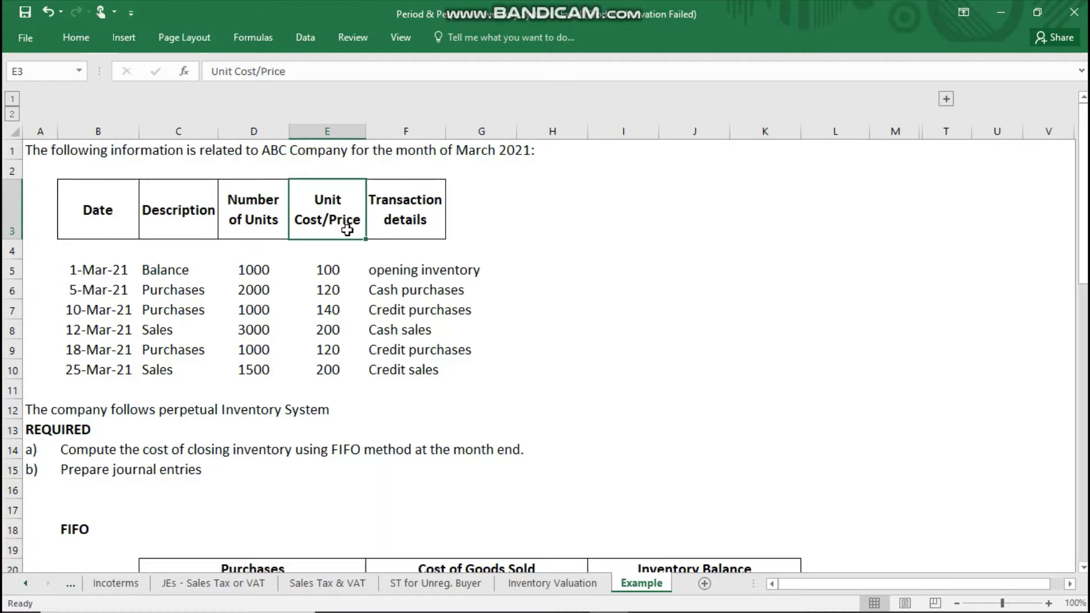
{"action": "left_click", "coordinate": [412, 219]}
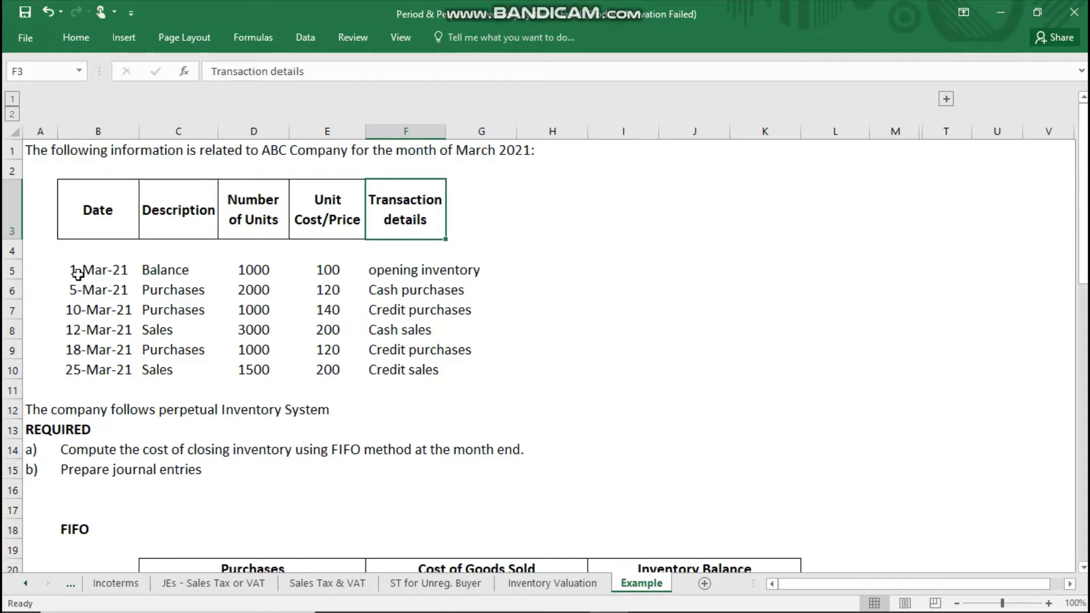
{"action": "left_click", "coordinate": [80, 274]}
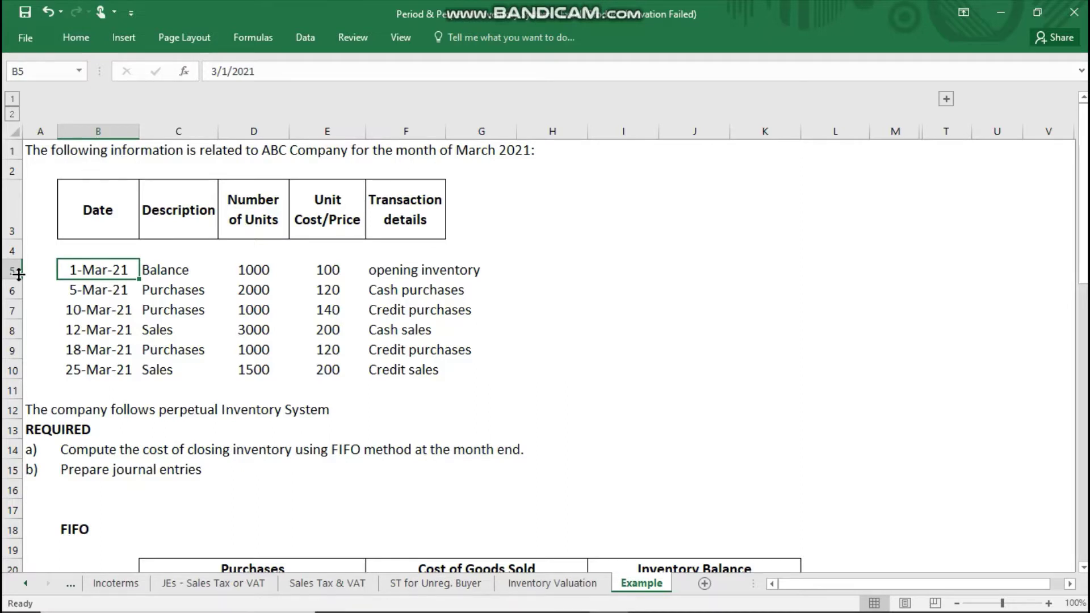
{"action": "left_click", "coordinate": [236, 266]}
{"action": "left_click", "coordinate": [313, 264]}
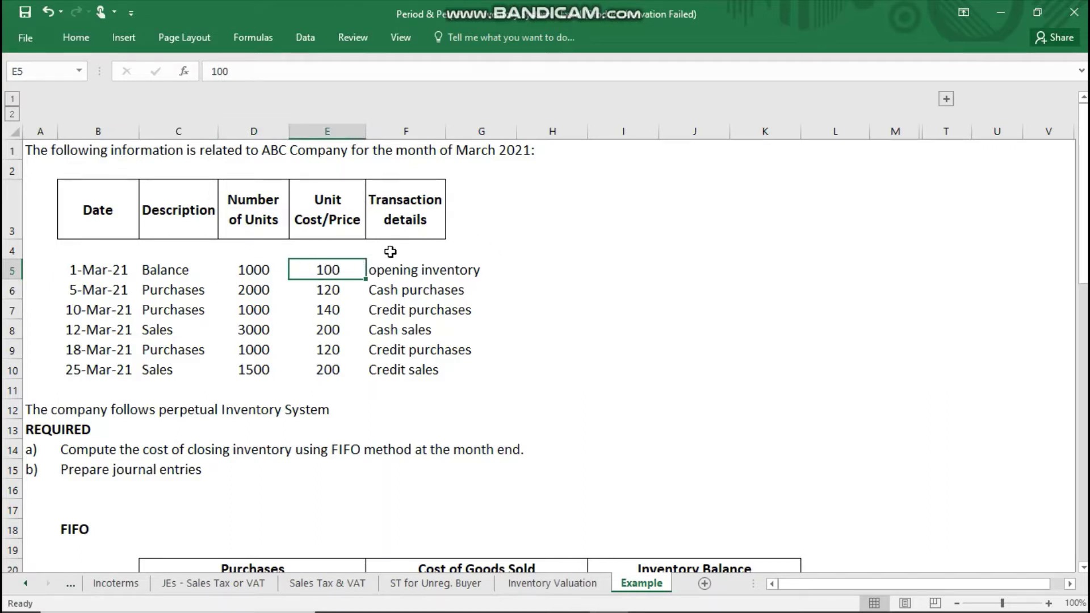
- Enter the currency label "Rupees" in cell E4 under the Unit Cost/Price heading
{"action": "left_click", "coordinate": [341, 247]}
{"action": "type", "text": "Rupees"}
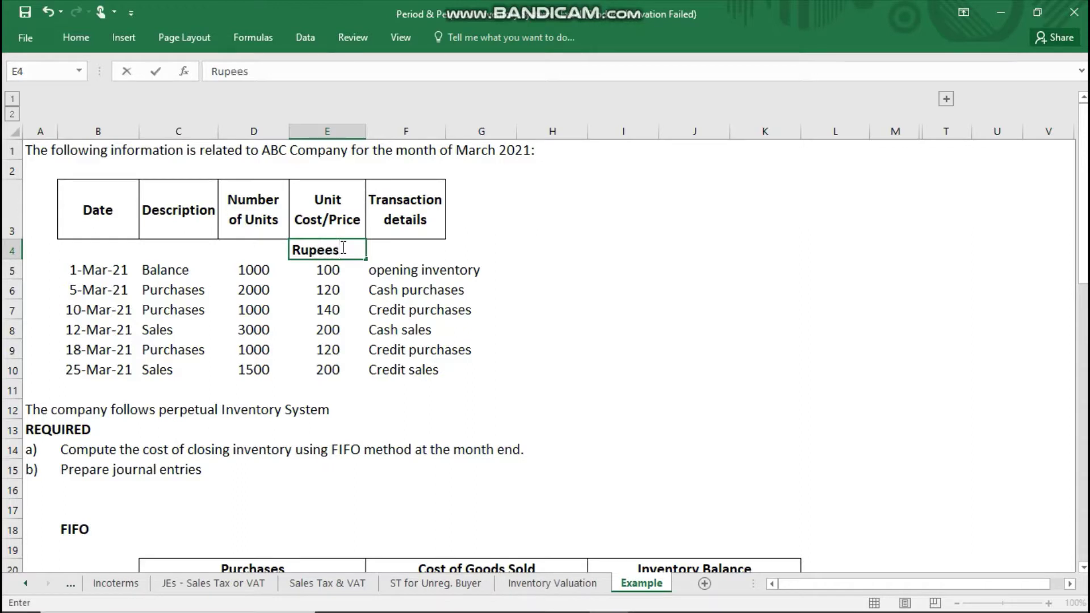
{"action": "key", "text": "Return"}
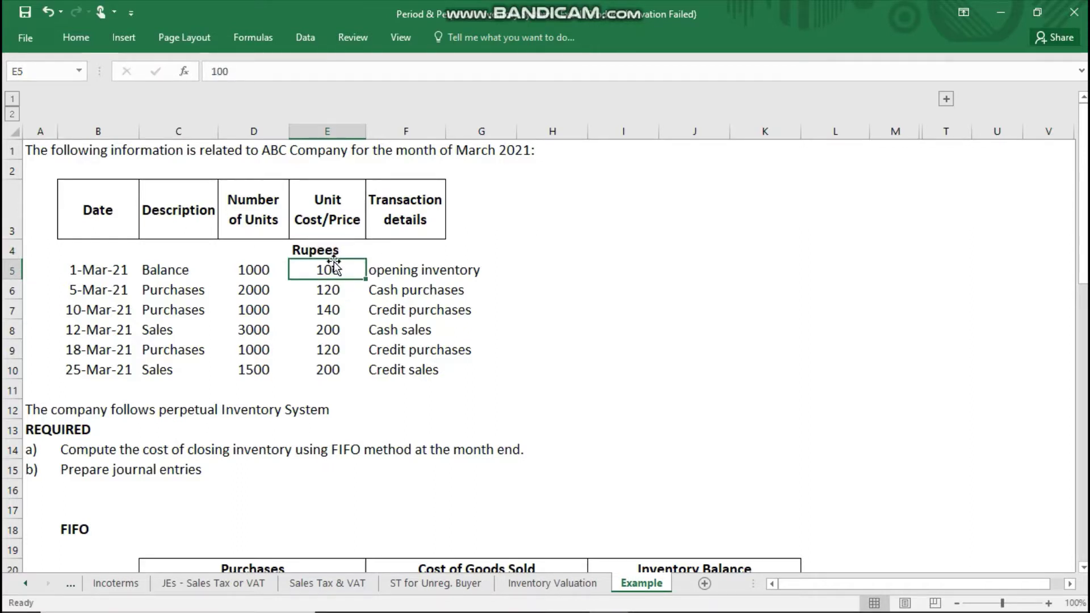
- Examine the opening inventory detail and the 5-Mar-21 and 10-Mar-21 purchase rows, including units, unit cost and transaction details
{"action": "left_click", "coordinate": [390, 268]}
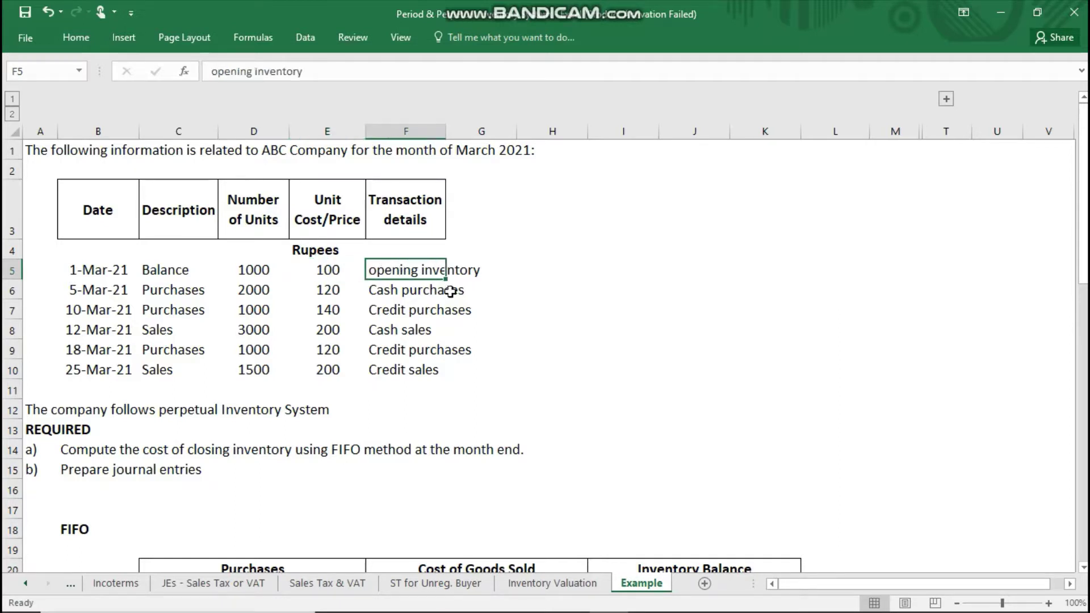
{"action": "left_click", "coordinate": [85, 289]}
{"action": "left_click", "coordinate": [150, 289]}
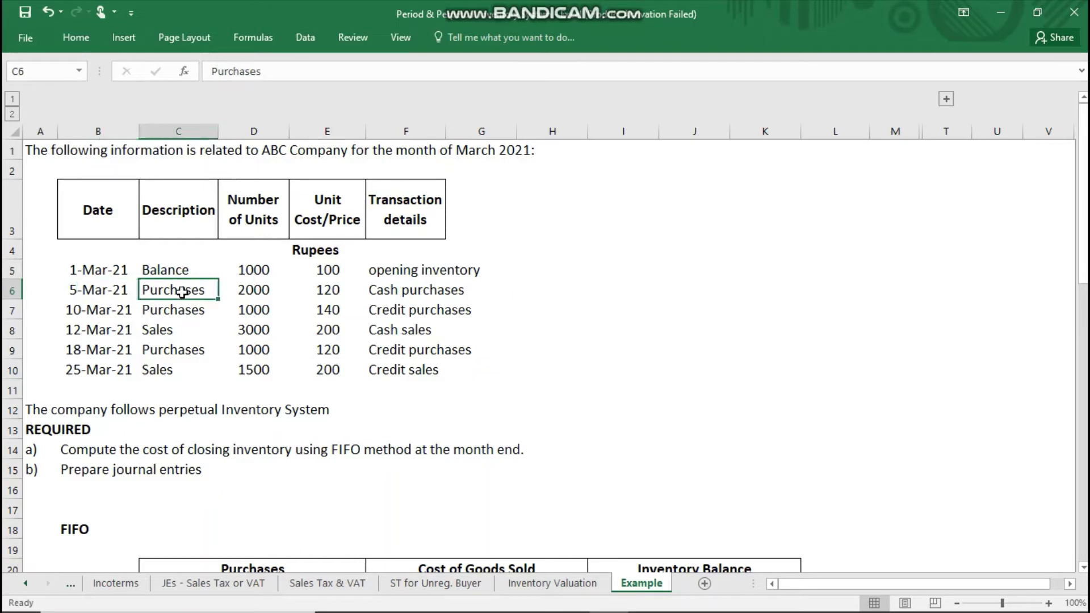
{"action": "left_click", "coordinate": [262, 288]}
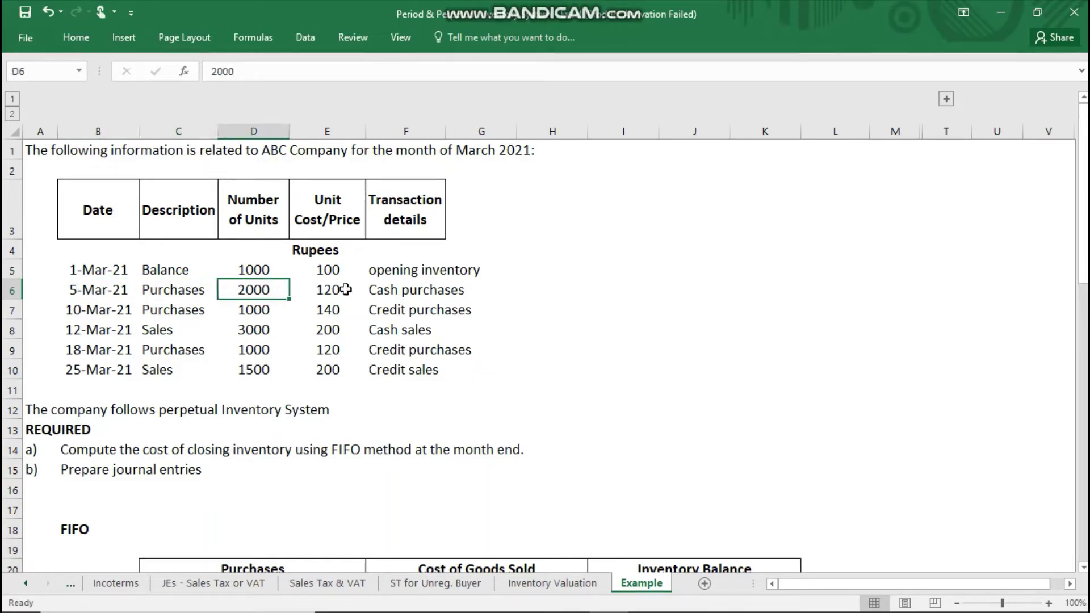
{"action": "left_click", "coordinate": [346, 290]}
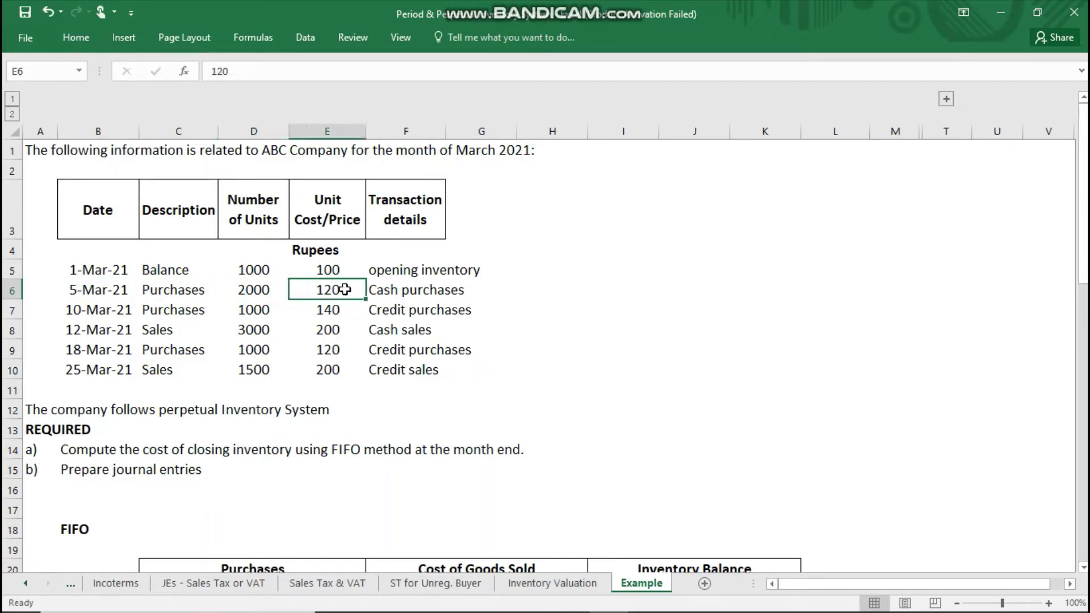
{"action": "left_click", "coordinate": [405, 292]}
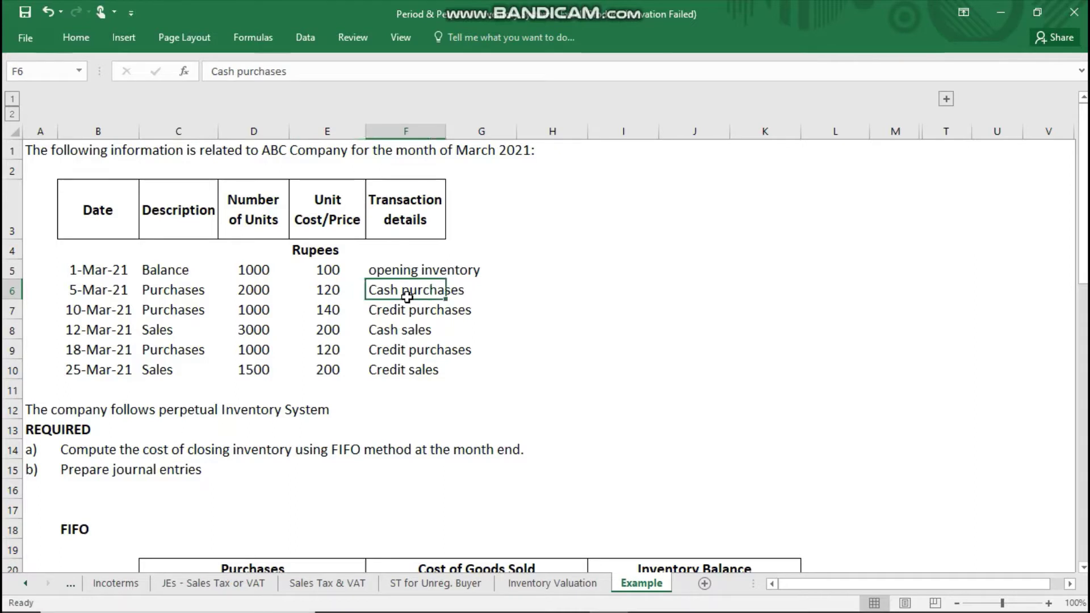
{"action": "left_click", "coordinate": [115, 325]}
{"action": "left_click", "coordinate": [109, 313]}
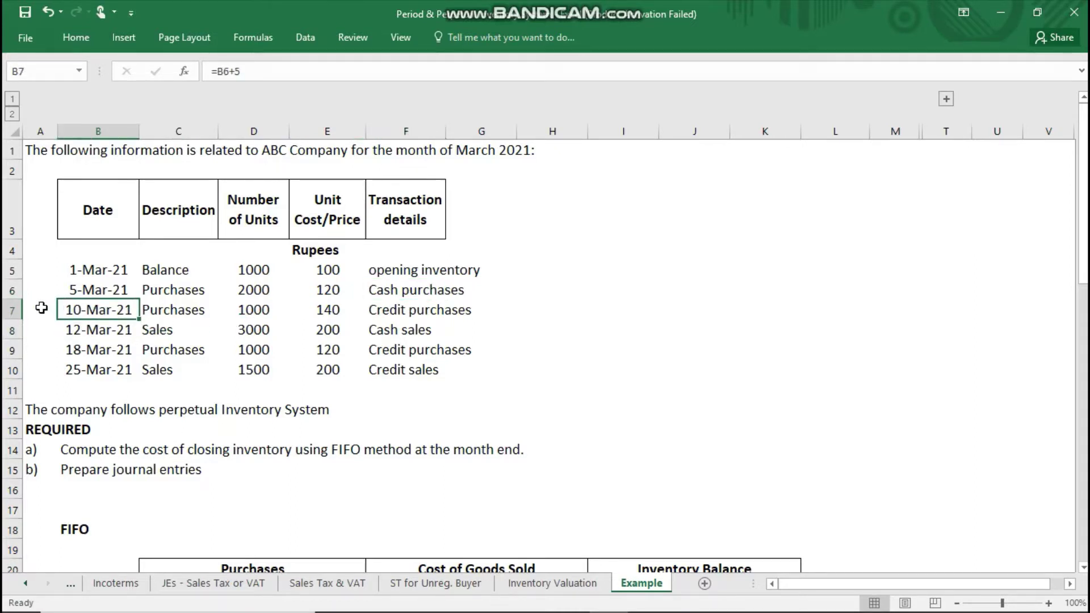
{"action": "left_click", "coordinate": [172, 312]}
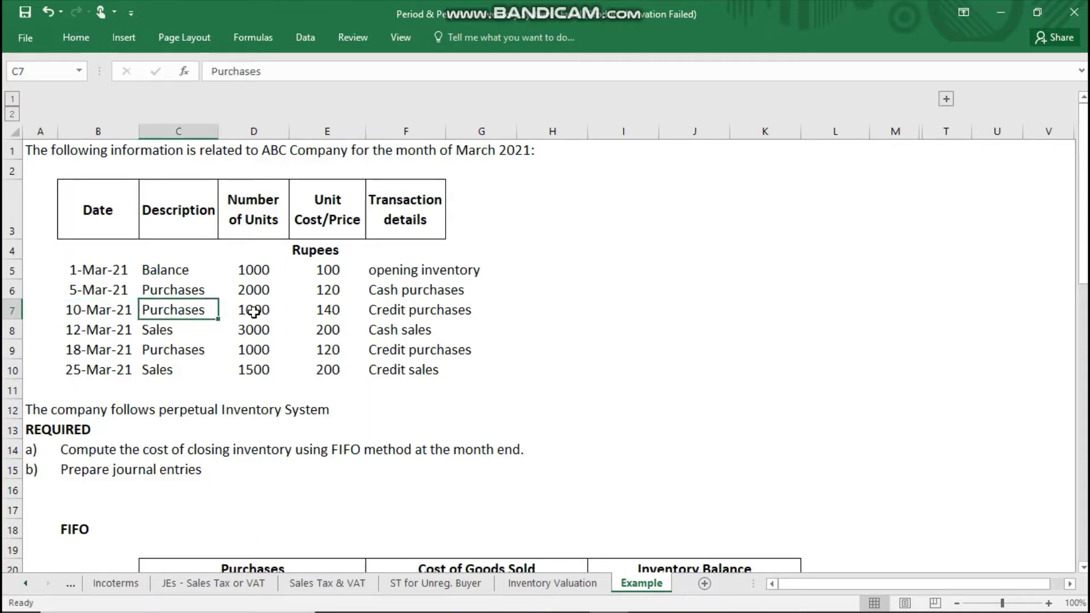
{"action": "left_click", "coordinate": [389, 310]}
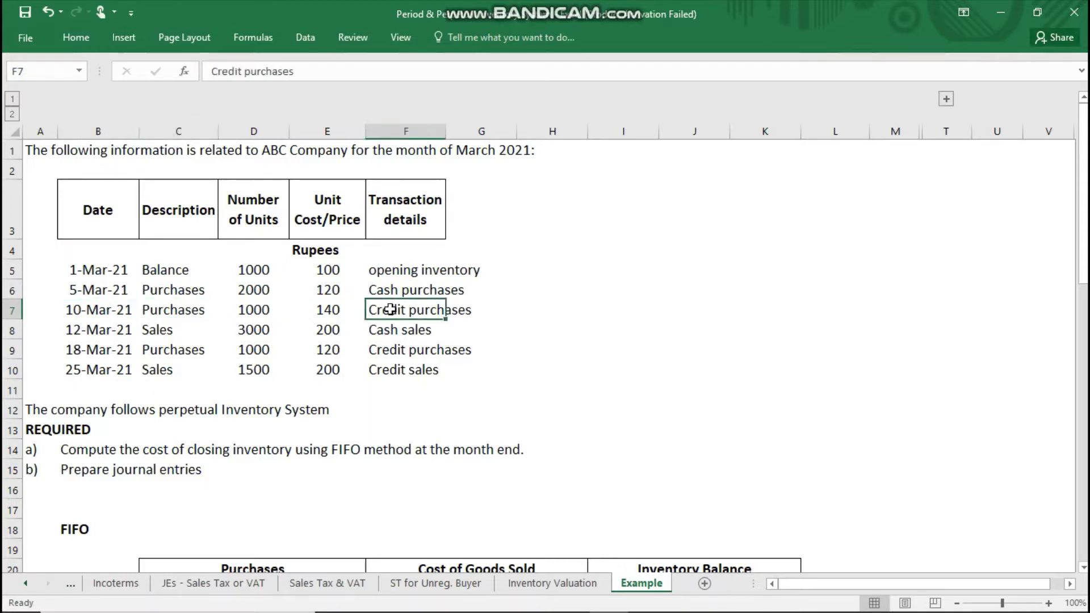
{"action": "left_click", "coordinate": [276, 308]}
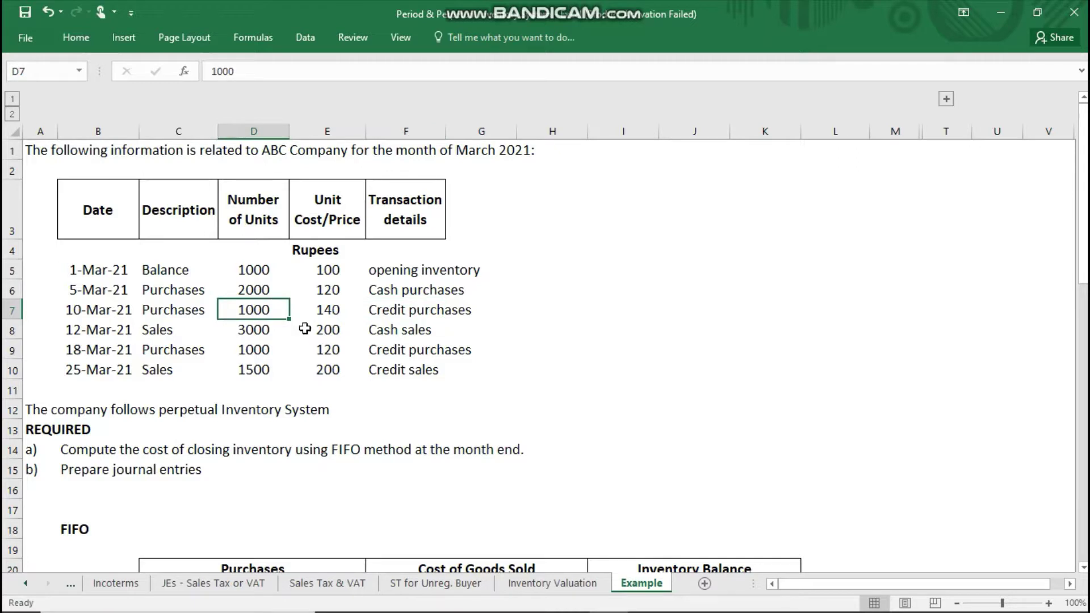
{"action": "left_click", "coordinate": [324, 312]}
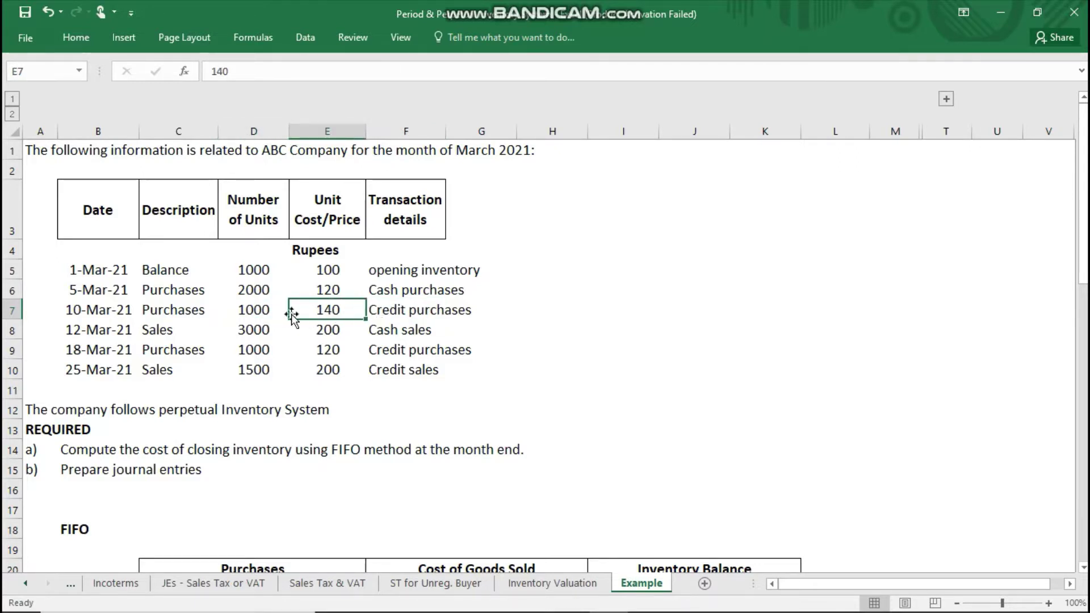
- Examine the 12-Mar-21 sales row and the 18-Mar-21 purchases row, including units, unit cost or price and transaction details
{"action": "left_click", "coordinate": [83, 329]}
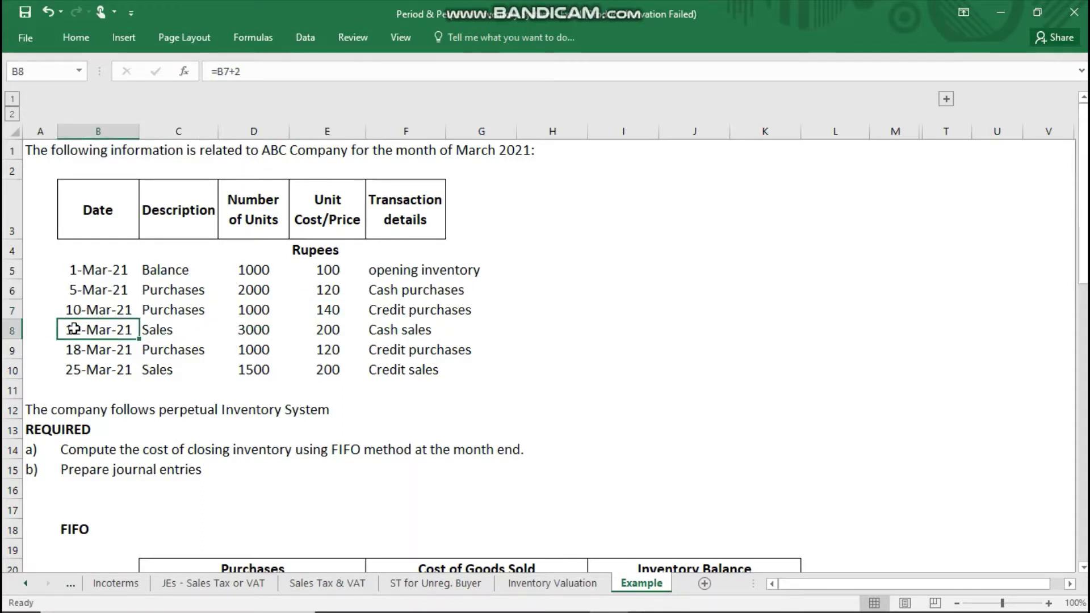
{"action": "left_click", "coordinate": [161, 335]}
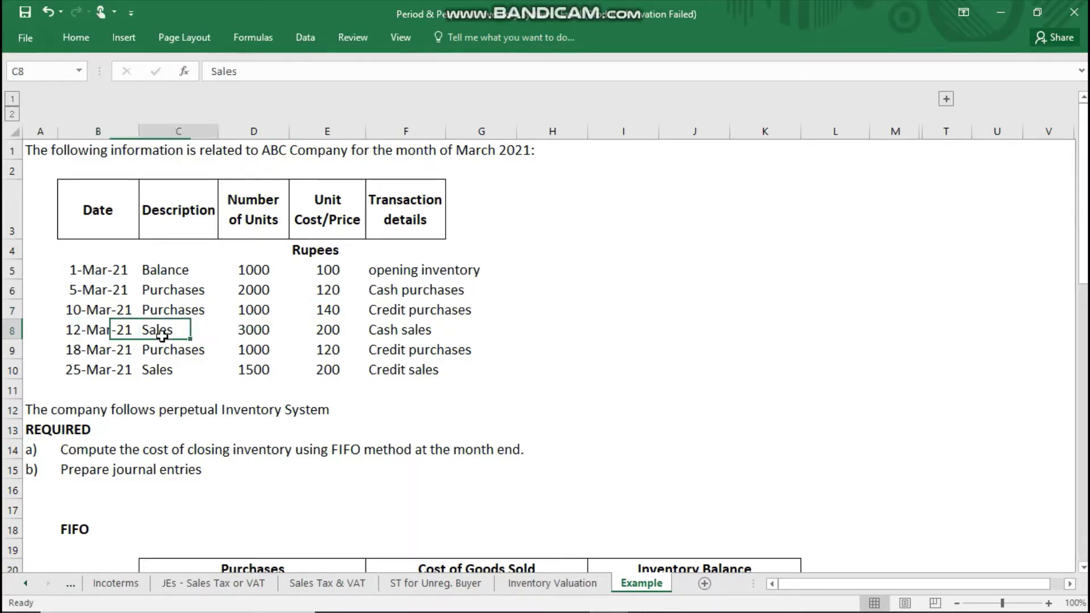
{"action": "left_click", "coordinate": [408, 332]}
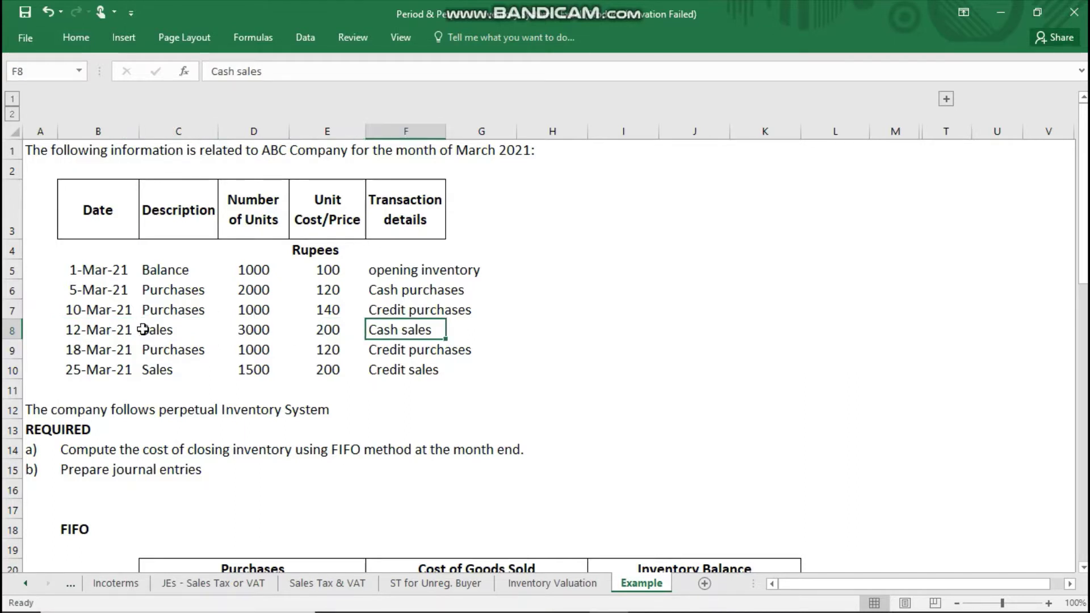
{"action": "left_click", "coordinate": [260, 325]}
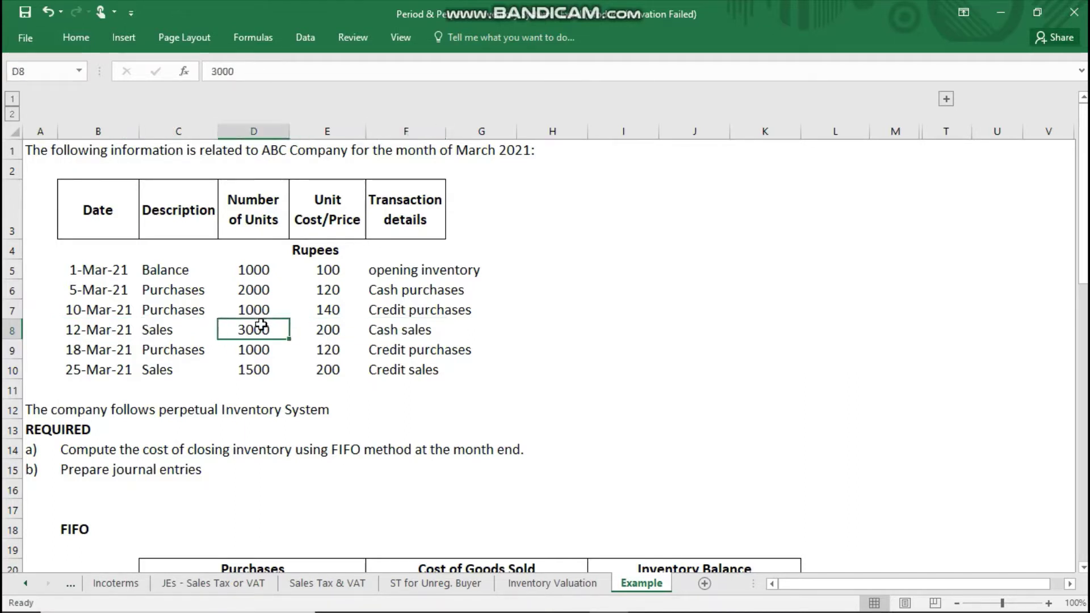
{"action": "left_click", "coordinate": [311, 327]}
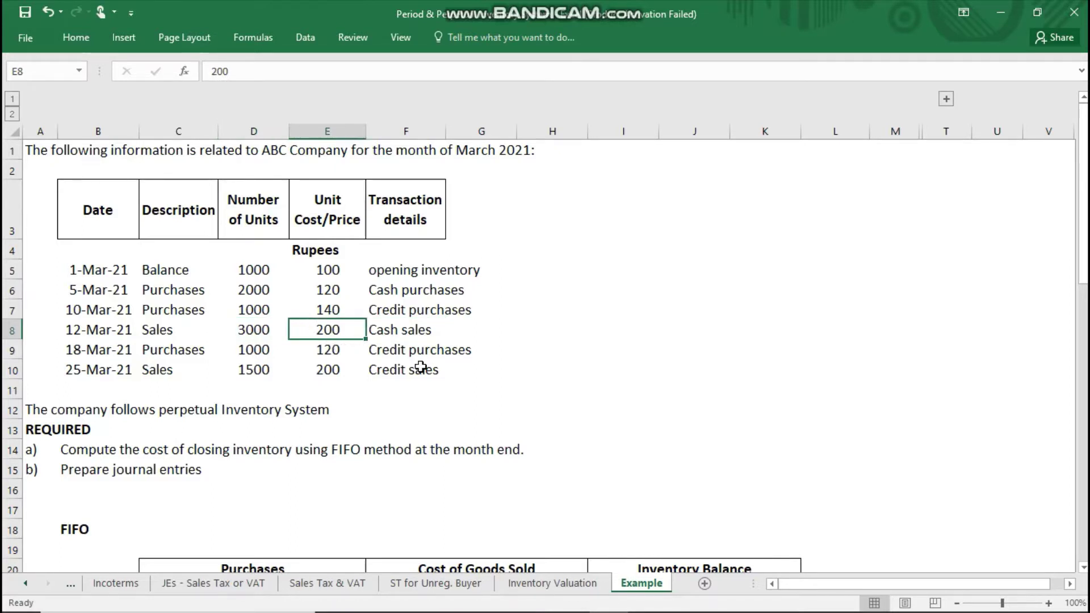
{"action": "left_click", "coordinate": [64, 350]}
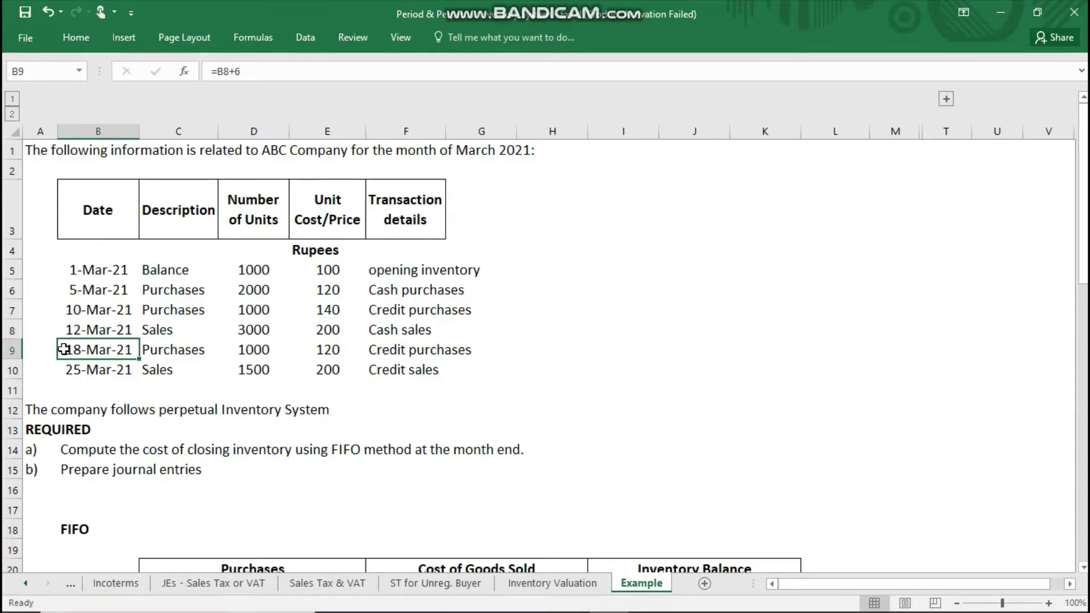
{"action": "left_click", "coordinate": [178, 352]}
{"action": "left_click", "coordinate": [383, 356]}
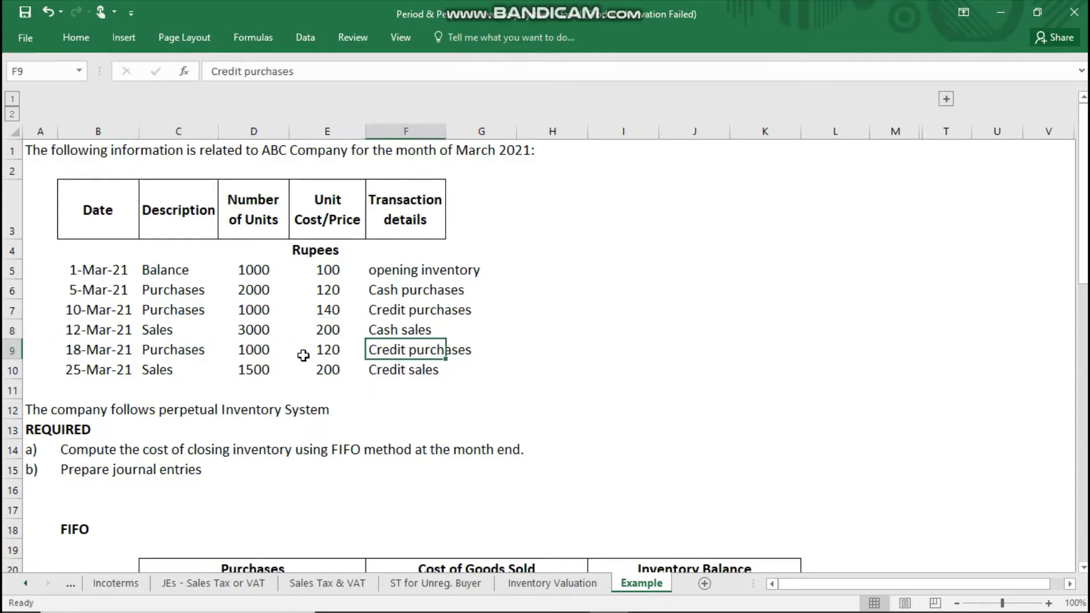
{"action": "left_click", "coordinate": [272, 352]}
{"action": "left_click", "coordinate": [327, 353]}
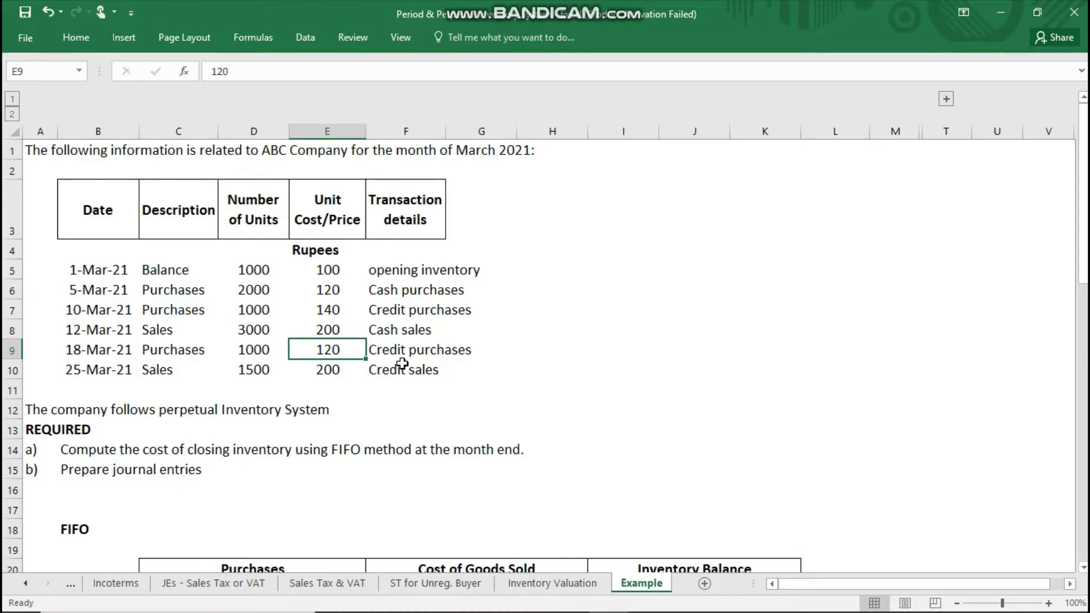
{"action": "left_click", "coordinate": [414, 352]}
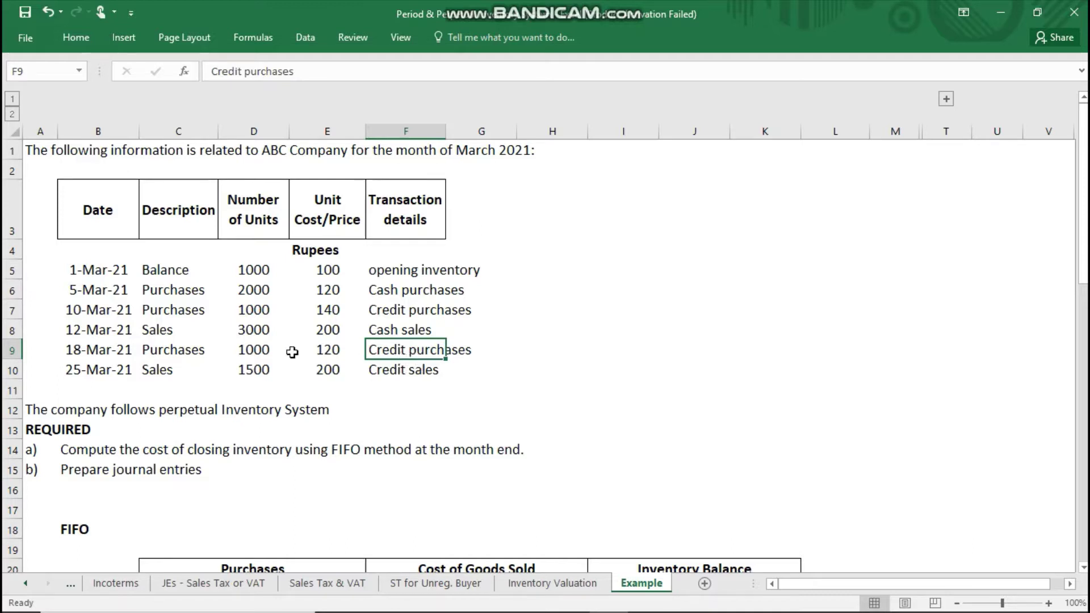
- Read the inventory system note in row 12 and requirements a) and b) below the transaction table
{"action": "left_click", "coordinate": [47, 409]}
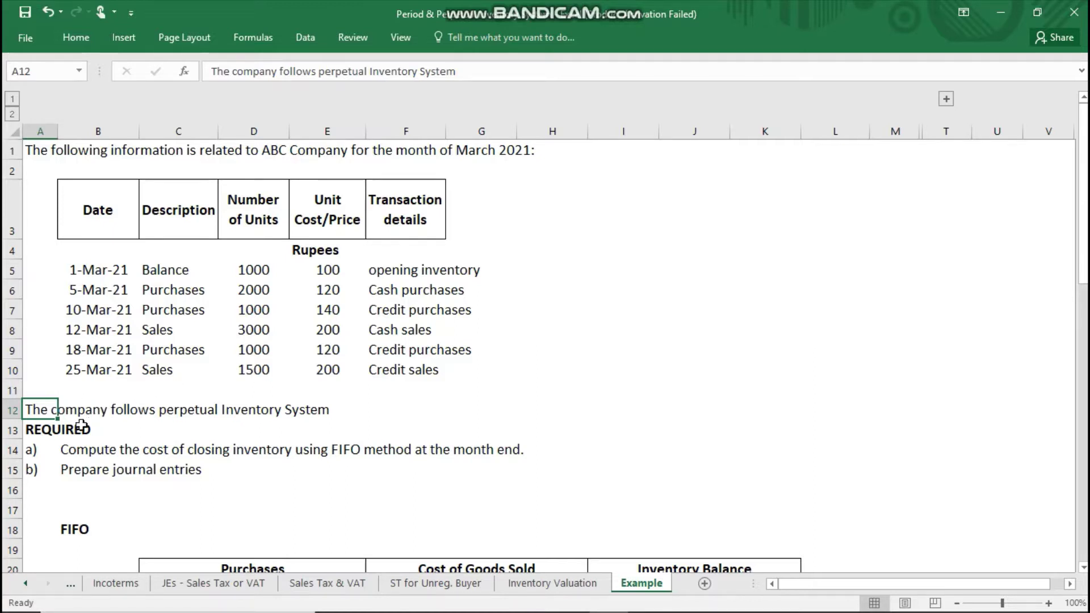
{"action": "left_click", "coordinate": [71, 447]}
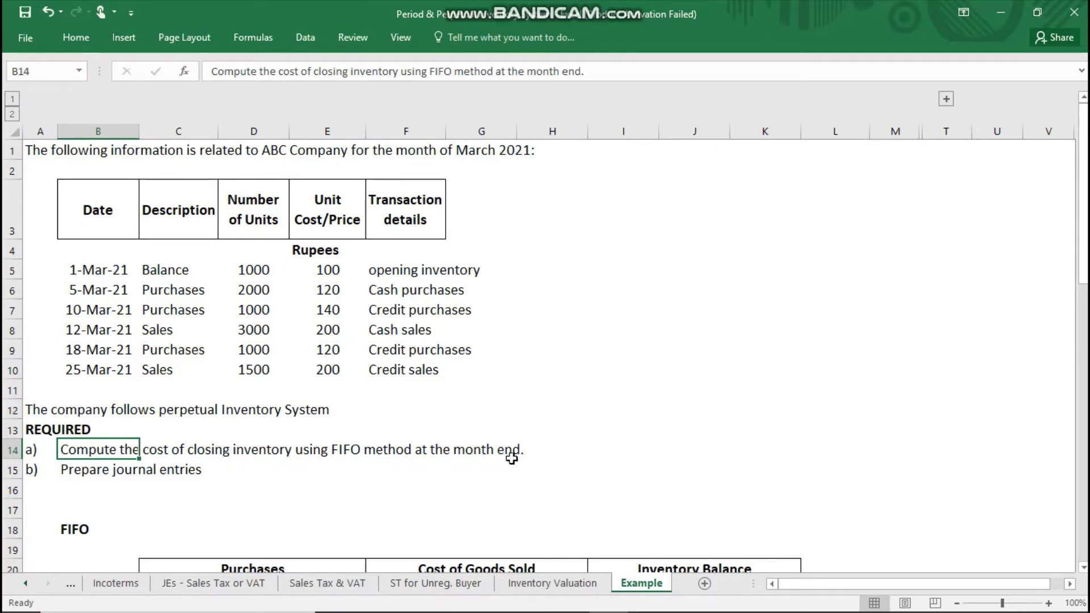
{"action": "left_click", "coordinate": [99, 476]}
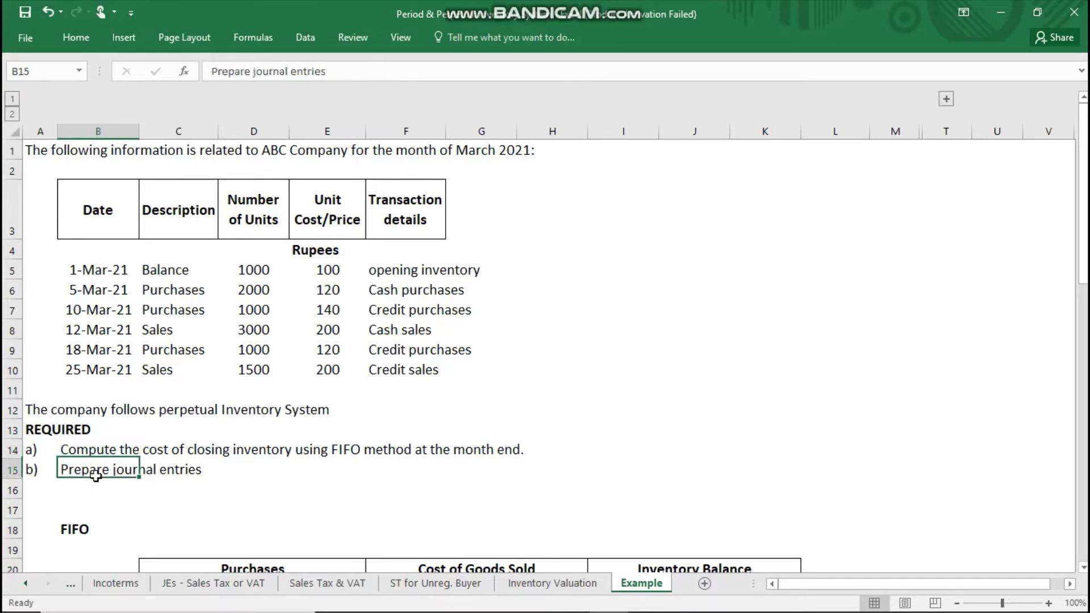
{"action": "left_click", "coordinate": [166, 473]}
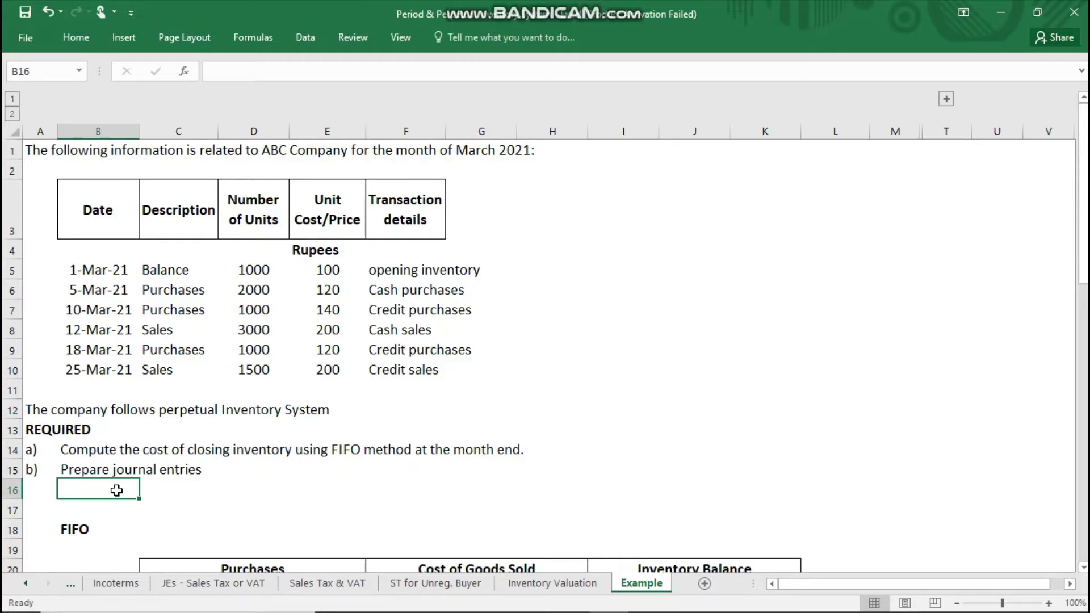
- Locate the FIFO table below the requirements and look over its heading, column layout and first rows
{"action": "key", "text": "Down"}
{"action": "key", "text": "Down"}
{"action": "key", "text": "Down"}
{"action": "key", "text": "Down"}
{"action": "key", "text": "Down"}
{"action": "key", "text": "Down"}
{"action": "key", "text": "Down"}
{"action": "key", "text": "Down"}
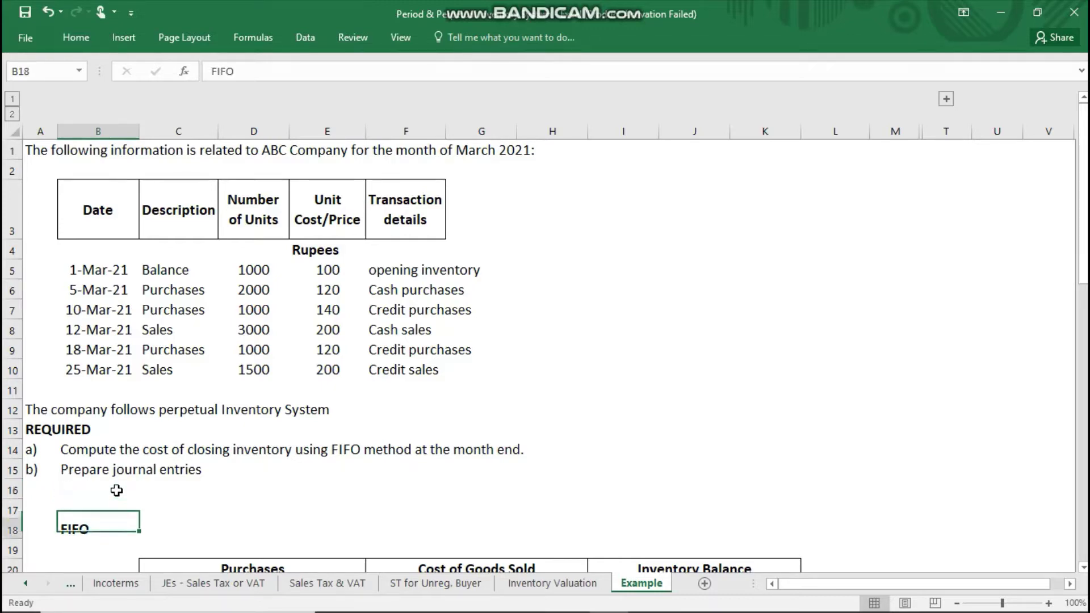
{"action": "key", "text": "Down"}
{"action": "key", "text": "Down"}
{"action": "key", "text": "Down"}
{"action": "key", "text": "Down"}
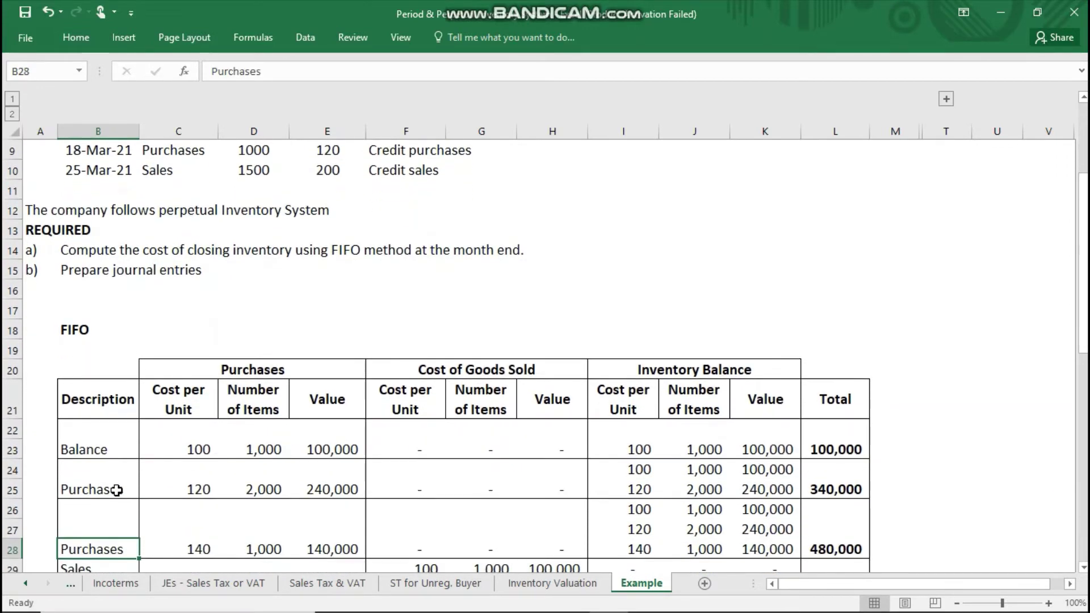
- Look down the Cost per Unit column of the FIFO table's Purchases section, from its heading in C21 to row 30
{"action": "left_click", "coordinate": [191, 389]}
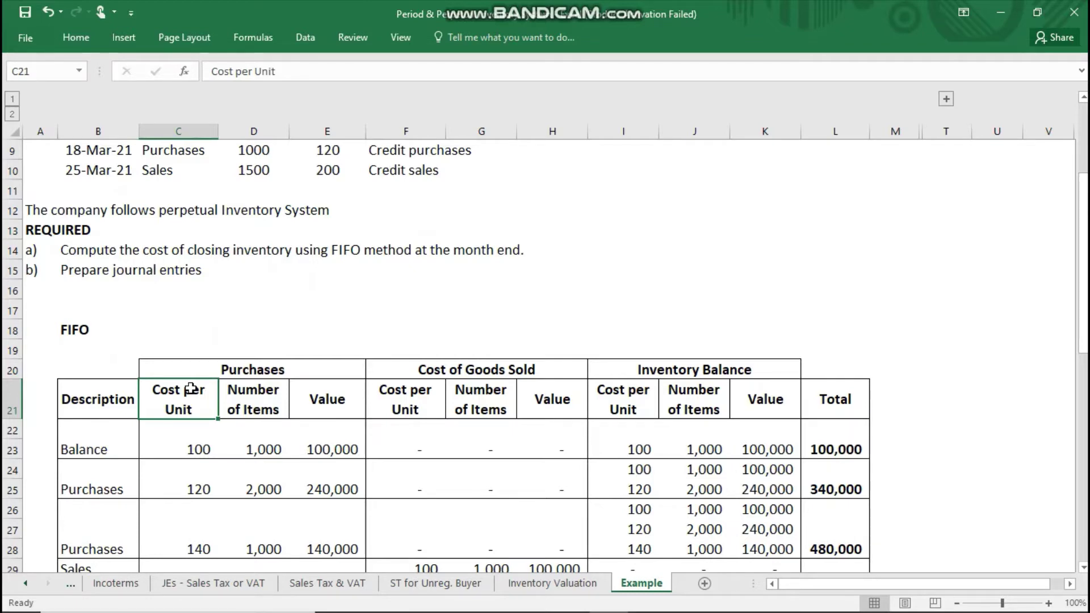
{"action": "key", "text": "Down"}
{"action": "key", "text": "Down"}
{"action": "key", "text": "Down"}
{"action": "key", "text": "Down"}
{"action": "key", "text": "Down"}
{"action": "key", "text": "Down"}
{"action": "key", "text": "Down"}
{"action": "key", "text": "Down"}
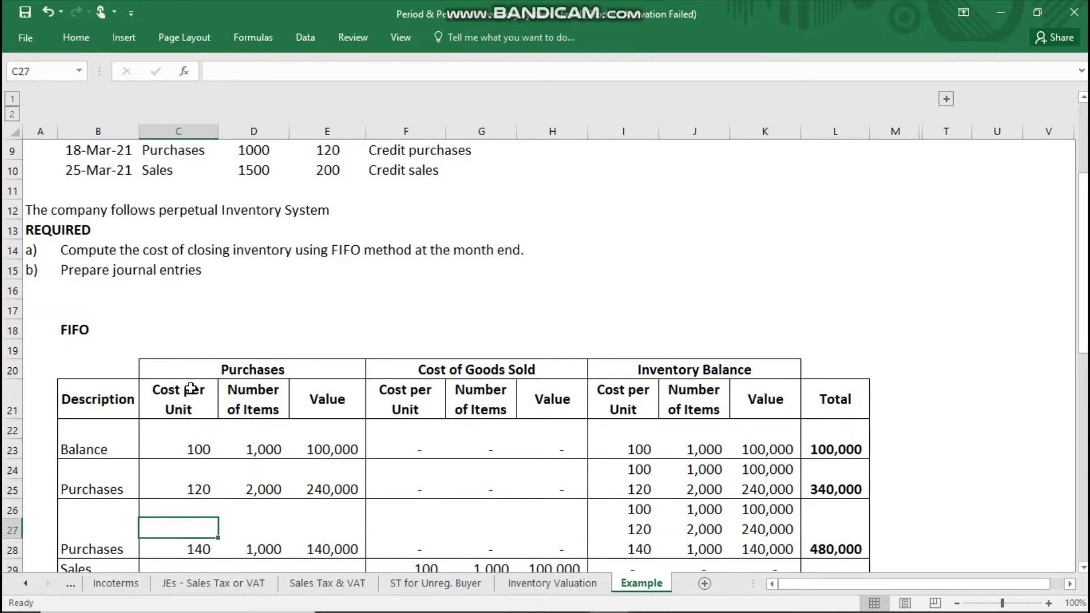
{"action": "key", "text": "Down"}
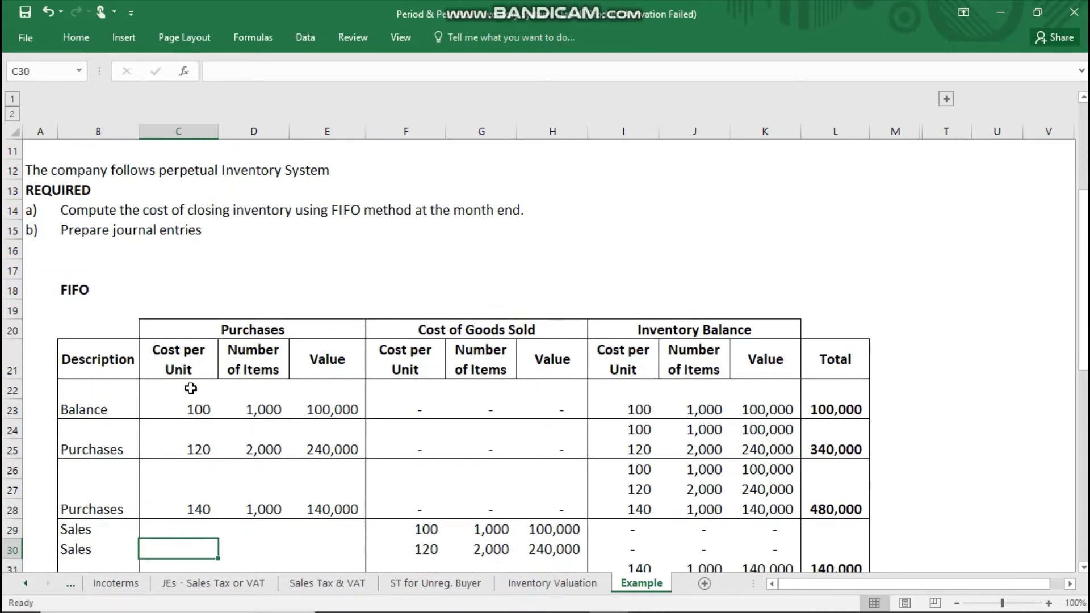
- Review the three section headings of the FIFO table: Purchases, Cost of Goods Sold and Inventory Balance
{"action": "left_click", "coordinate": [233, 332]}
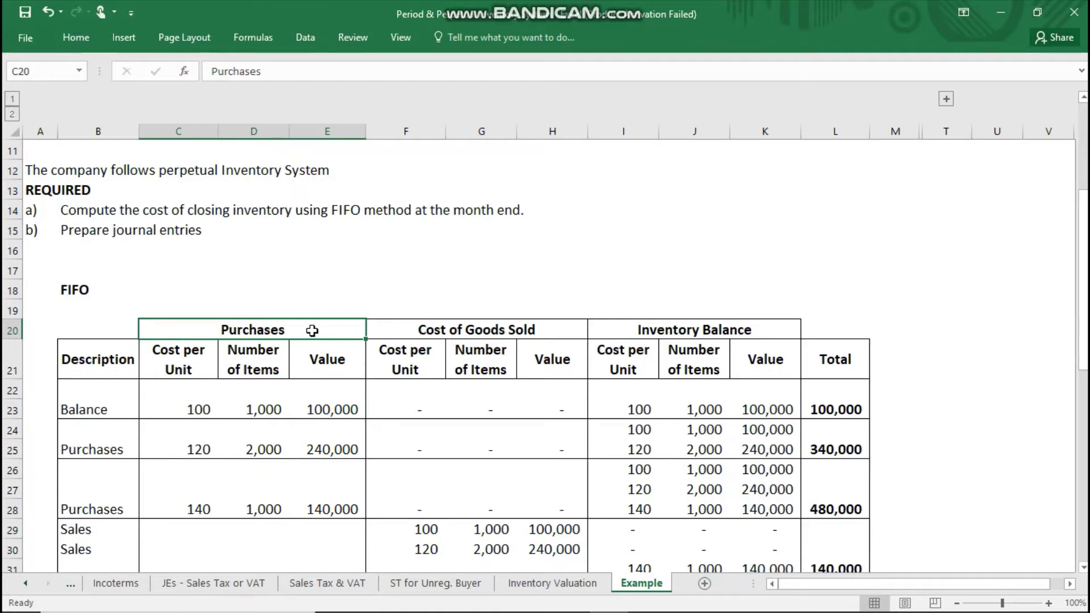
{"action": "left_click", "coordinate": [392, 327]}
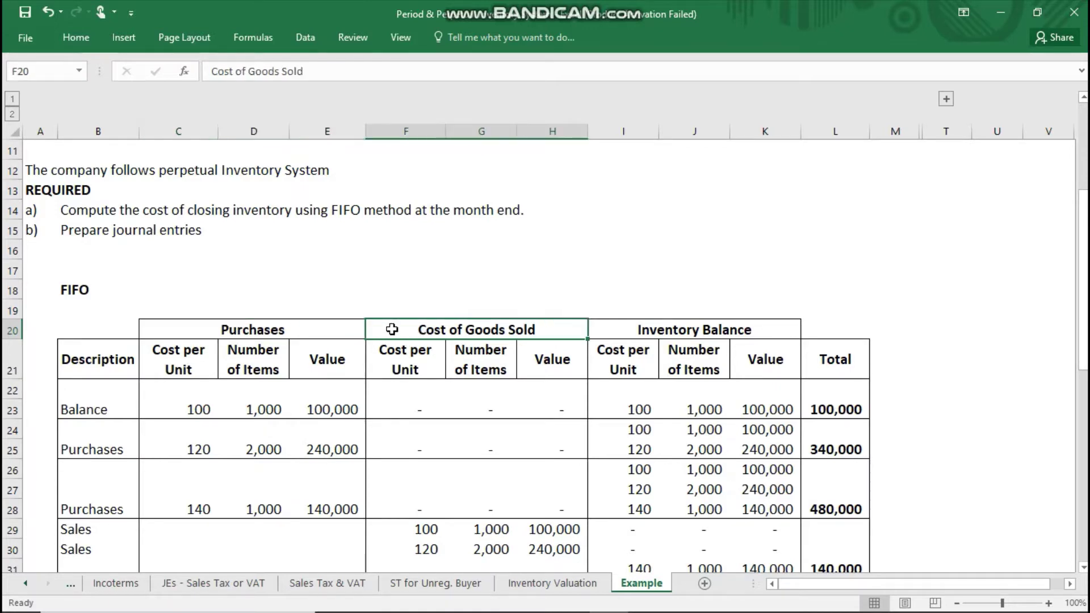
{"action": "left_click", "coordinate": [629, 332]}
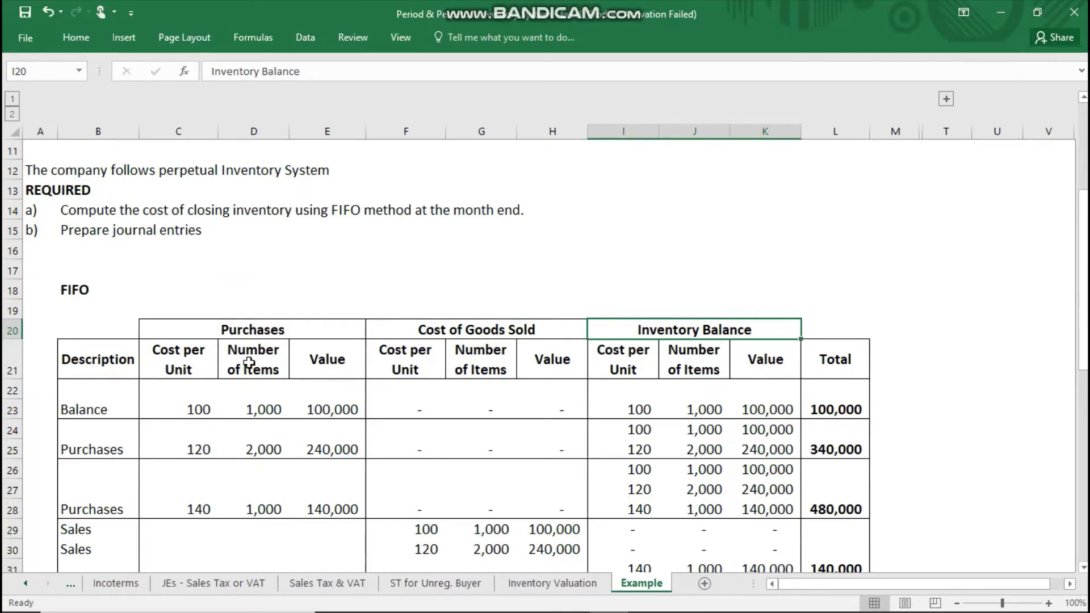
- Examine the Purchases section's Cost per Unit, Number of Items and Value headings, and the value formula in the Balance row
{"action": "left_click", "coordinate": [185, 366]}
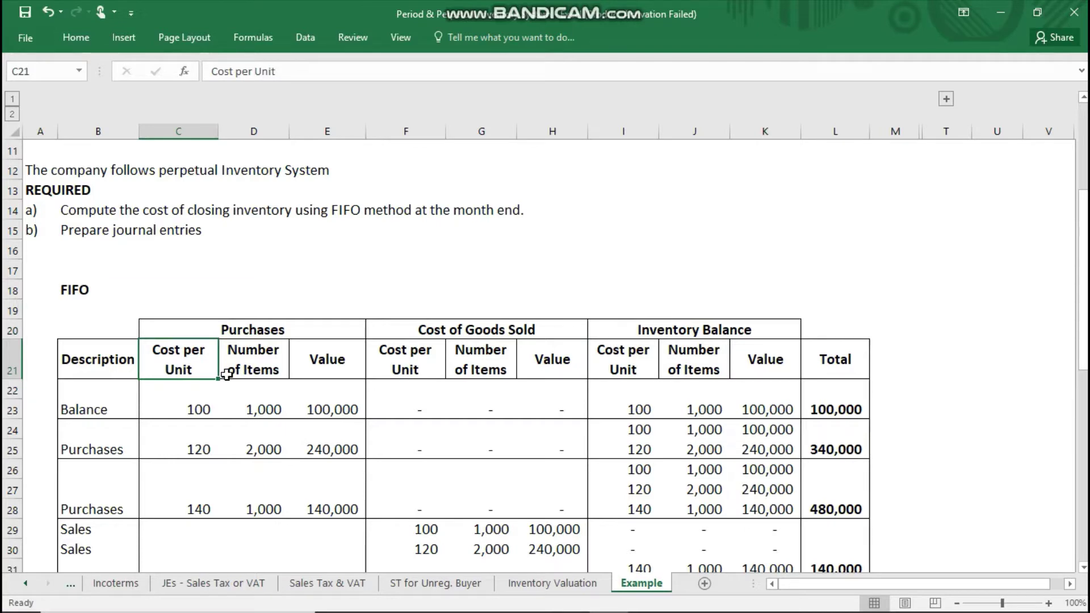
{"action": "left_click", "coordinate": [266, 371]}
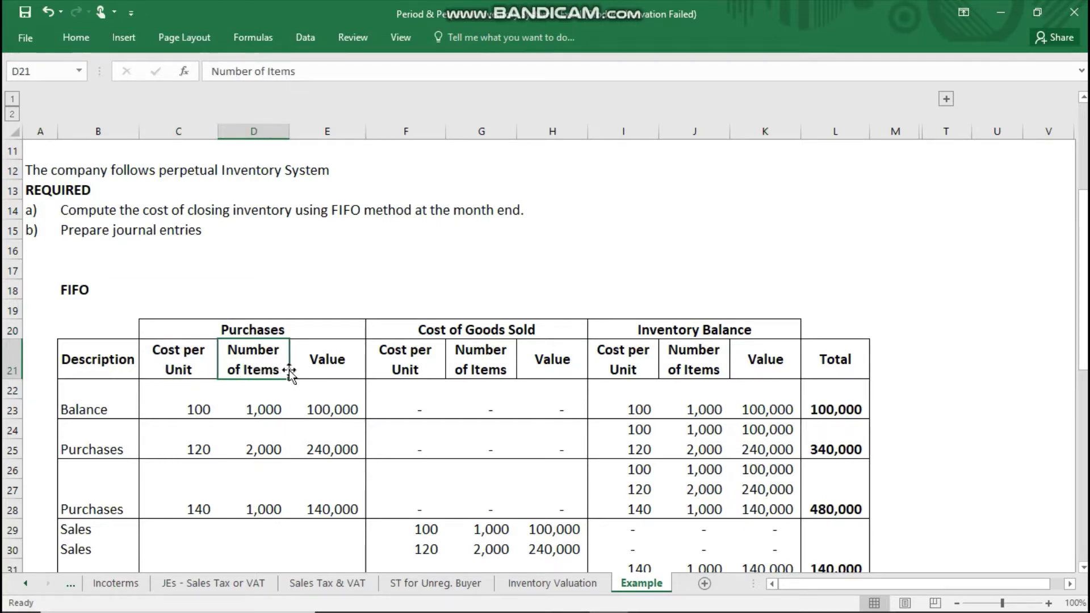
{"action": "left_click", "coordinate": [320, 375]}
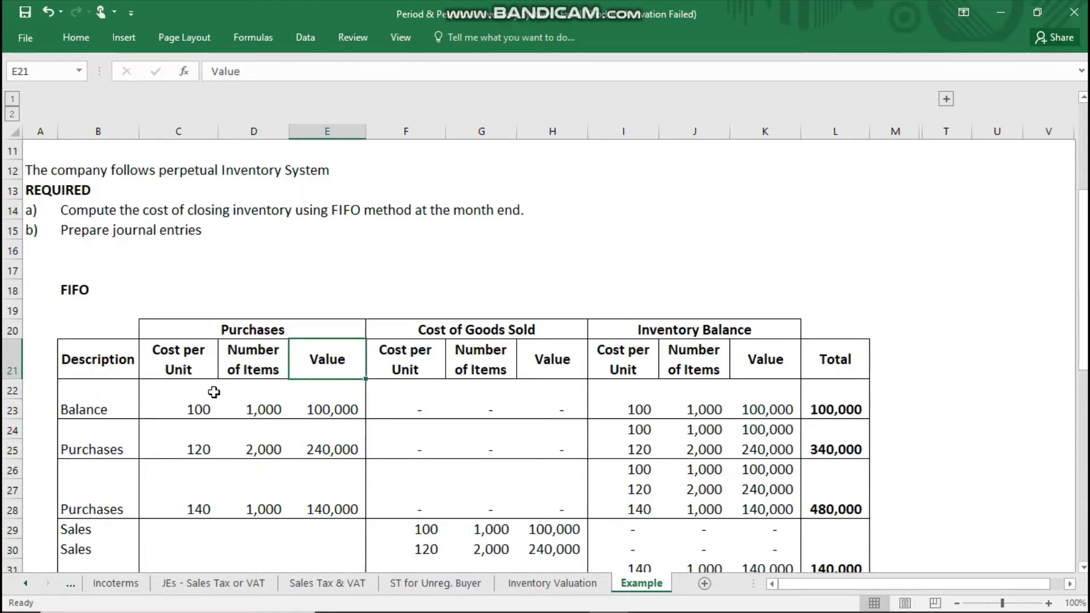
{"action": "left_click", "coordinate": [319, 404]}
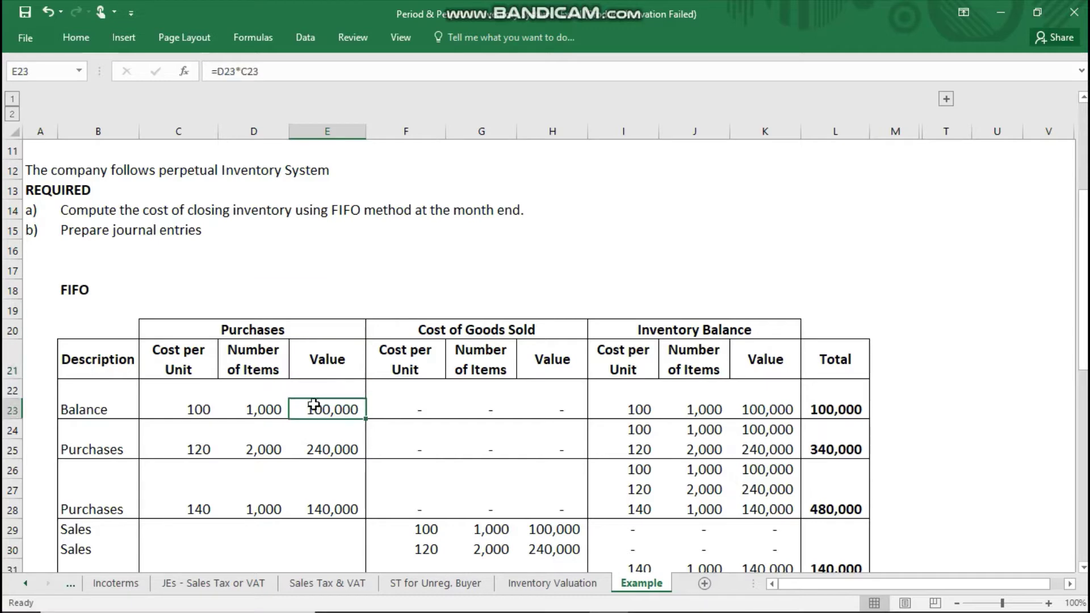
{"action": "left_click", "coordinate": [197, 390]}
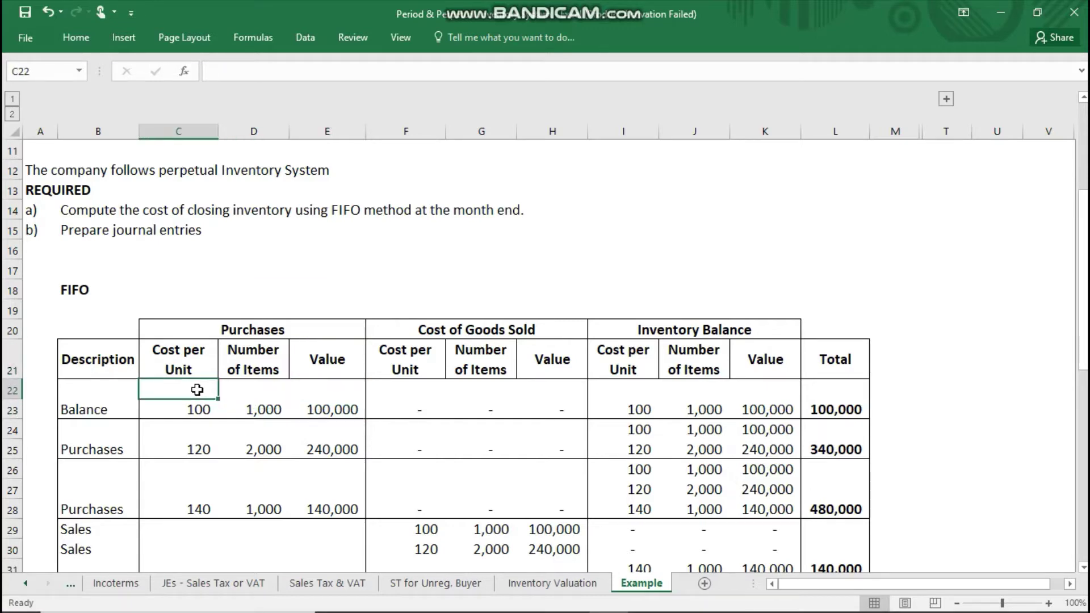
{"action": "left_click", "coordinate": [241, 391]}
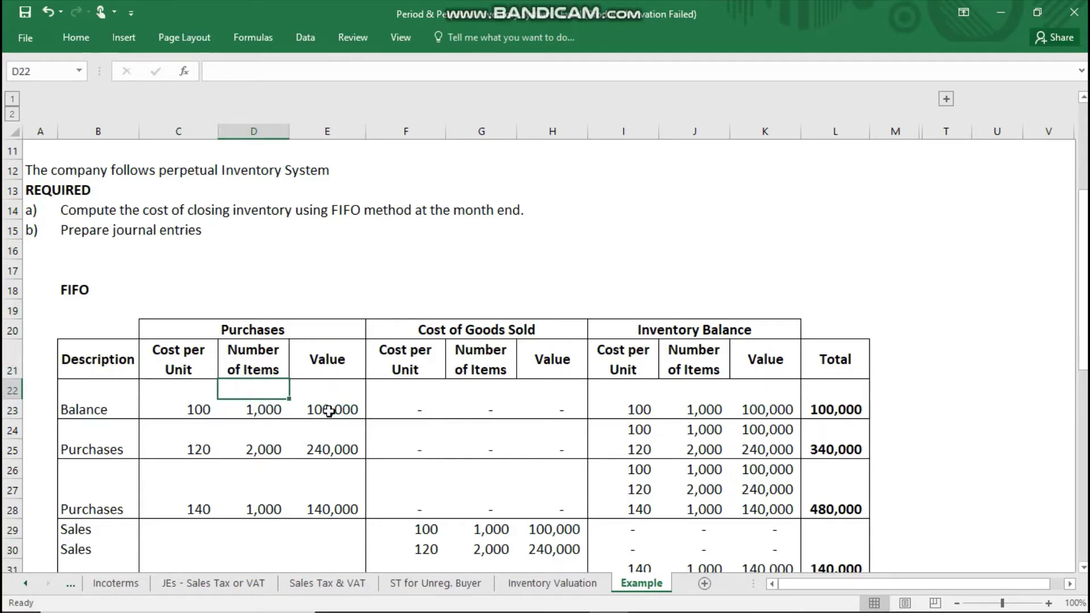
{"action": "left_click", "coordinate": [329, 410]}
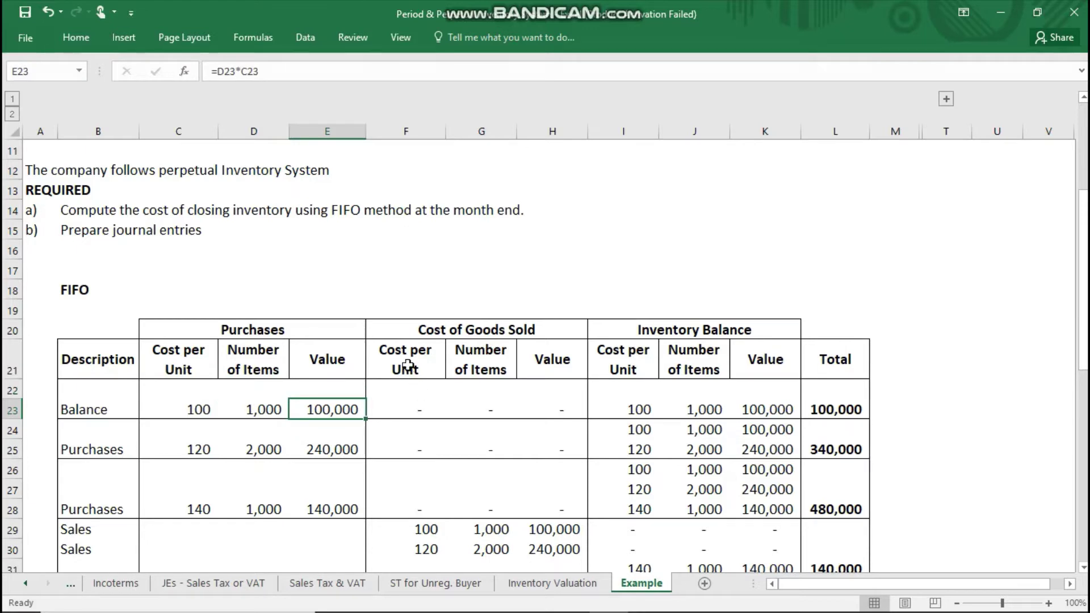
- Review the sub-headings under Cost of Goods Sold and Inventory Balance, and the Total column heading
{"action": "left_click_drag", "start_coordinate": [397, 368], "coordinate": [530, 364]}
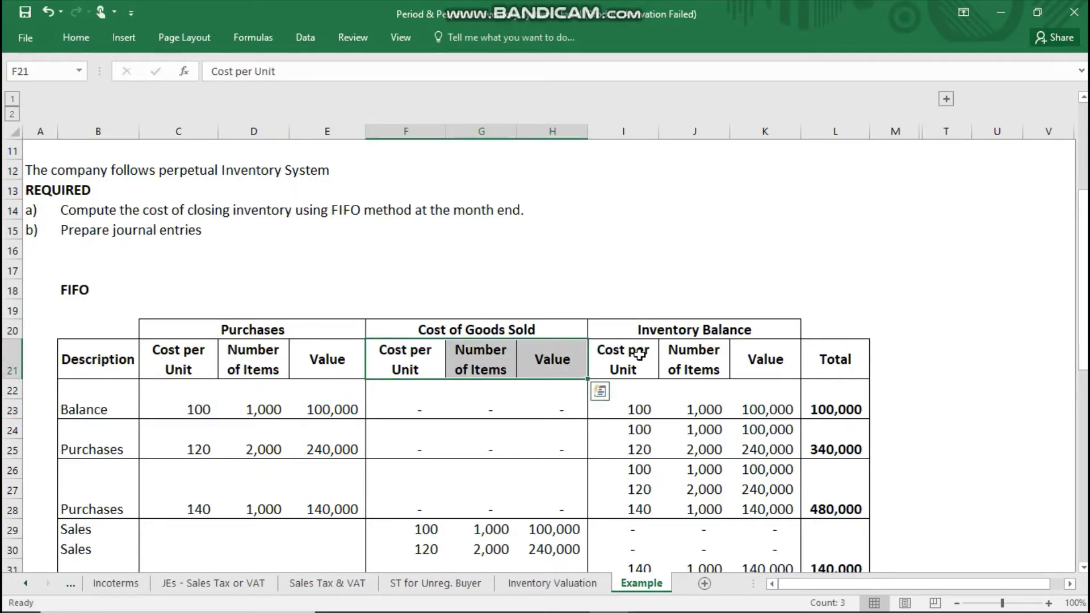
{"action": "left_click_drag", "start_coordinate": [637, 355], "coordinate": [749, 355]}
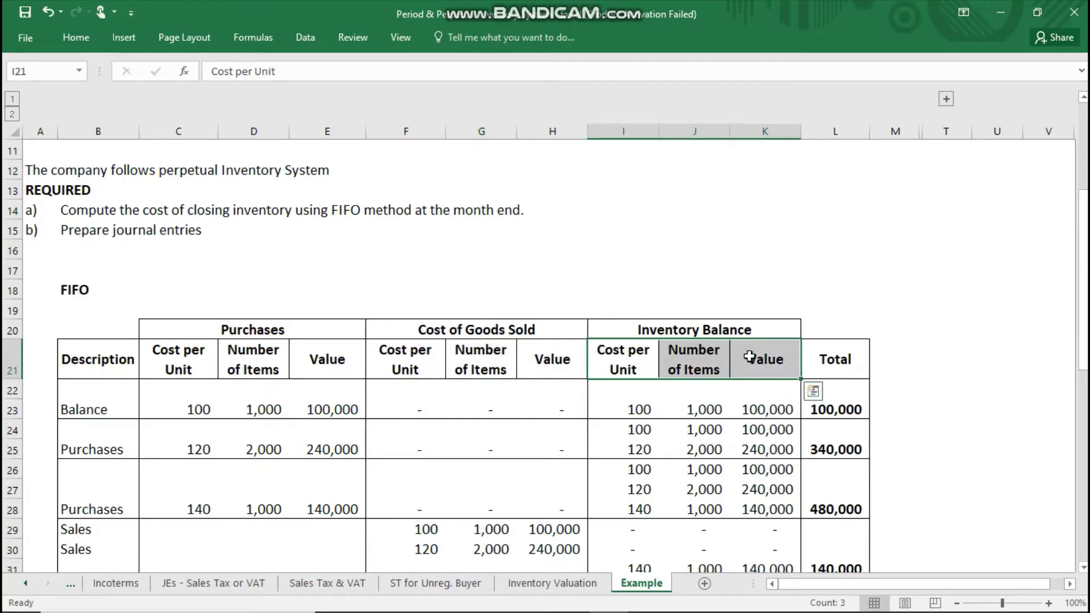
{"action": "left_click", "coordinate": [838, 354]}
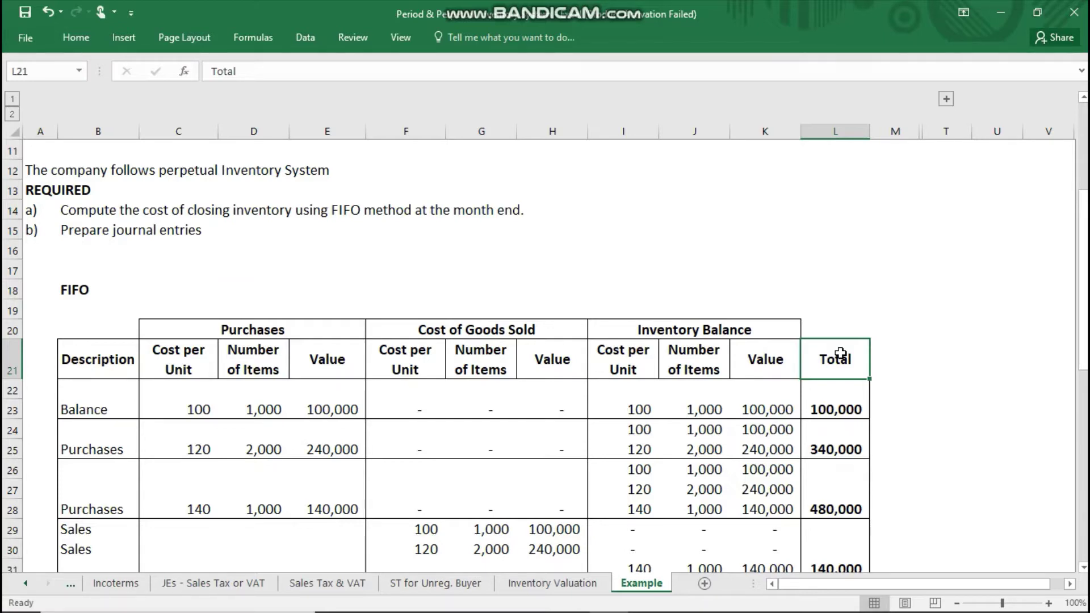
- Trace the FIFO table's Balance row and its cost per unit back to the opening inventory line in the transaction table
{"action": "left_click", "coordinate": [95, 398]}
{"action": "left_click", "coordinate": [105, 410]}
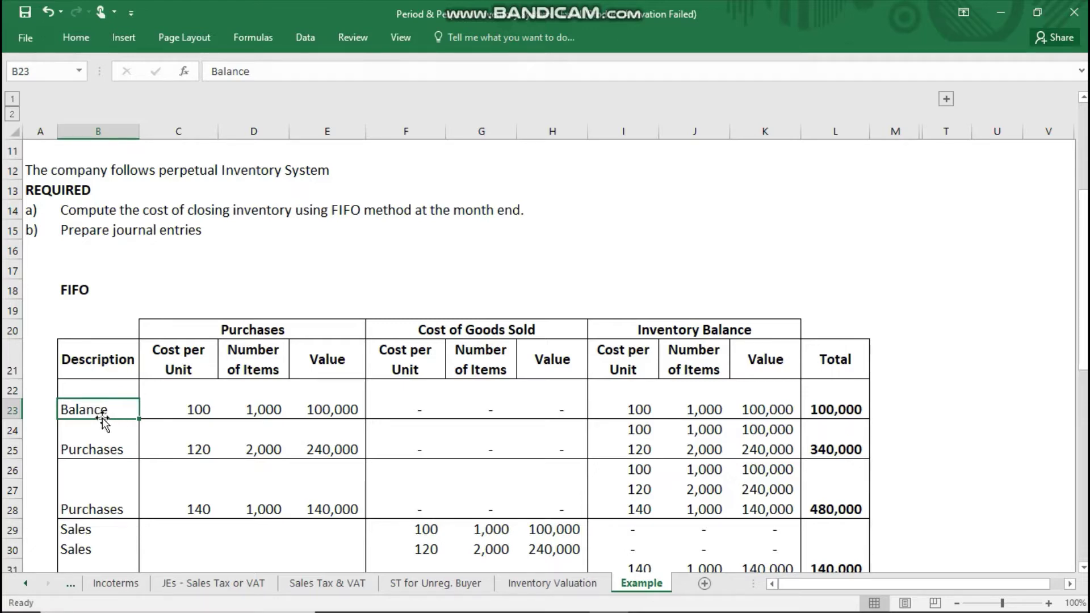
{"action": "left_click", "coordinate": [216, 411]}
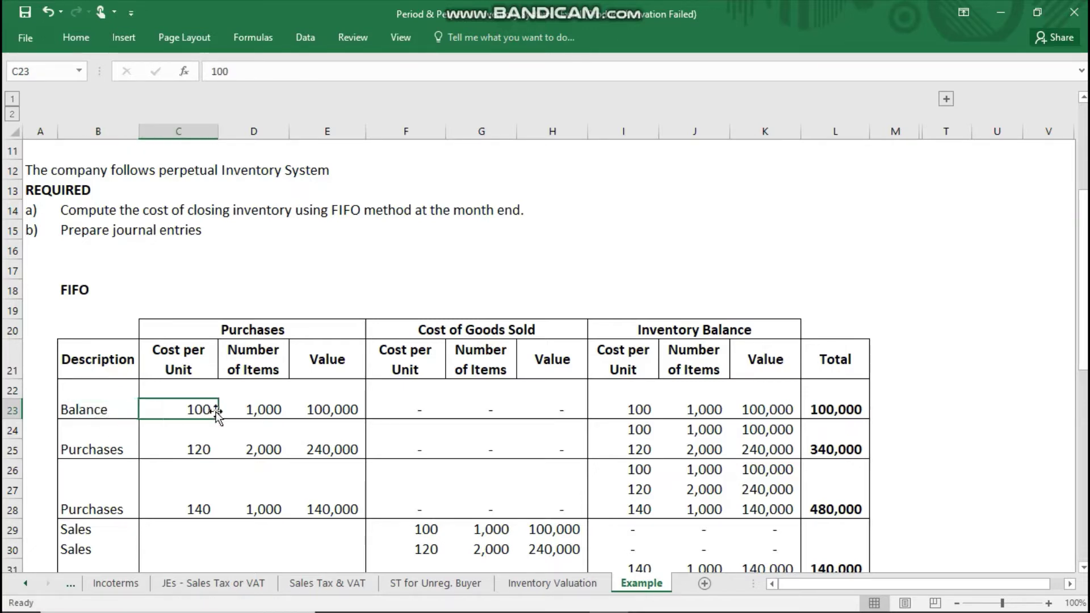
{"action": "key", "text": "ctrl+Up"}
{"action": "key", "text": "ctrl+Up"}
{"action": "key", "text": "ctrl+Up"}
{"action": "key", "text": "ctrl+Up"}
{"action": "key", "text": "ctrl+Up"}
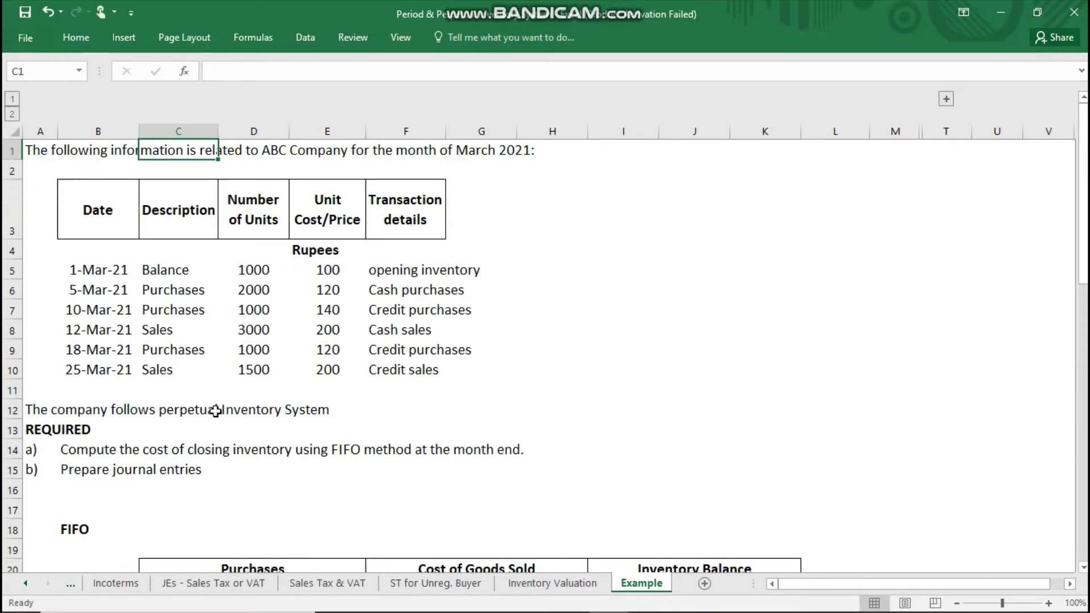
- Return to the FIFO table's Balance row and examine its cost per unit, number of items and value formula under Purchases
{"action": "key", "text": "Down"}
{"action": "key", "text": "Down"}
{"action": "key", "text": "Down"}
{"action": "key", "text": "Down"}
{"action": "key", "text": "Down"}
{"action": "key", "text": "Down"}
{"action": "key", "text": "Down"}
{"action": "key", "text": "Down"}
{"action": "key", "text": "Down"}
{"action": "key", "text": "Down"}
{"action": "key", "text": "Down"}
{"action": "key", "text": "Down"}
{"action": "key", "text": "Down"}
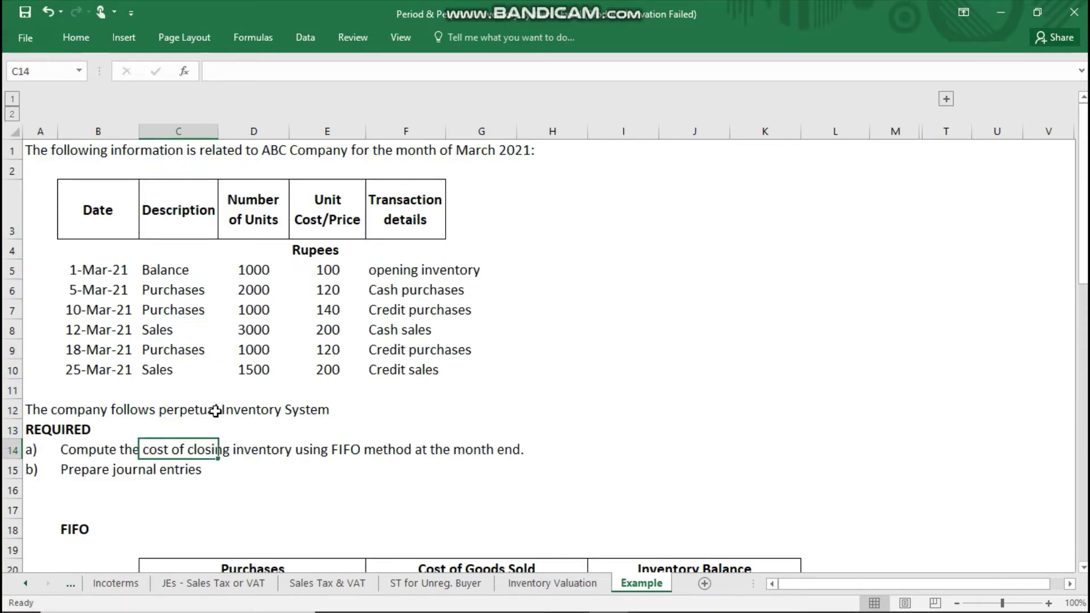
{"action": "key", "text": "Down"}
{"action": "key", "text": "Down"}
{"action": "key", "text": "Down"}
{"action": "key", "text": "Down"}
{"action": "key", "text": "Down"}
{"action": "key", "text": "Down"}
{"action": "key", "text": "Down"}
{"action": "key", "text": "Down"}
{"action": "key", "text": "Down"}
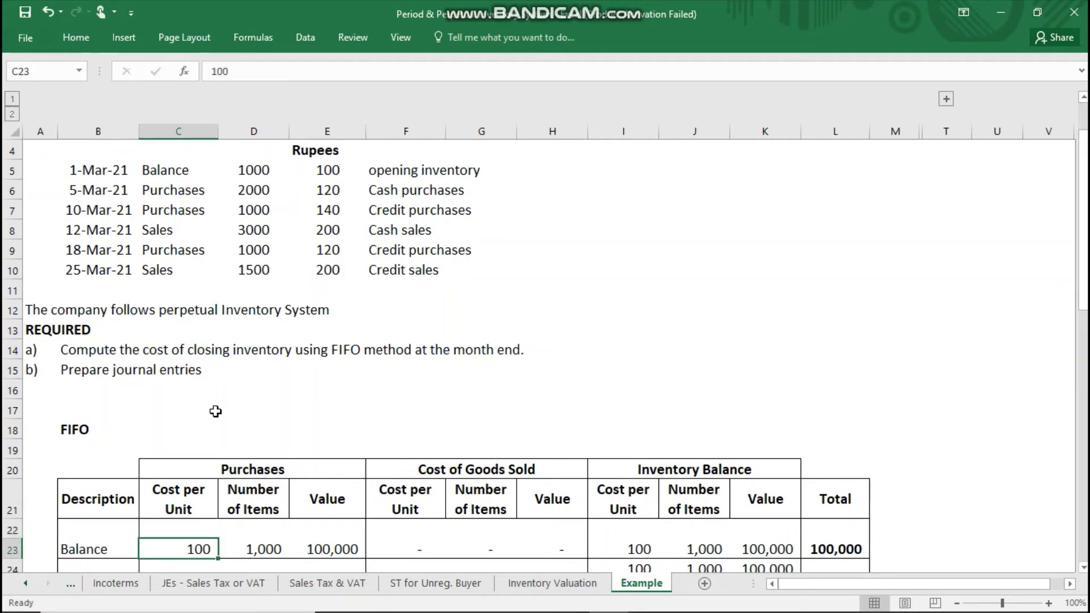
{"action": "left_click", "coordinate": [271, 536]}
{"action": "left_click", "coordinate": [271, 548]}
{"action": "left_click", "coordinate": [321, 542]}
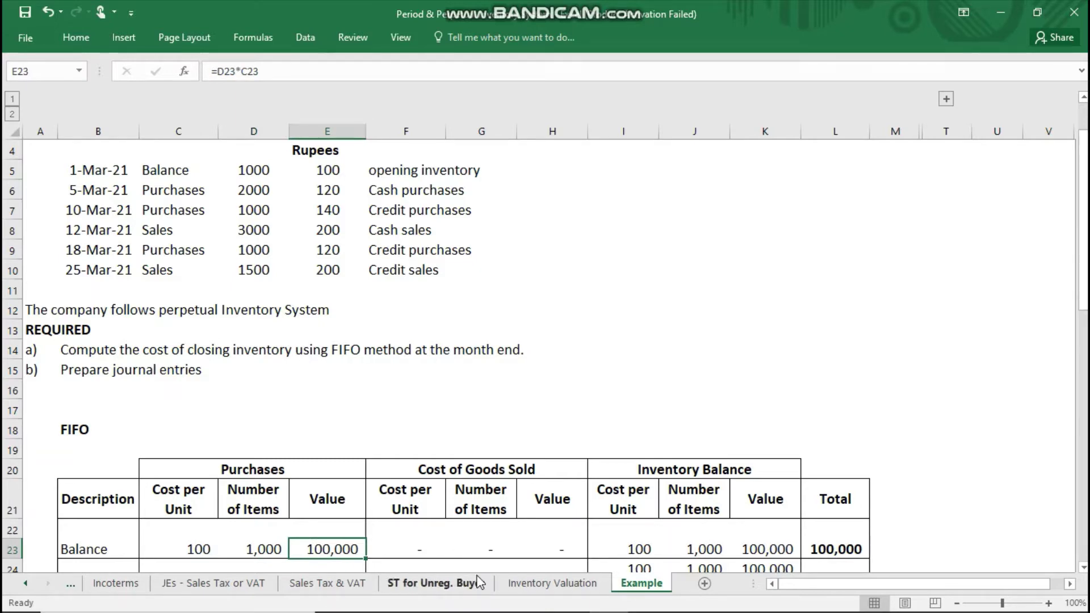
- Examine the Balance row's Cost of Goods Sold, Inventory Balance and Total cells in row 23
{"action": "key", "text": "Right"}
{"action": "key", "text": "Right"}
{"action": "key", "text": "Right"}
{"action": "key", "text": "Right"}
{"action": "key", "text": "Right"}
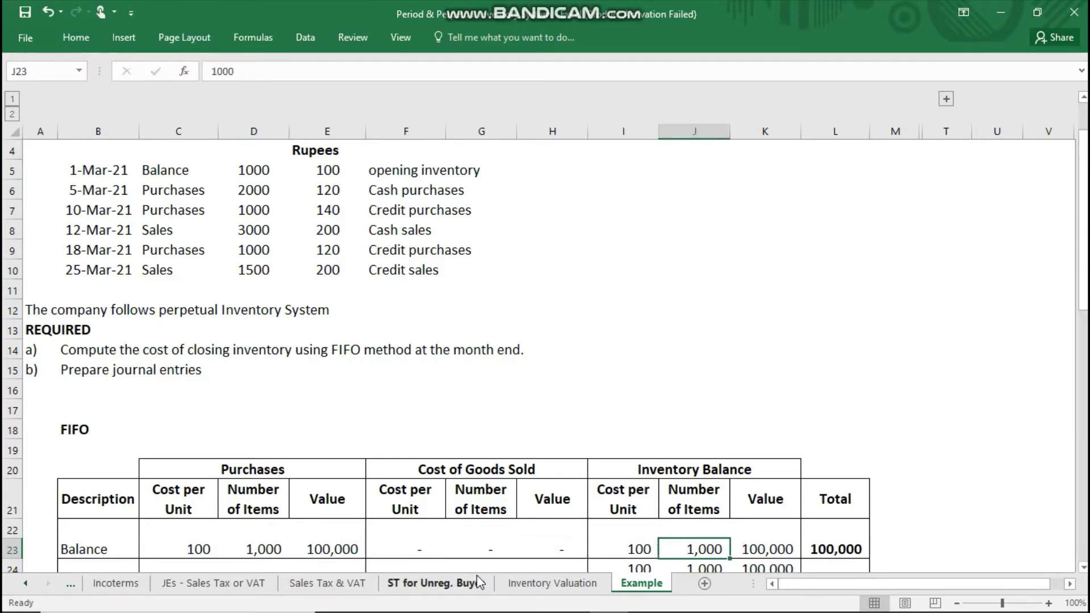
{"action": "key", "text": "Right"}
{"action": "key", "text": "Right"}
{"action": "key", "text": "Left"}
{"action": "key", "text": "Left"}
{"action": "key", "text": "Left"}
{"action": "key", "text": "Left"}
{"action": "key", "text": "Left"}
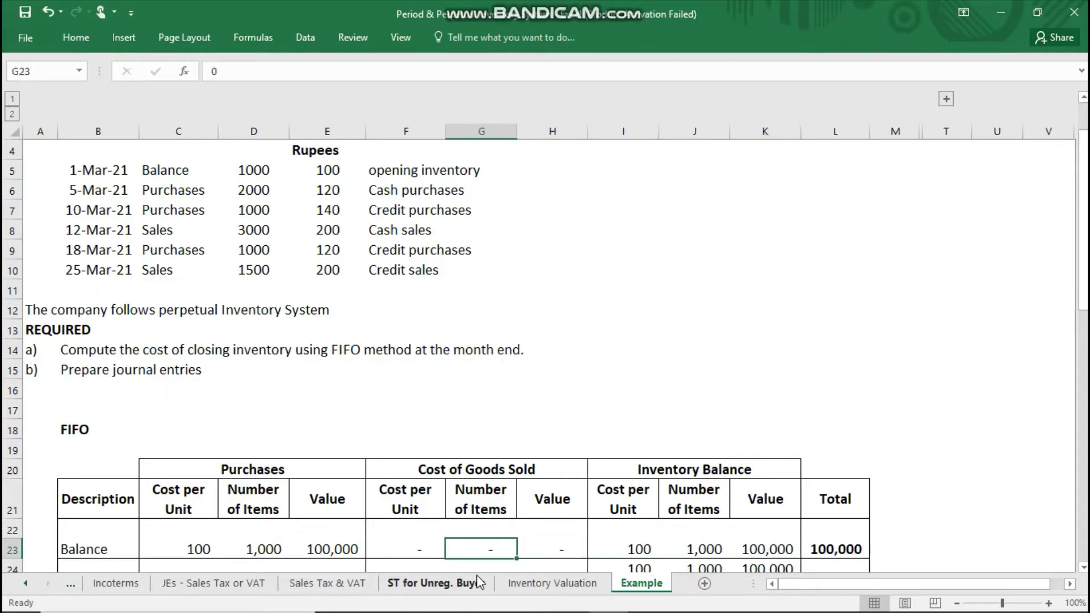
{"action": "key", "text": "Right"}
{"action": "key", "text": "Right"}
{"action": "key", "text": "Right"}
{"action": "key", "text": "Right"}
{"action": "key", "text": "Right"}
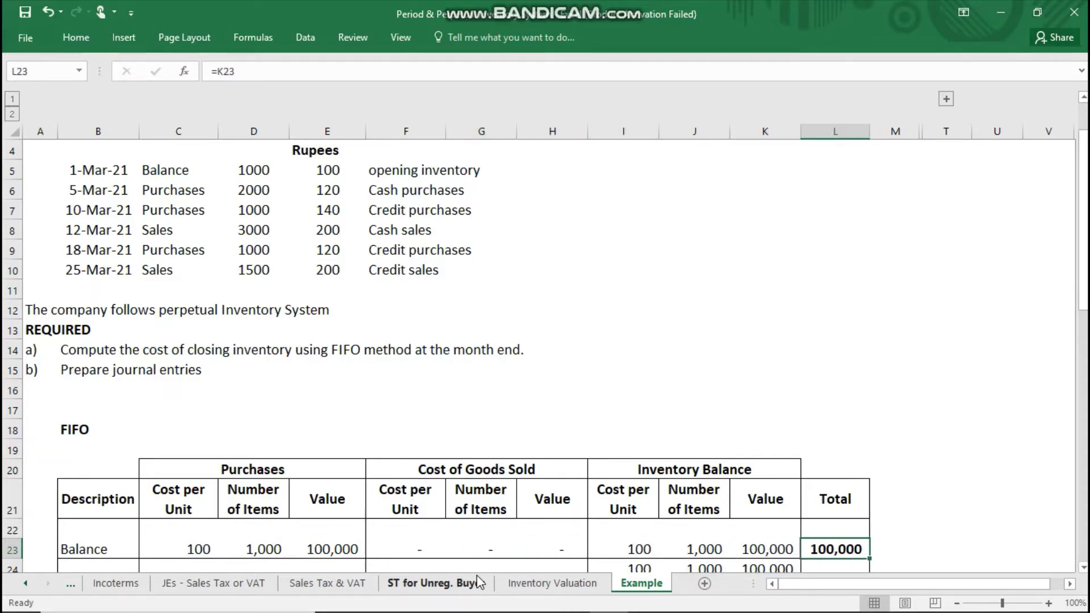
- Look through the Total column from row 23 down to row 31 and back to the Balance row's total
{"action": "key", "text": "Down"}
{"action": "key", "text": "Down"}
{"action": "key", "text": "Down"}
{"action": "key", "text": "Down"}
{"action": "key", "text": "Down"}
{"action": "key", "text": "Down"}
{"action": "key", "text": "Down"}
{"action": "key", "text": "Down"}
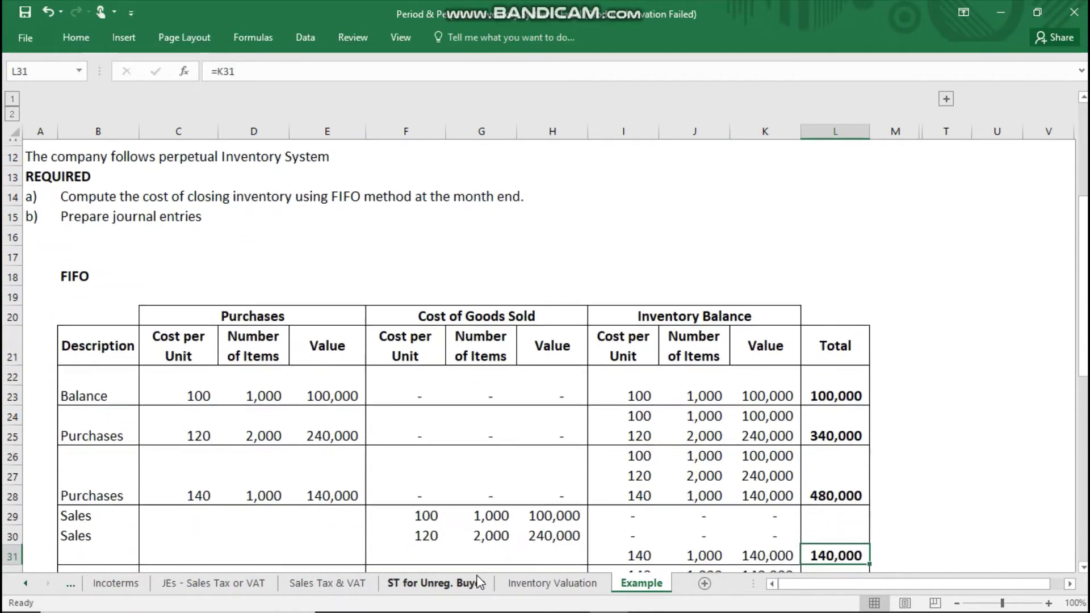
{"action": "key", "text": "Up"}
{"action": "key", "text": "Up"}
{"action": "key", "text": "Up"}
{"action": "key", "text": "Up"}
{"action": "key", "text": "Up"}
{"action": "key", "text": "Up"}
{"action": "key", "text": "Up"}
{"action": "key", "text": "Up"}
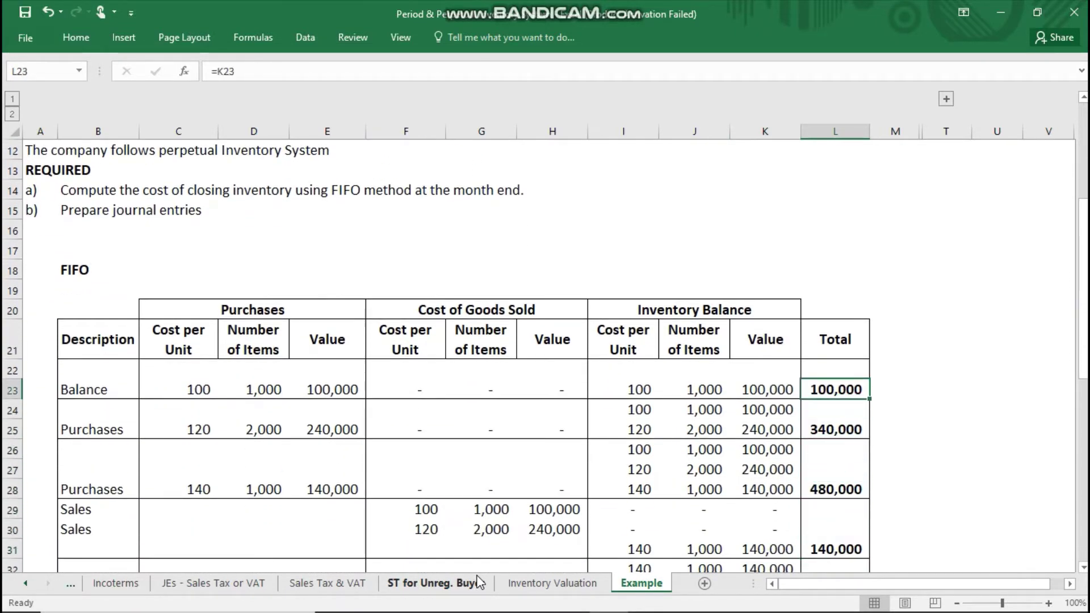
- Examine the first Purchases row of the FIFO table, row 25, including its cost per unit, number of items and value formula
{"action": "left_click", "coordinate": [95, 412]}
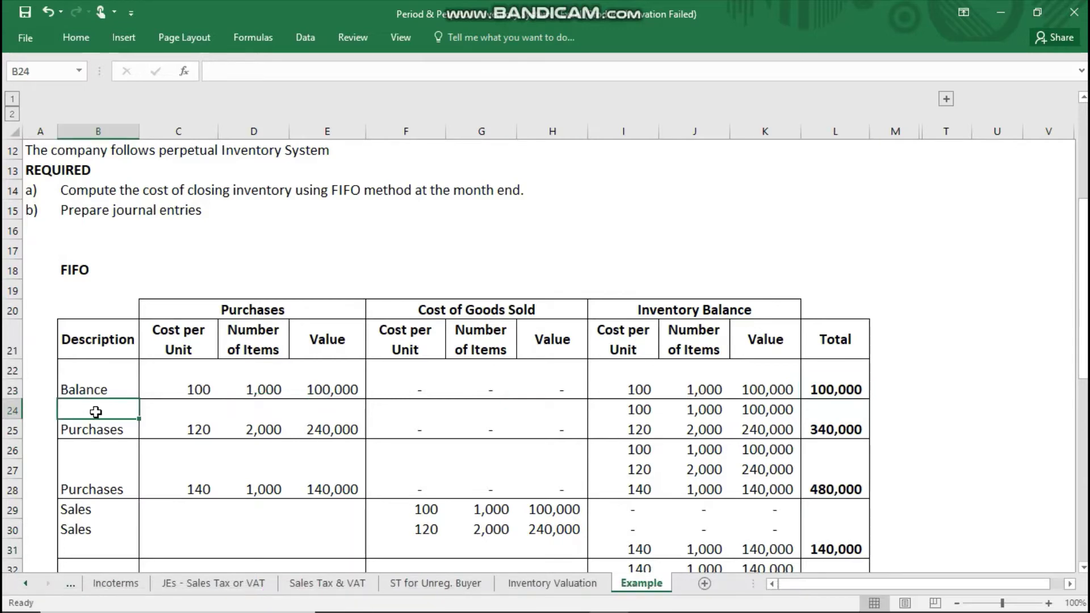
{"action": "left_click", "coordinate": [172, 427]}
{"action": "left_click", "coordinate": [249, 431]}
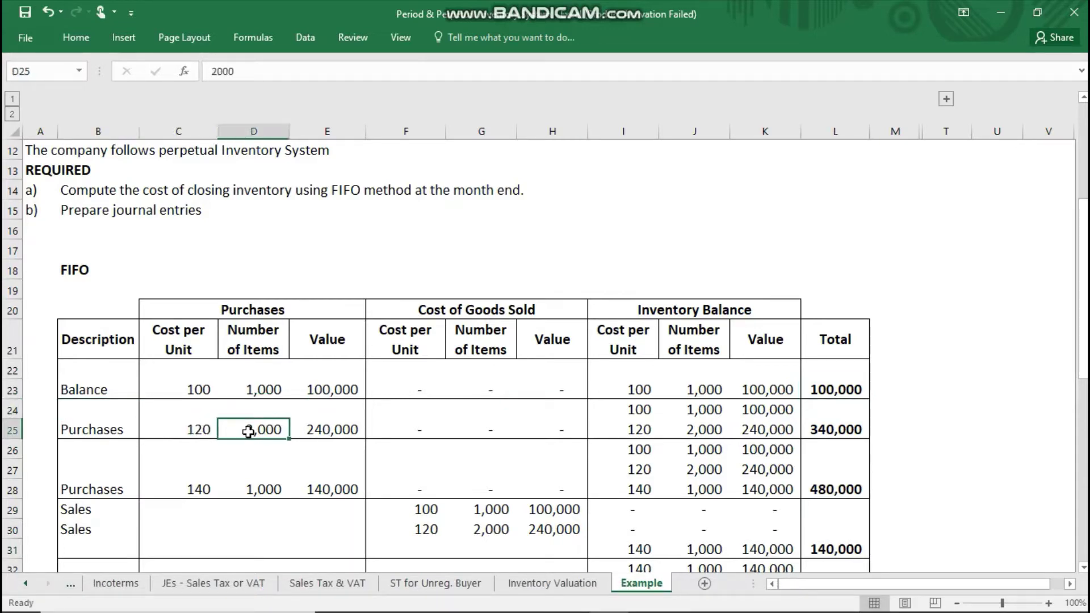
{"action": "left_click", "coordinate": [197, 424]}
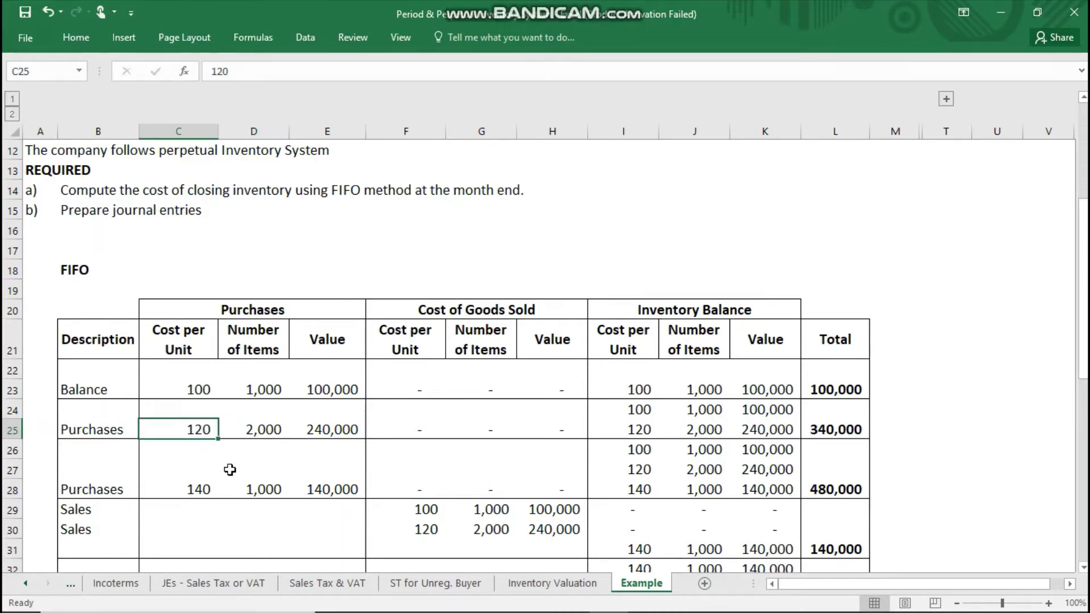
{"action": "left_click", "coordinate": [331, 427]}
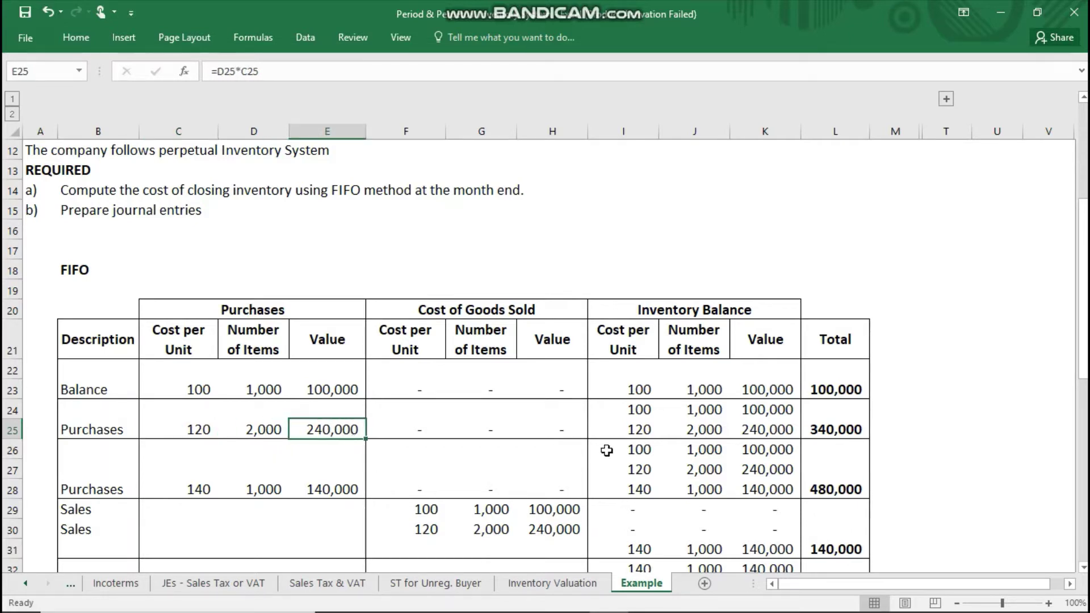
- Examine the opening inventory layer carried into row 24 of the Inventory Balance, including its cost per unit, number of items and value formula
{"action": "left_click", "coordinate": [654, 411]}
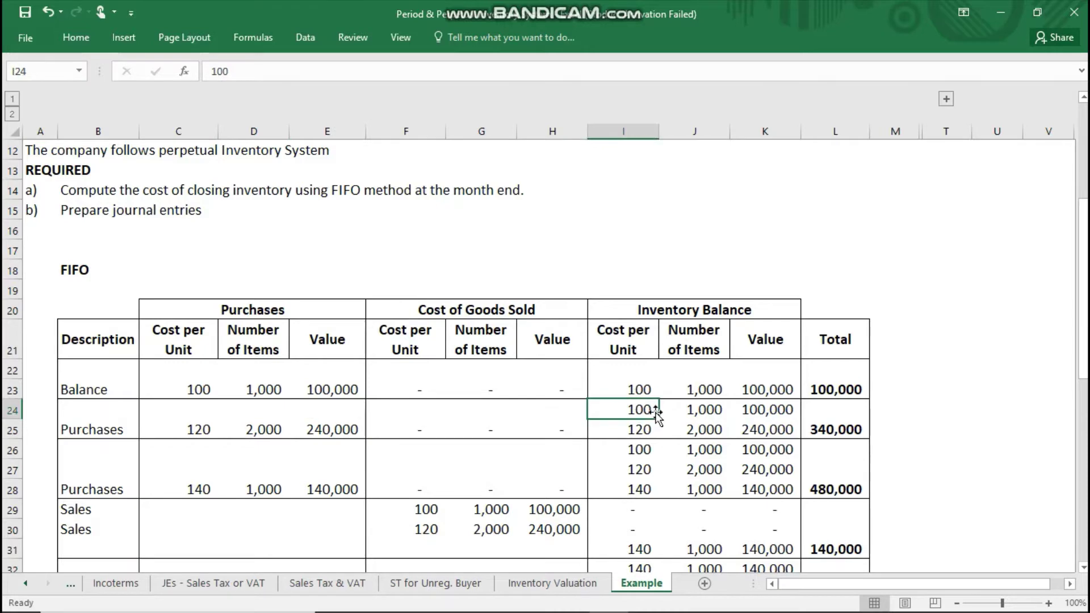
{"action": "left_click", "coordinate": [644, 429]}
{"action": "left_click", "coordinate": [632, 405]}
{"action": "left_click_drag", "start_coordinate": [640, 407], "coordinate": [664, 407]}
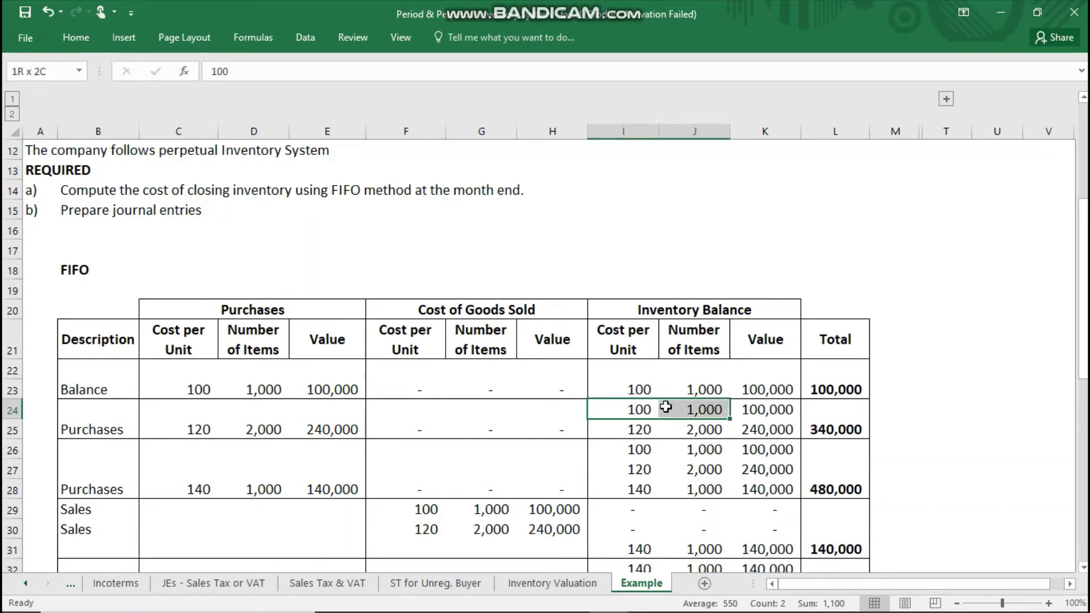
{"action": "left_click", "coordinate": [680, 409]}
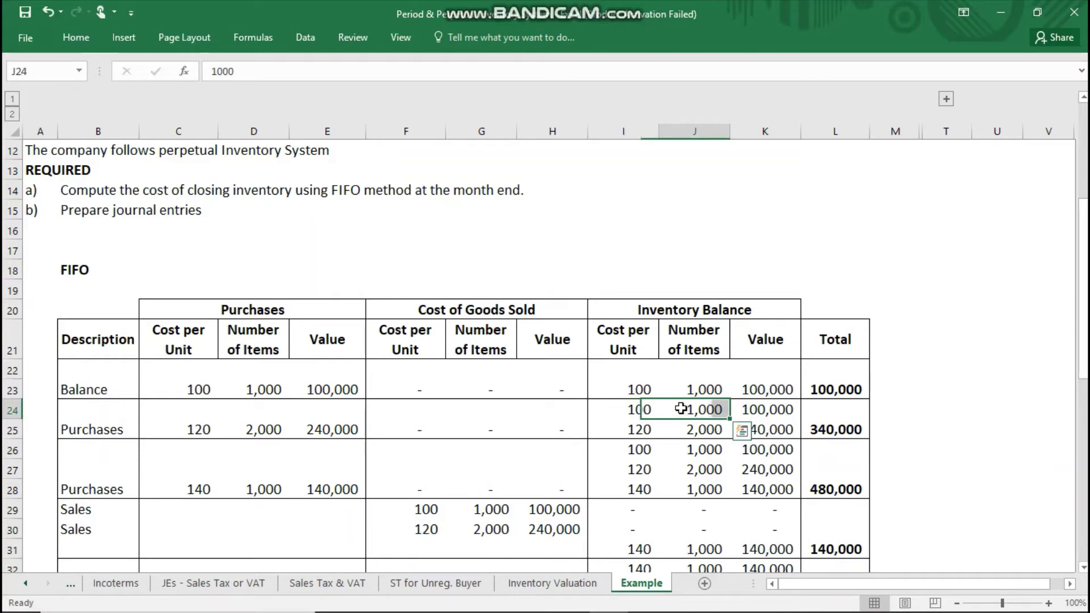
{"action": "left_click", "coordinate": [635, 409]}
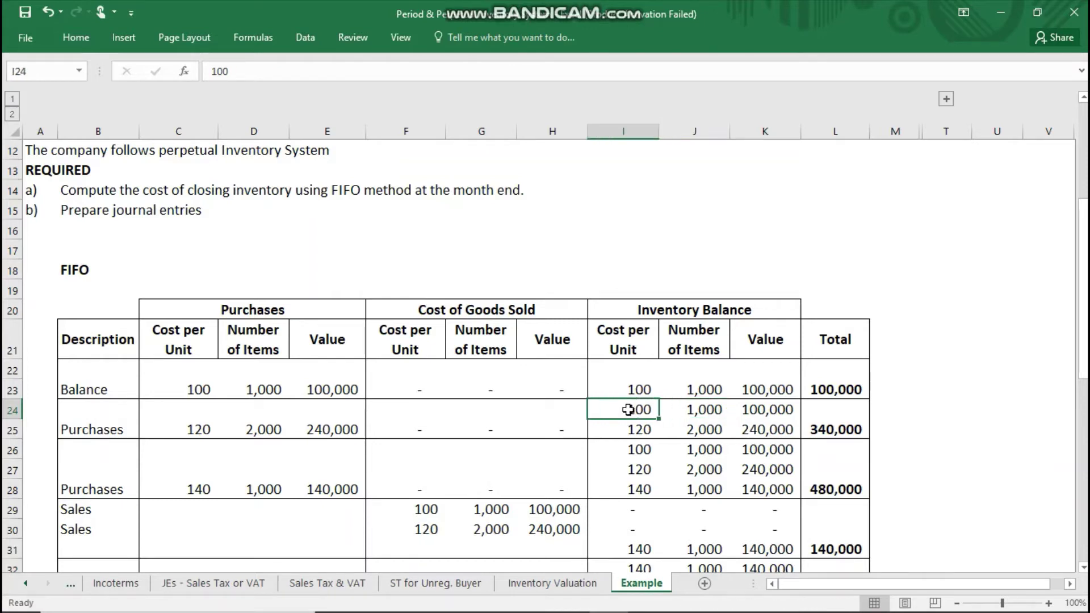
{"action": "left_click", "coordinate": [751, 407]}
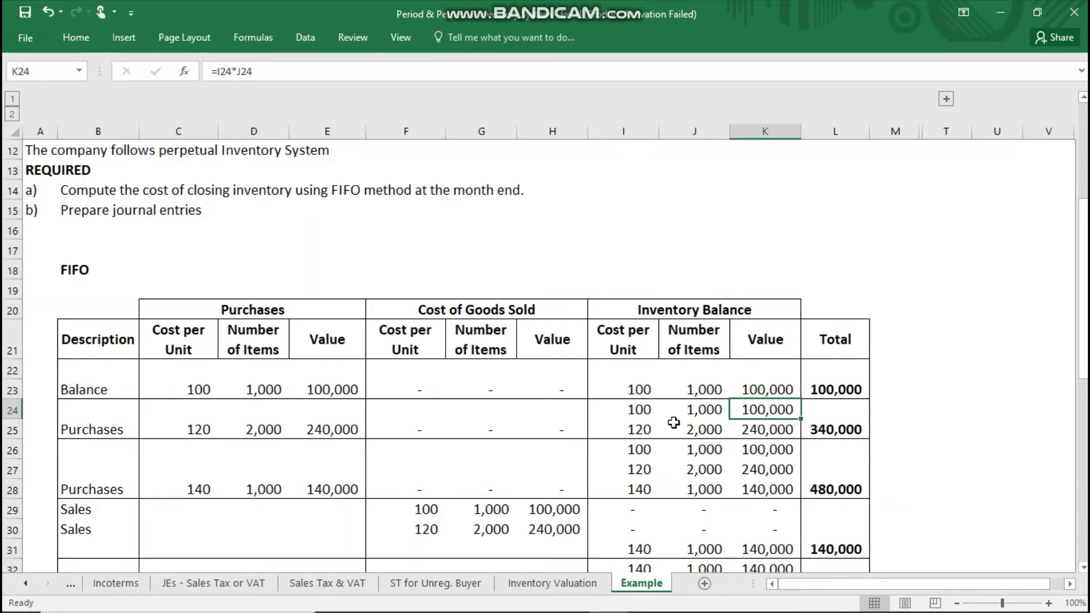
- Examine the row 25 Inventory Balance layer from the first purchase and the Total formula that adds both layers
{"action": "left_click", "coordinate": [648, 431]}
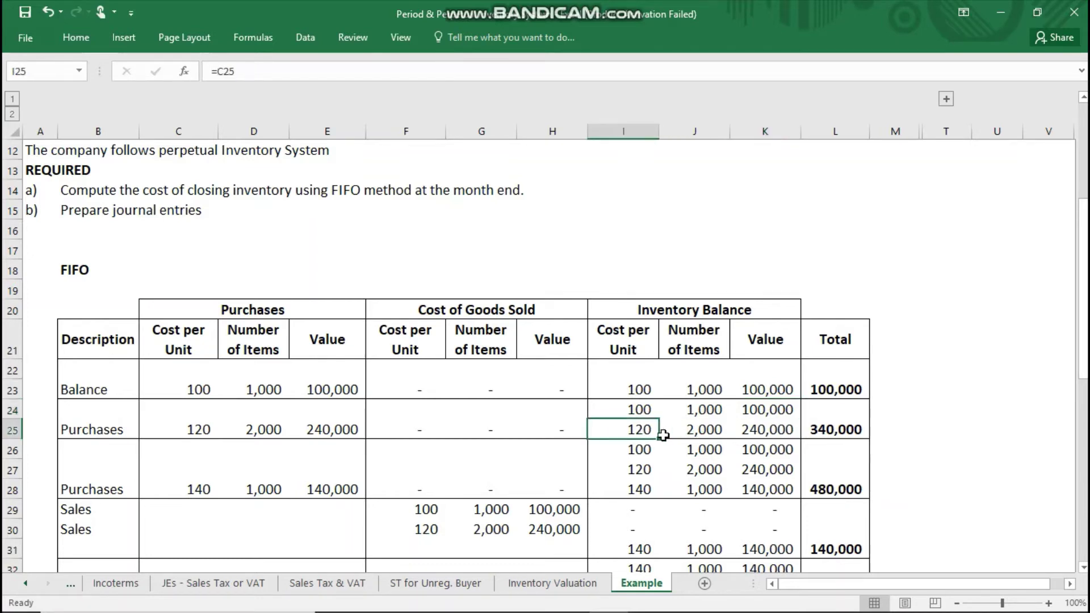
{"action": "left_click", "coordinate": [700, 430]}
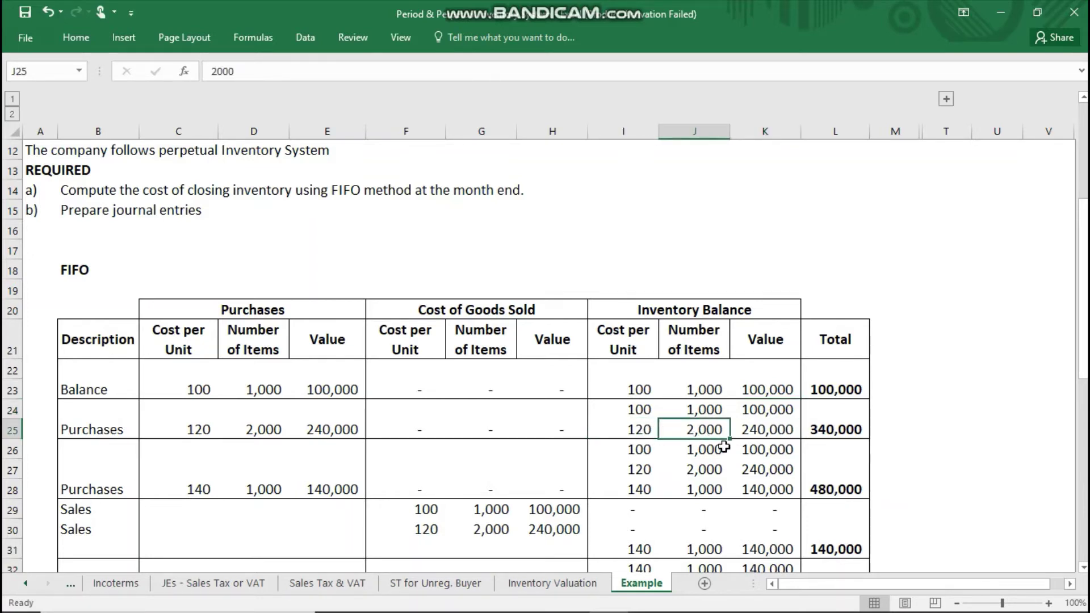
{"action": "left_click", "coordinate": [620, 433]}
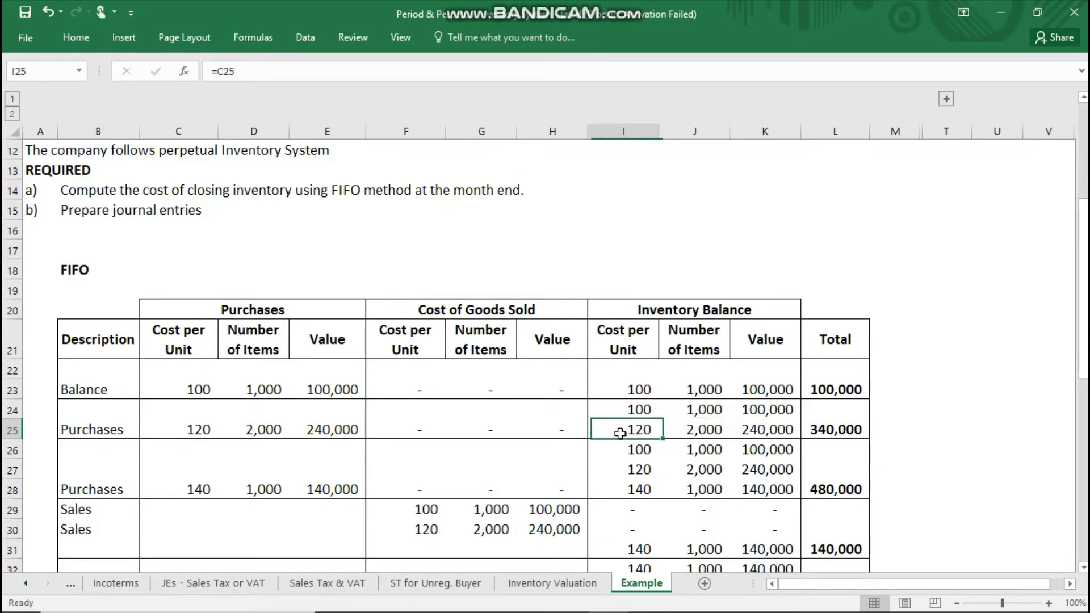
{"action": "left_click", "coordinate": [748, 433]}
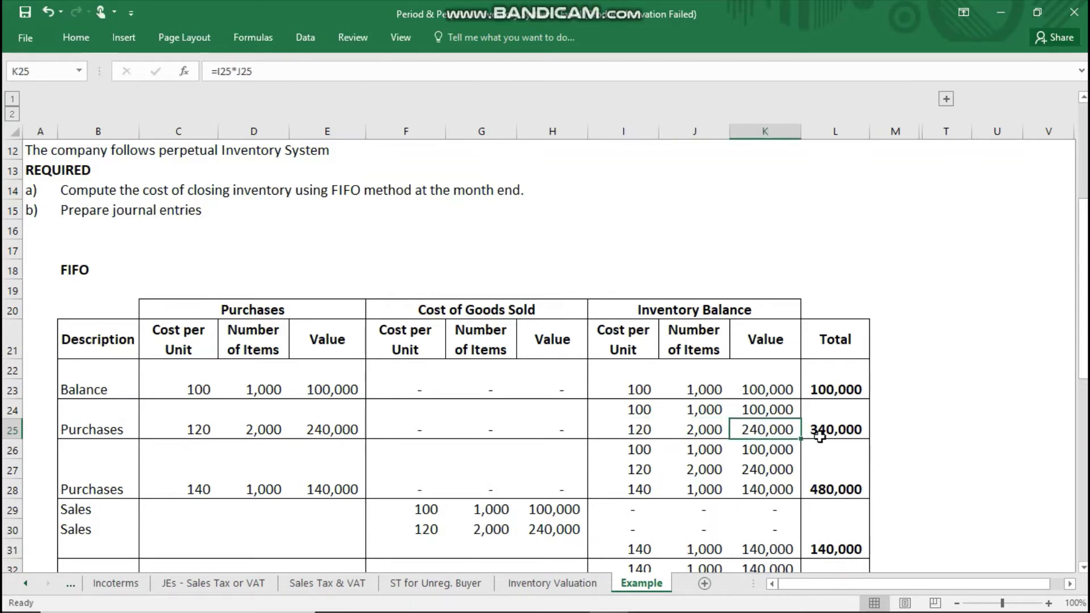
{"action": "left_click", "coordinate": [862, 433]}
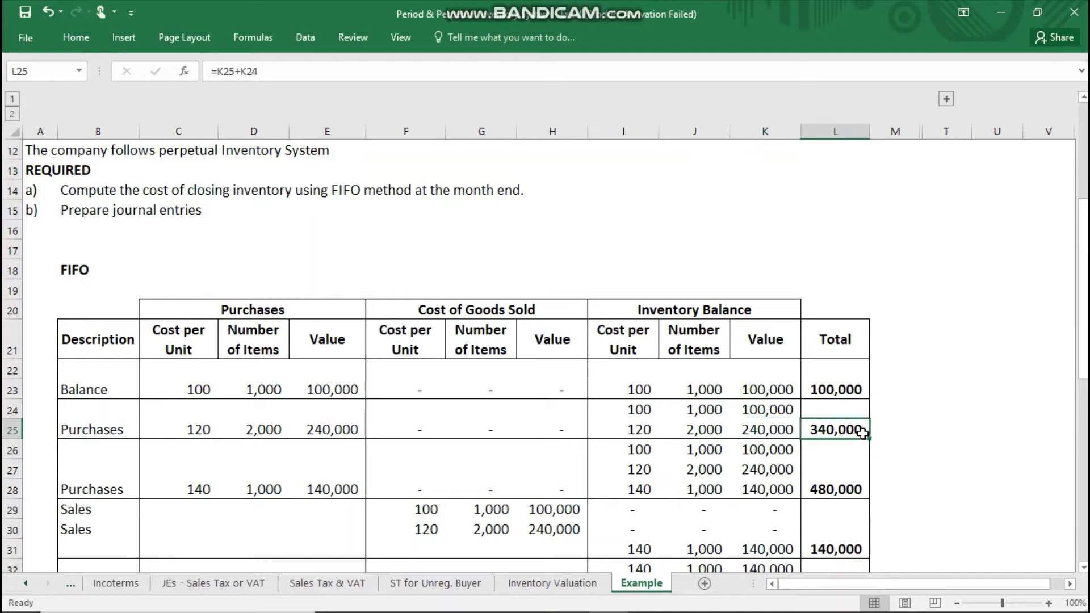
{"action": "left_click", "coordinate": [643, 424]}
{"action": "left_click", "coordinate": [823, 427]}
- Examine the second Purchases row of the FIFO table, row 28, including its cost per unit, number of items and value formula
{"action": "left_click", "coordinate": [198, 481]}
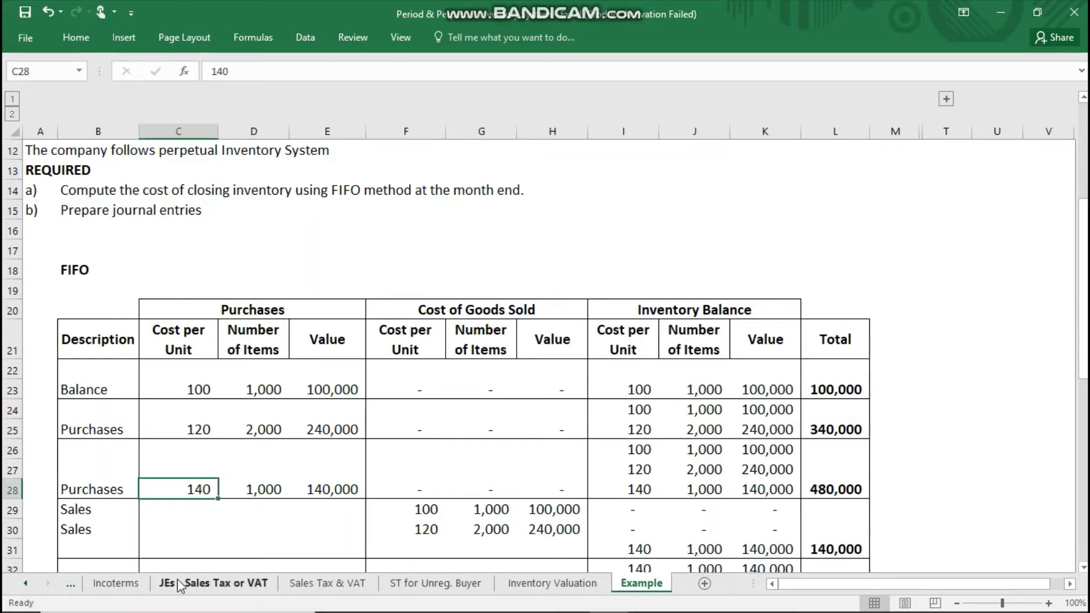
{"action": "left_click", "coordinate": [265, 489]}
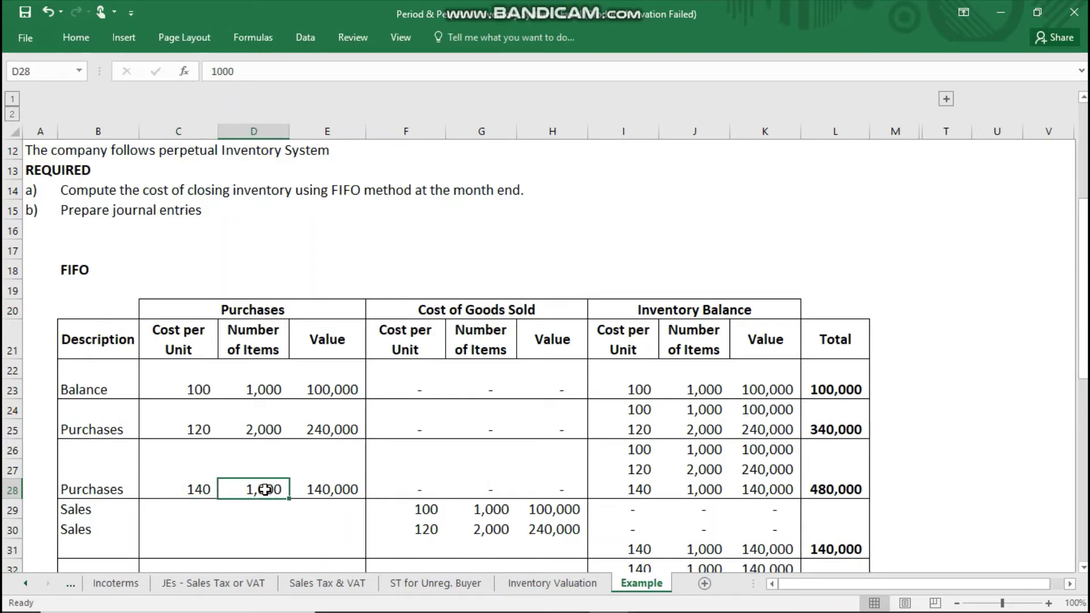
{"action": "left_click", "coordinate": [199, 490]}
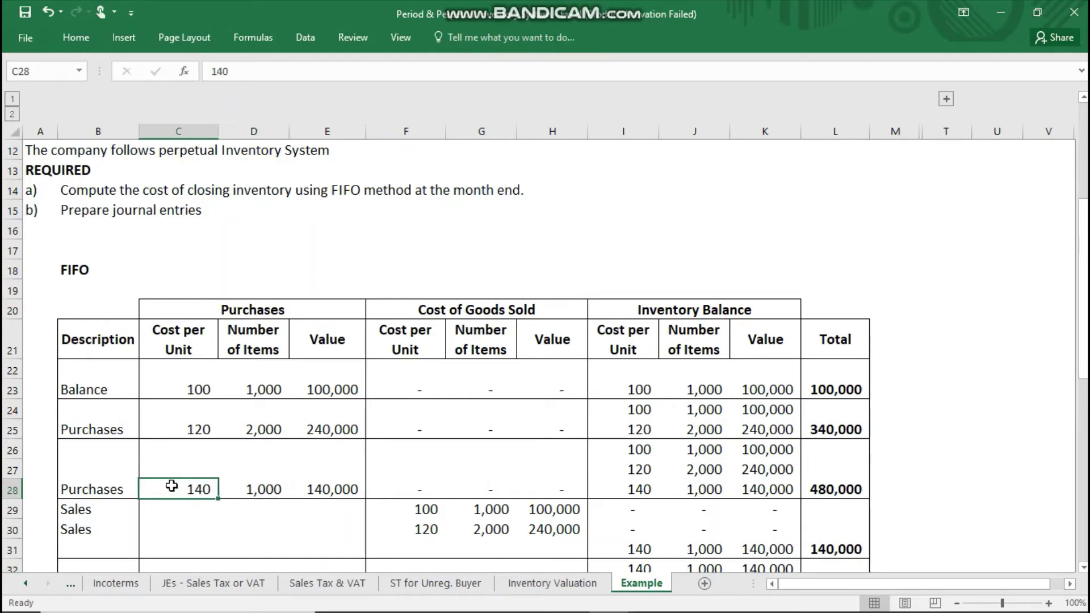
{"action": "left_click", "coordinate": [352, 486]}
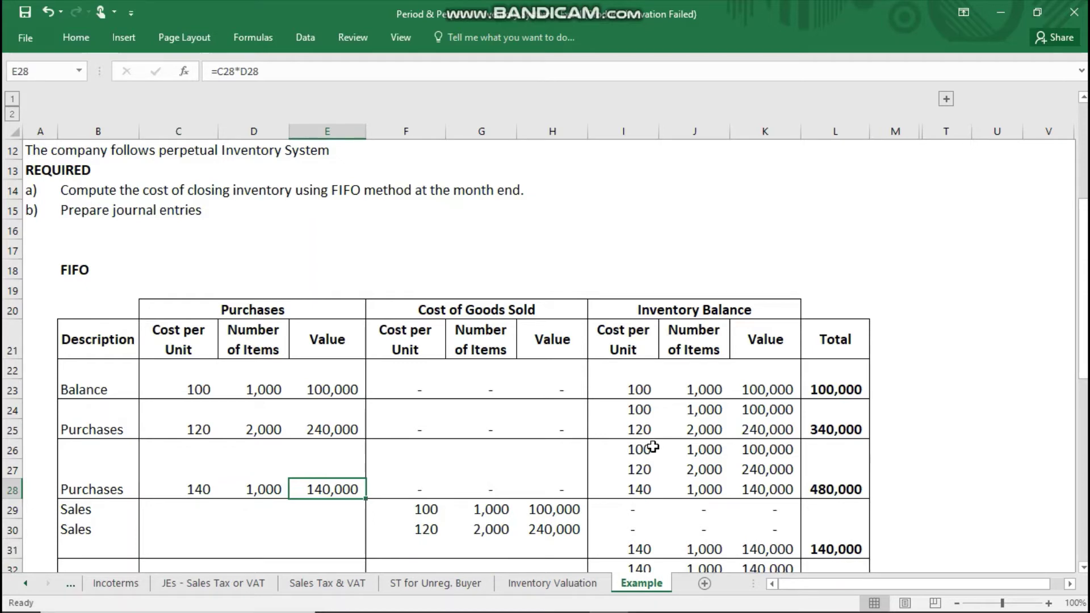
- Examine the three Inventory Balance layers in rows 26 to 28 and the Total formula in row 28
{"action": "left_click_drag", "start_coordinate": [652, 448], "coordinate": [761, 460]}
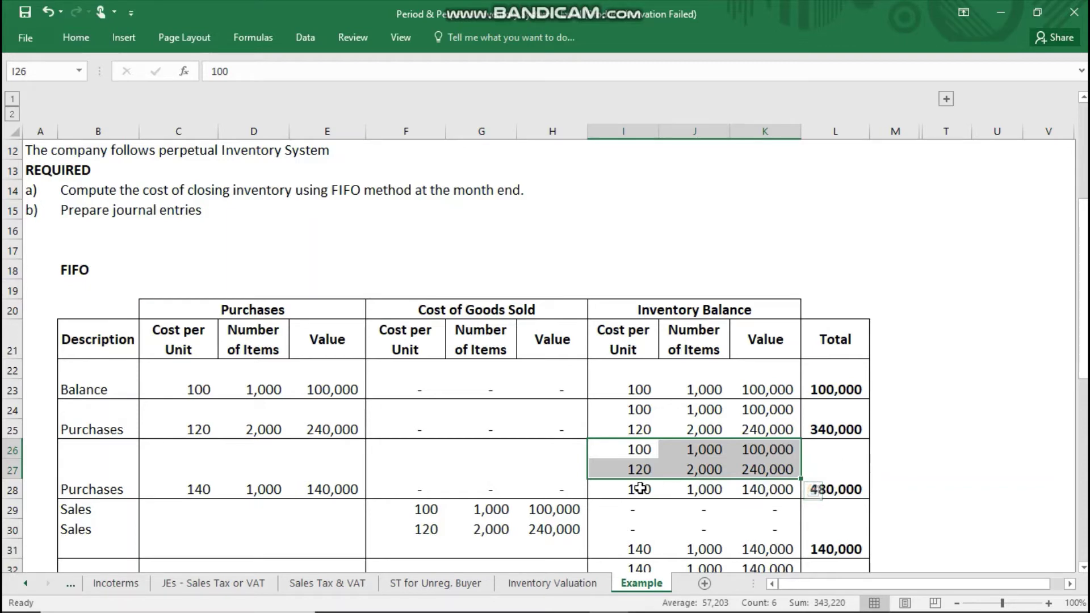
{"action": "left_click_drag", "start_coordinate": [681, 481], "coordinate": [754, 486]}
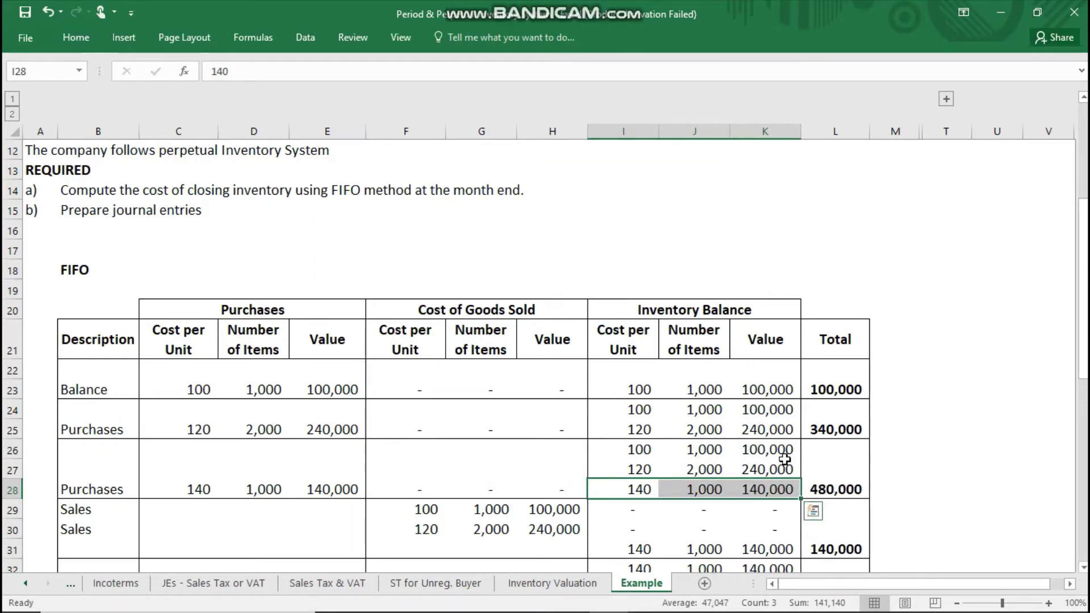
{"action": "left_click_drag", "start_coordinate": [779, 450], "coordinate": [792, 487]}
{"action": "left_click", "coordinate": [832, 490]}
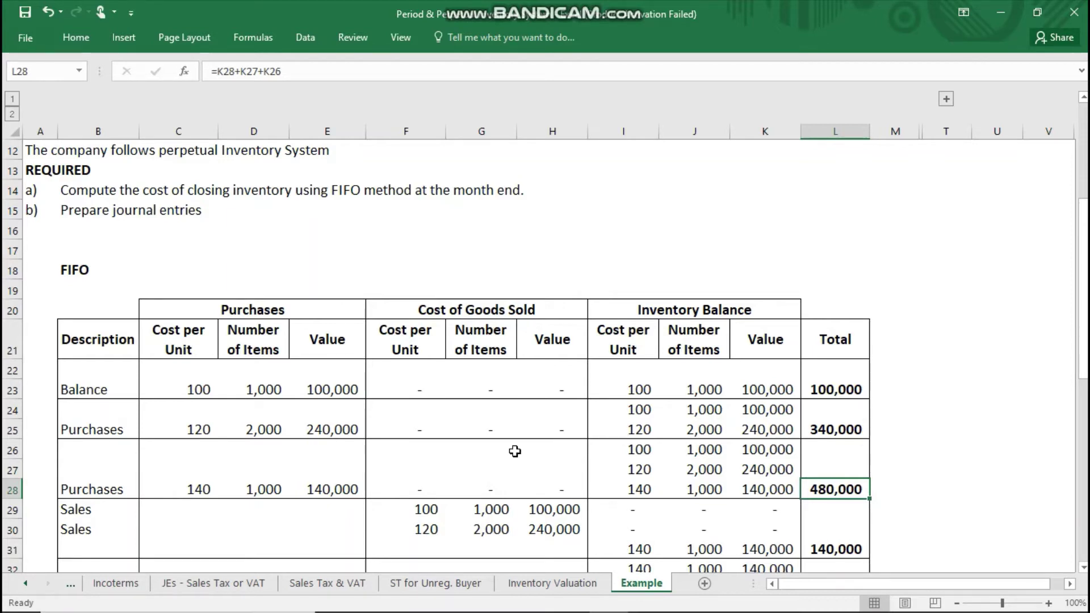
- Look up the 12-Mar-21 sale in the transaction list and examine its number of units and unit price
{"action": "left_click", "coordinate": [104, 513]}
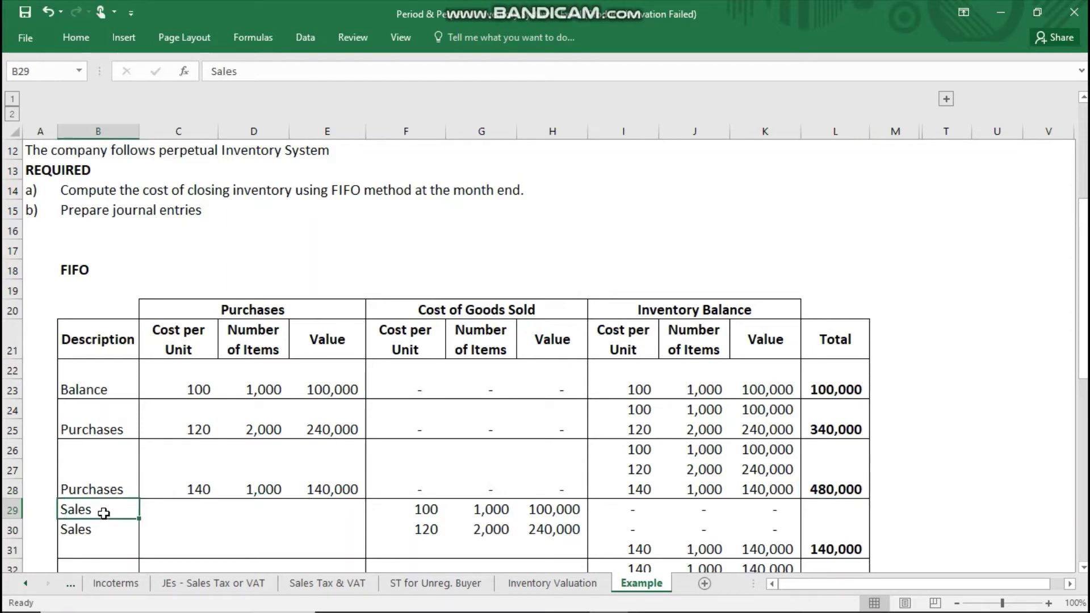
{"action": "key", "text": "Up"}
{"action": "key", "text": "Up"}
{"action": "key", "text": "Up"}
{"action": "key", "text": "Up"}
{"action": "key", "text": "Up"}
{"action": "key", "text": "Up"}
{"action": "key", "text": "Up"}
{"action": "key", "text": "Up"}
{"action": "key", "text": "Up"}
{"action": "key", "text": "Up"}
{"action": "key", "text": "Up"}
{"action": "key", "text": "Up"}
{"action": "key", "text": "Up"}
{"action": "key", "text": "Up"}
{"action": "key", "text": "Up"}
{"action": "key", "text": "Up"}
{"action": "key", "text": "Up"}
{"action": "key", "text": "Up"}
{"action": "key", "text": "Up"}
{"action": "key", "text": "Up"}
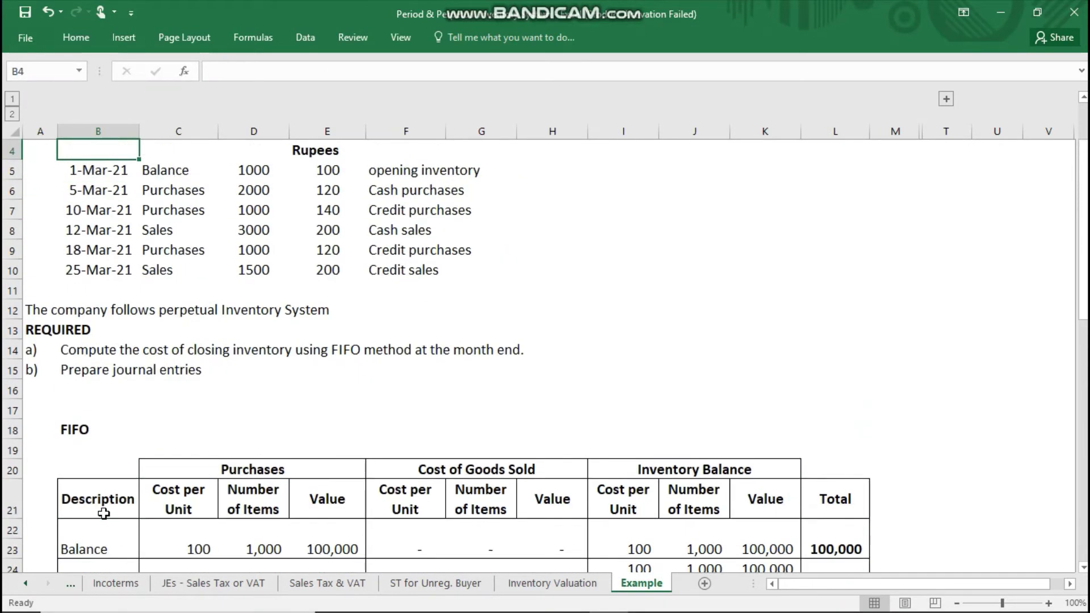
{"action": "key", "text": "Down"}
{"action": "key", "text": "Down"}
{"action": "key", "text": "Down"}
{"action": "key", "text": "Down"}
{"action": "key", "text": "Down"}
{"action": "key", "text": "Down"}
{"action": "key", "text": "Down"}
{"action": "key", "text": "Down"}
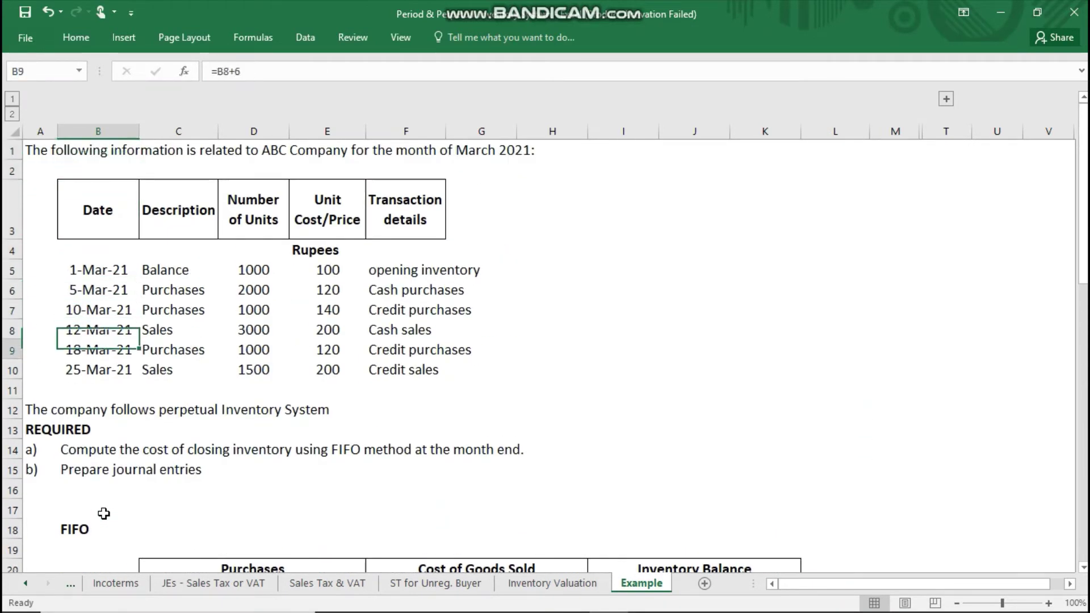
{"action": "key", "text": "Up"}
{"action": "key", "text": "Right"}
{"action": "key", "text": "Right"}
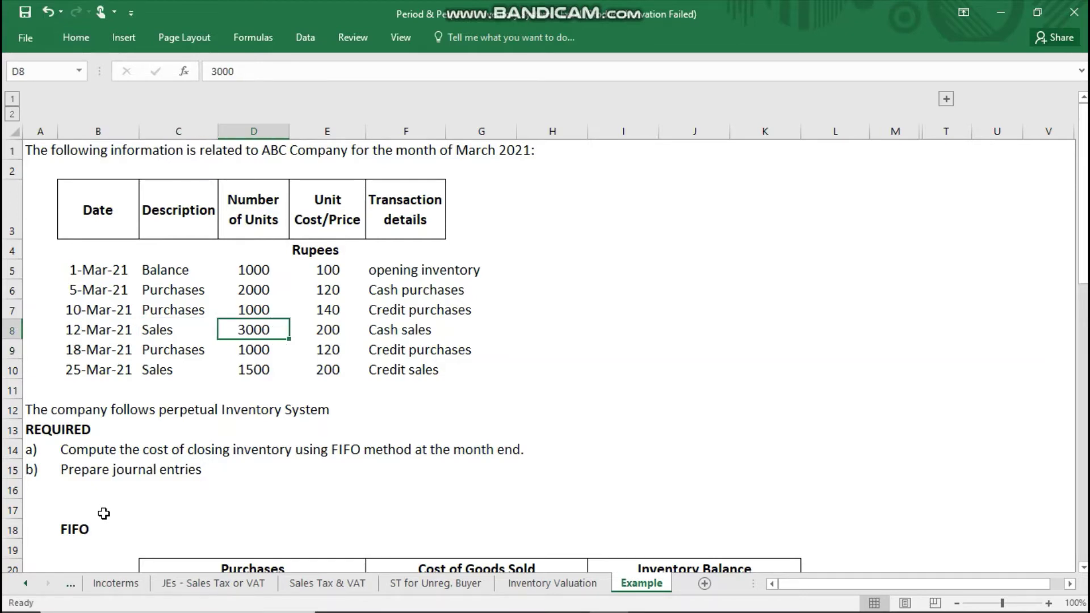
{"action": "key", "text": "Right"}
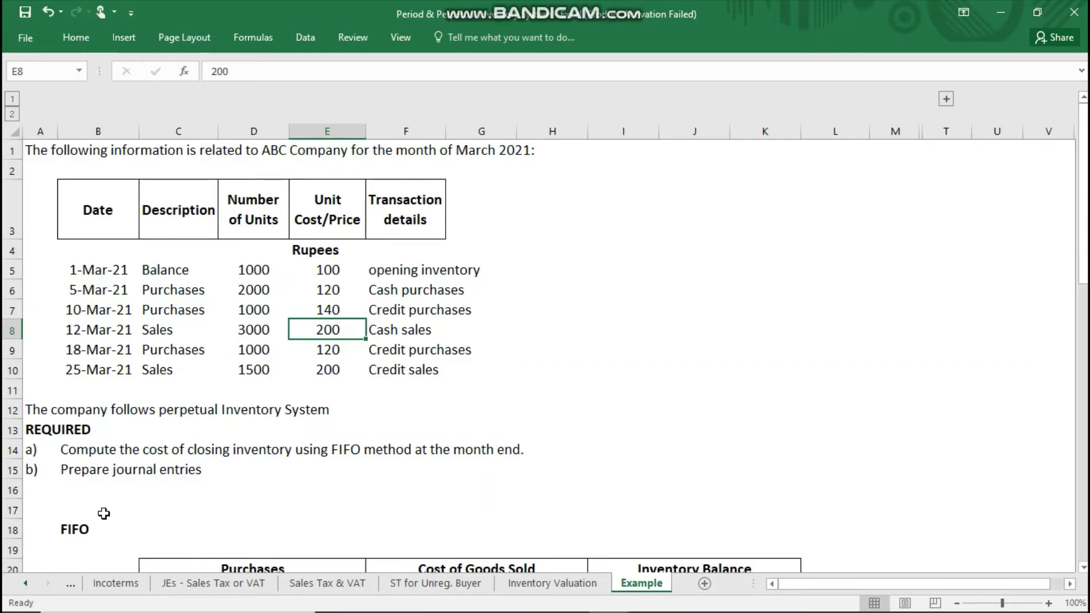
- Compare the first Sales row's Cost of Goods Sold cells in row 29 with the oldest inventory layer in row 26
{"action": "key", "text": "Left"}
{"action": "key", "text": "Down"}
{"action": "key", "text": "Down"}
{"action": "key", "text": "Down"}
{"action": "key", "text": "Down"}
{"action": "key", "text": "Down"}
{"action": "key", "text": "Down"}
{"action": "key", "text": "Down"}
{"action": "key", "text": "Down"}
{"action": "key", "text": "Down"}
{"action": "key", "text": "Down"}
{"action": "key", "text": "Down"}
{"action": "key", "text": "Down"}
{"action": "key", "text": "Down"}
{"action": "key", "text": "Down"}
{"action": "key", "text": "Down"}
{"action": "key", "text": "Down"}
{"action": "key", "text": "Down"}
{"action": "key", "text": "Down"}
{"action": "key", "text": "Down"}
{"action": "key", "text": "Down"}
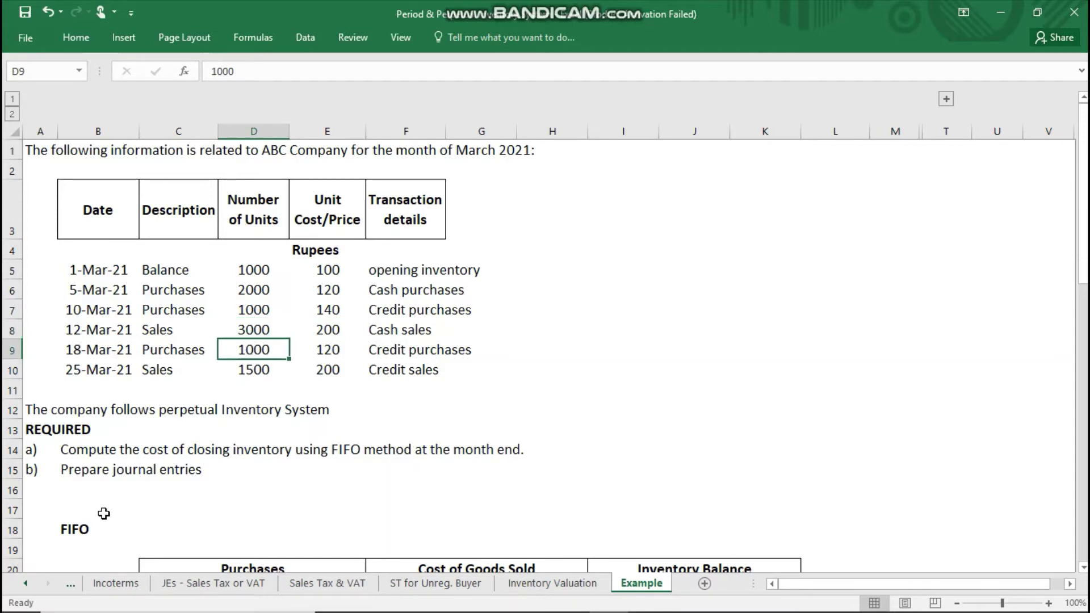
{"action": "key", "text": "Down"}
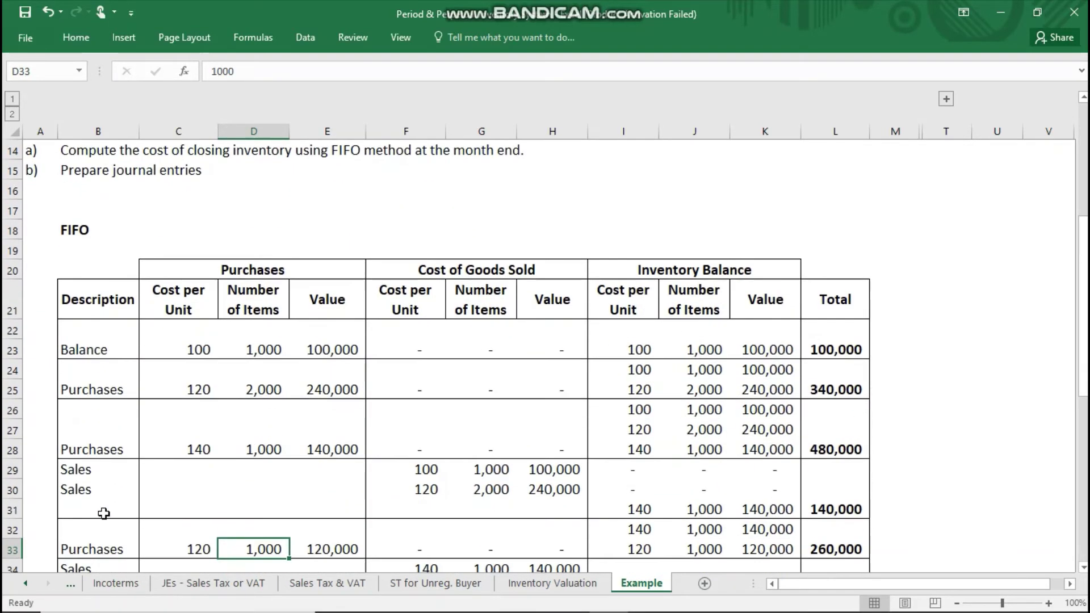
{"action": "left_click", "coordinate": [492, 476]}
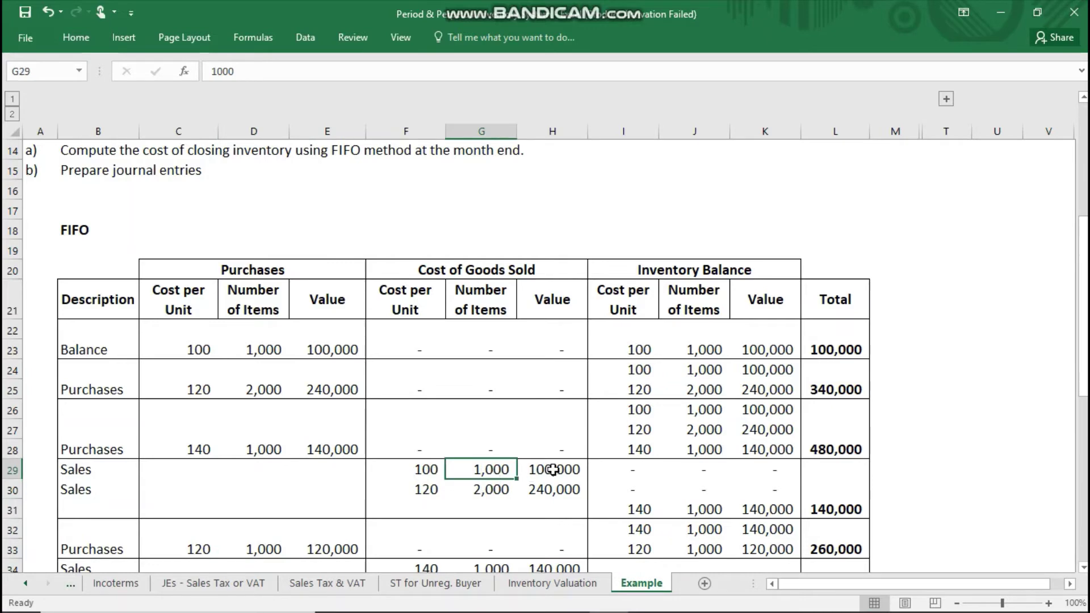
{"action": "left_click", "coordinate": [720, 410]}
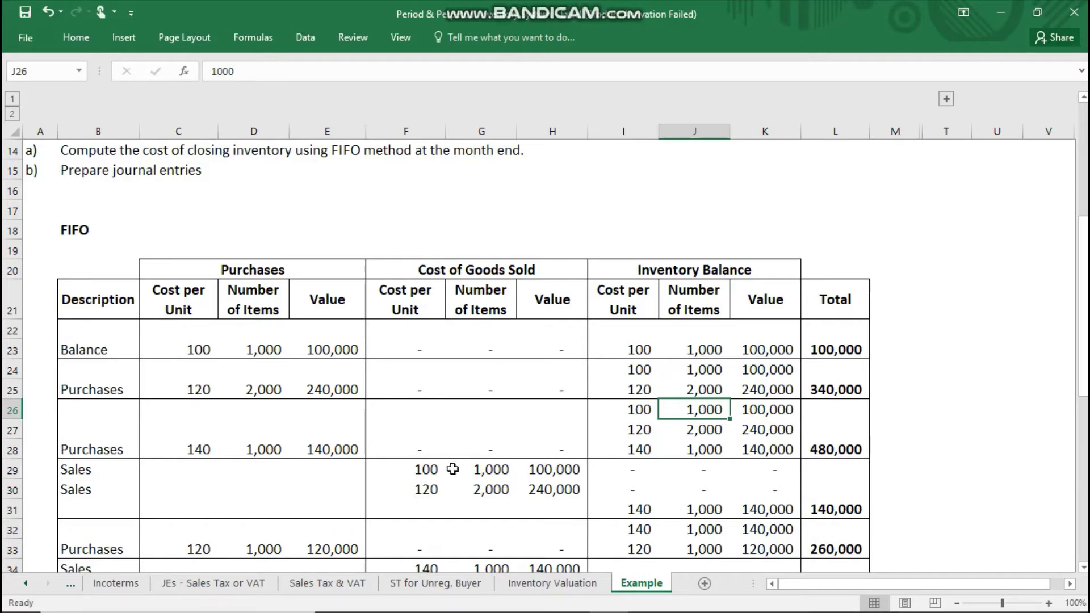
{"action": "left_click", "coordinate": [476, 469]}
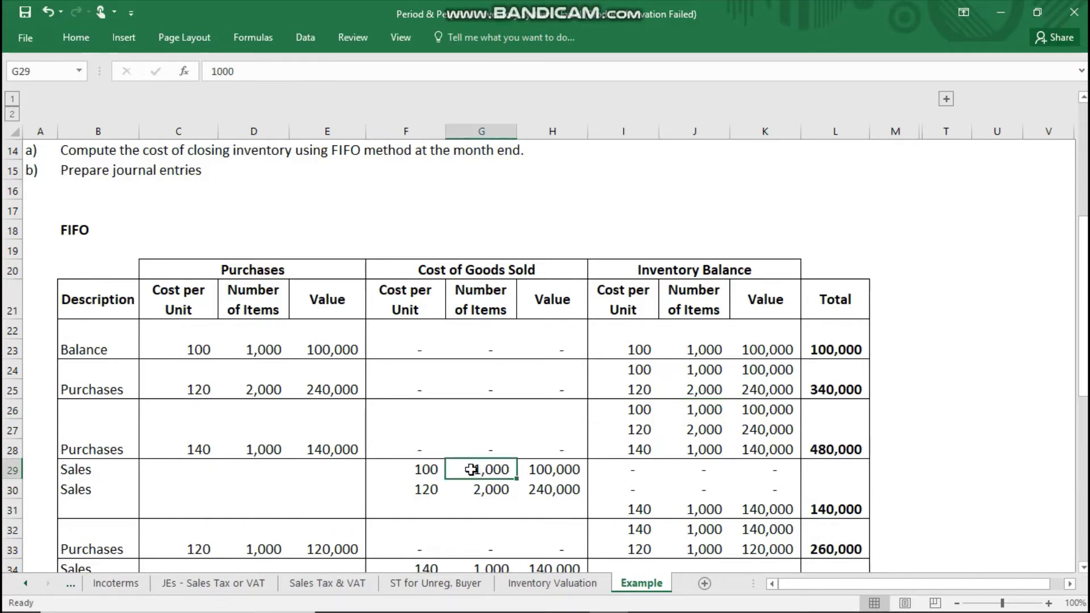
{"action": "left_click", "coordinate": [633, 409]}
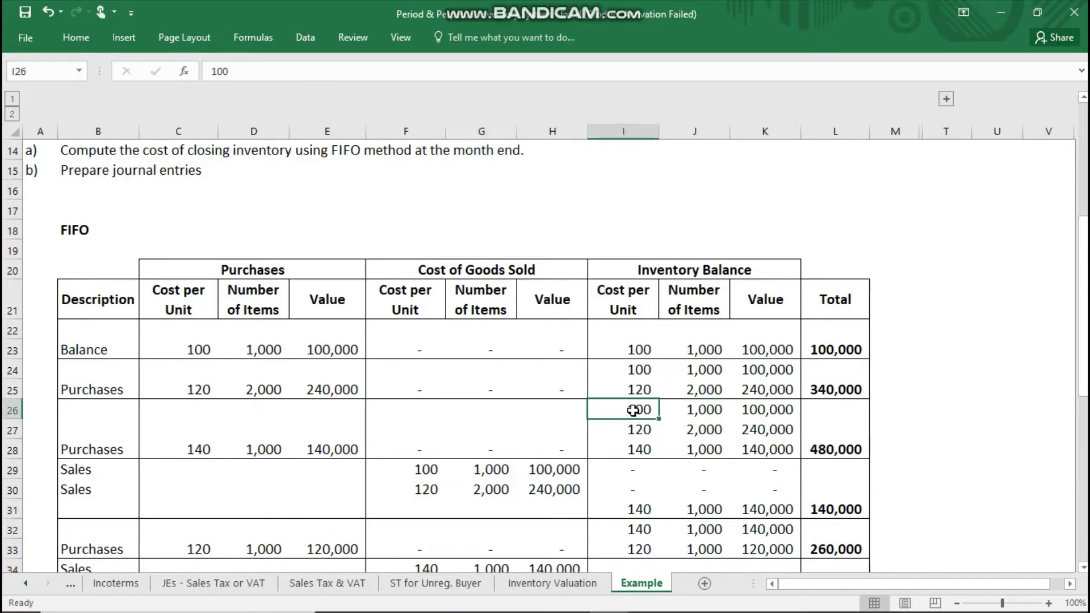
{"action": "left_click", "coordinate": [433, 467]}
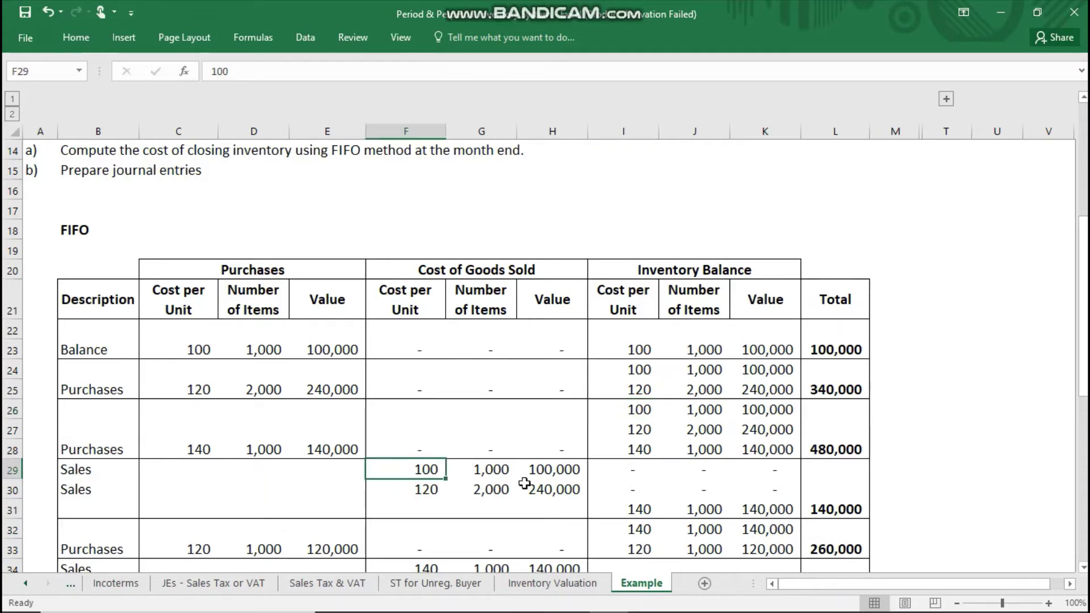
{"action": "left_click", "coordinate": [561, 470]}
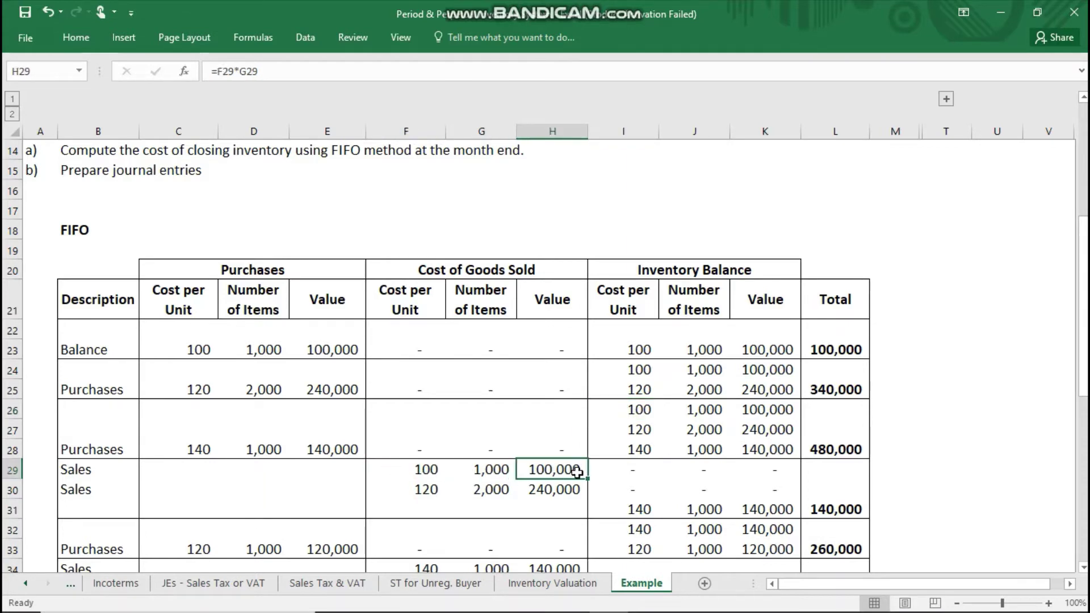
- Compare the second Sales row's Cost of Goods Sold cells with the row 27 inventory layer, and check the units sold across rows 29 and 30
{"action": "left_click", "coordinate": [437, 490]}
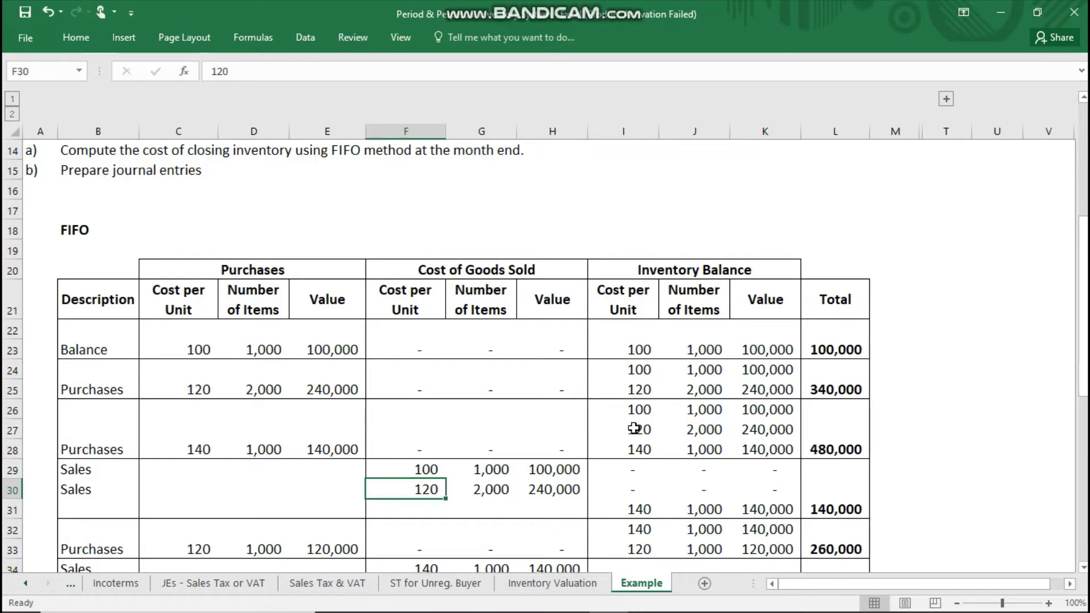
{"action": "left_click", "coordinate": [488, 492]}
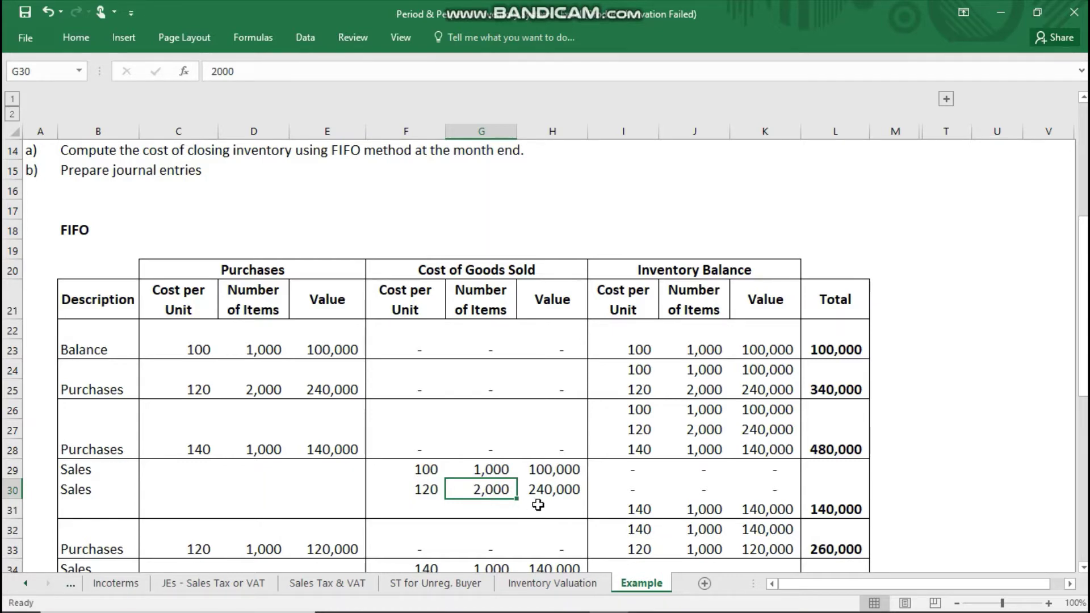
{"action": "left_click", "coordinate": [702, 435]}
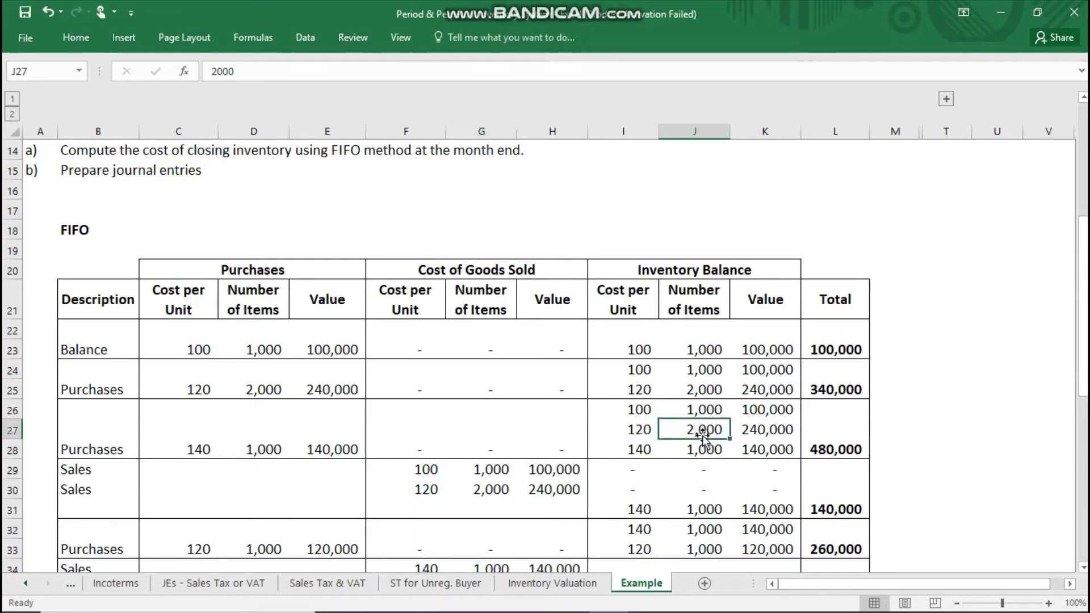
{"action": "left_click", "coordinate": [775, 429]}
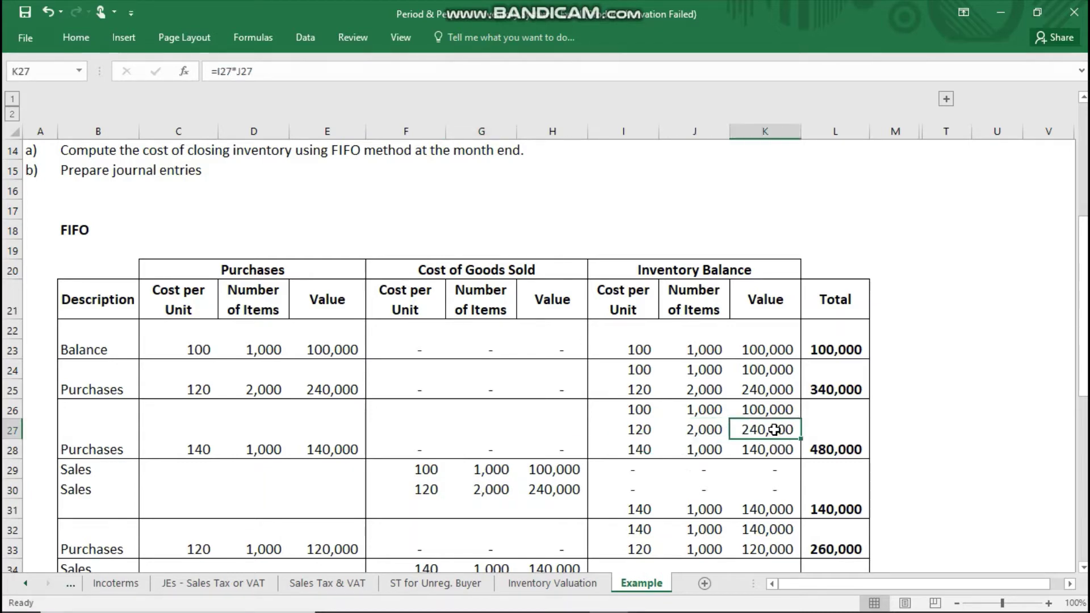
{"action": "left_click", "coordinate": [533, 491]}
{"action": "left_click_drag", "start_coordinate": [488, 472], "coordinate": [490, 486]}
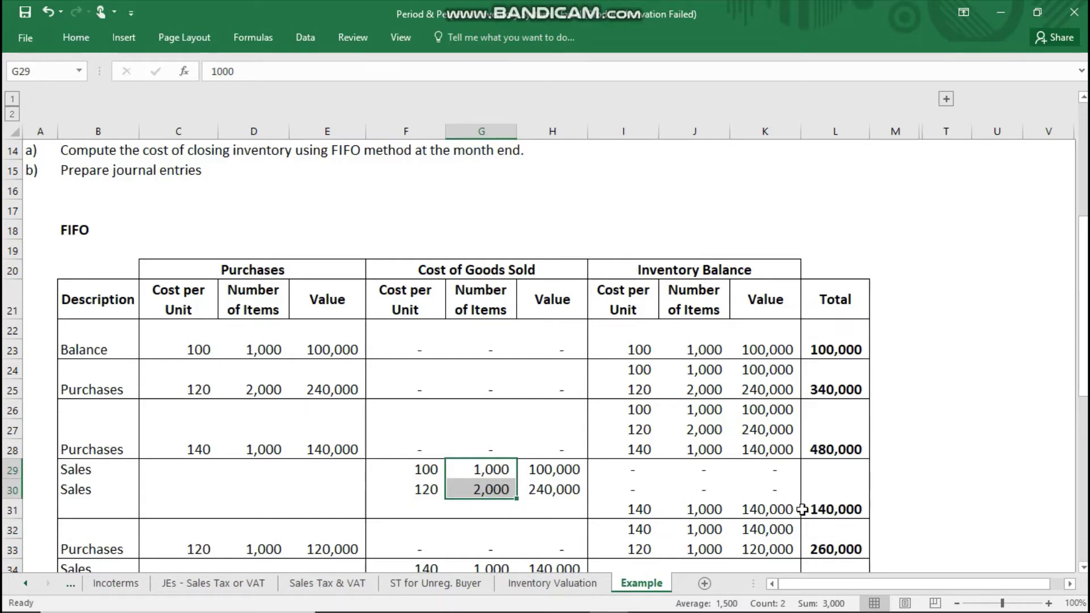
- Examine the remaining inventory layer in row 31 and the formulas behind its Value and Total cells
{"action": "left_click_drag", "start_coordinate": [627, 506], "coordinate": [749, 509]}
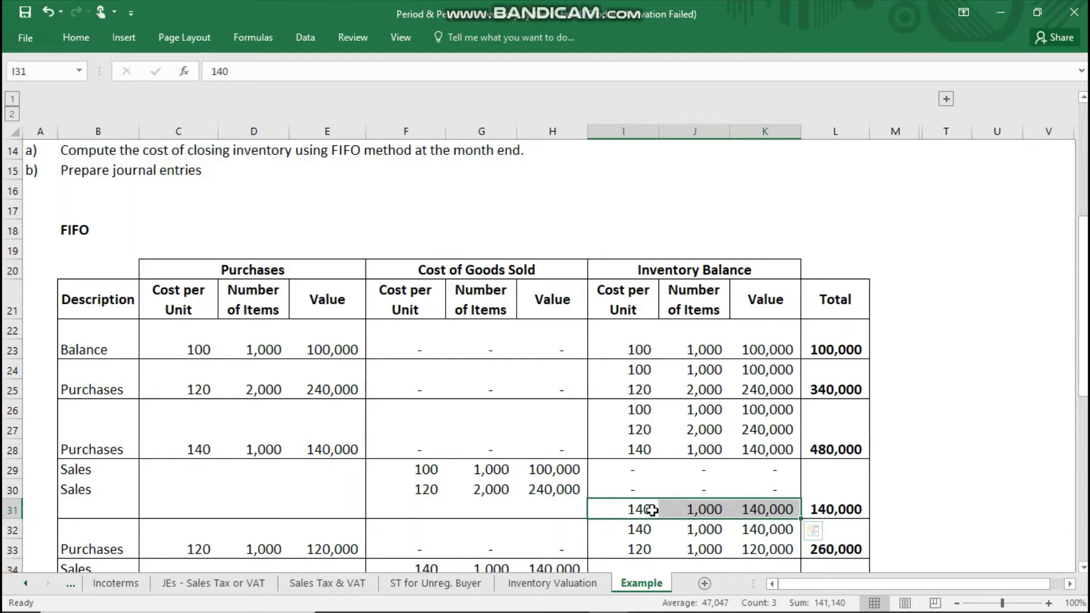
{"action": "left_click", "coordinate": [815, 510]}
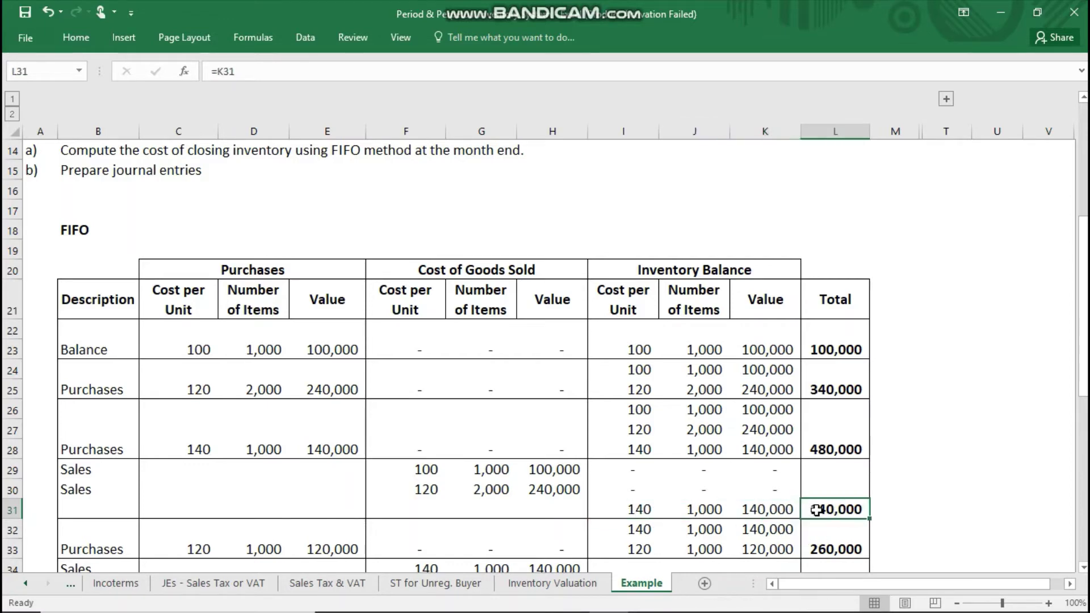
{"action": "left_click", "coordinate": [756, 501]}
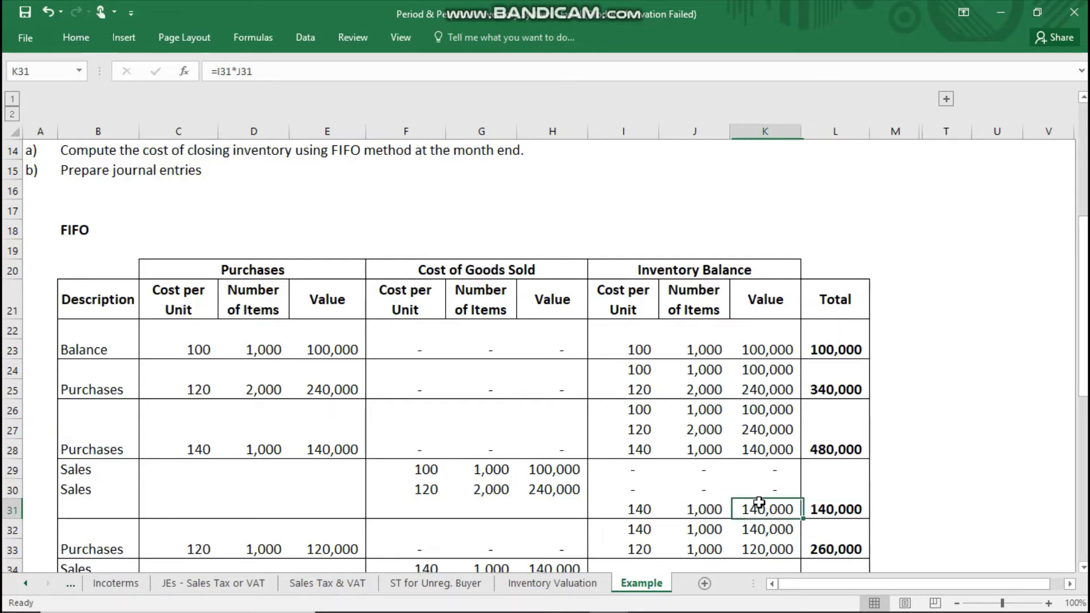
- Look up the 18-Mar-21 purchase in the transaction list and examine its number of units and unit cost
{"action": "left_click", "coordinate": [107, 502]}
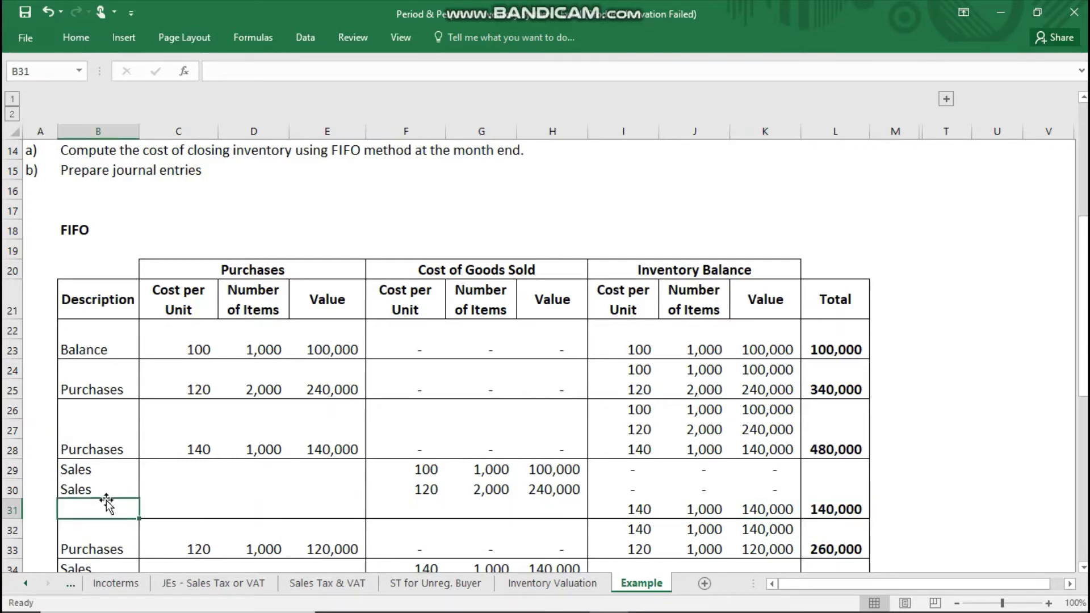
{"action": "key", "text": "Up"}
{"action": "key", "text": "Up"}
{"action": "key", "text": "Up"}
{"action": "key", "text": "Up"}
{"action": "key", "text": "Up"}
{"action": "key", "text": "Up"}
{"action": "key", "text": "Up"}
{"action": "key", "text": "Up"}
{"action": "key", "text": "Up"}
{"action": "key", "text": "Up"}
{"action": "key", "text": "Up"}
{"action": "key", "text": "Up"}
{"action": "key", "text": "Up"}
{"action": "key", "text": "Up"}
{"action": "key", "text": "Up"}
{"action": "key", "text": "Up"}
{"action": "key", "text": "Up"}
{"action": "key", "text": "Up"}
{"action": "key", "text": "Up"}
{"action": "key", "text": "Up"}
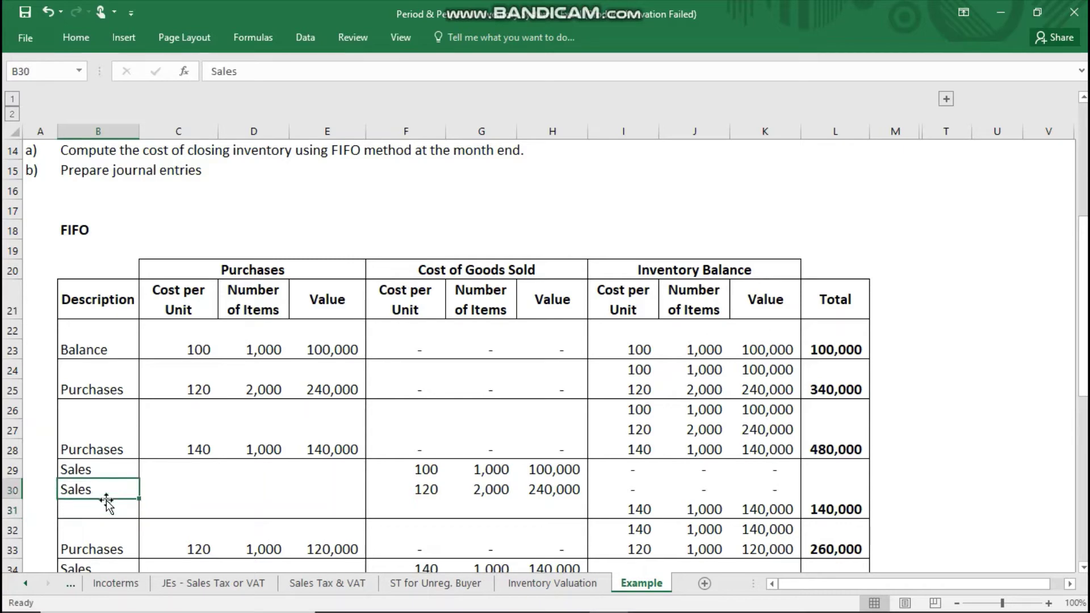
{"action": "key", "text": "Down"}
{"action": "key", "text": "Down"}
{"action": "key", "text": "Down"}
{"action": "key", "text": "Down"}
{"action": "key", "text": "Down"}
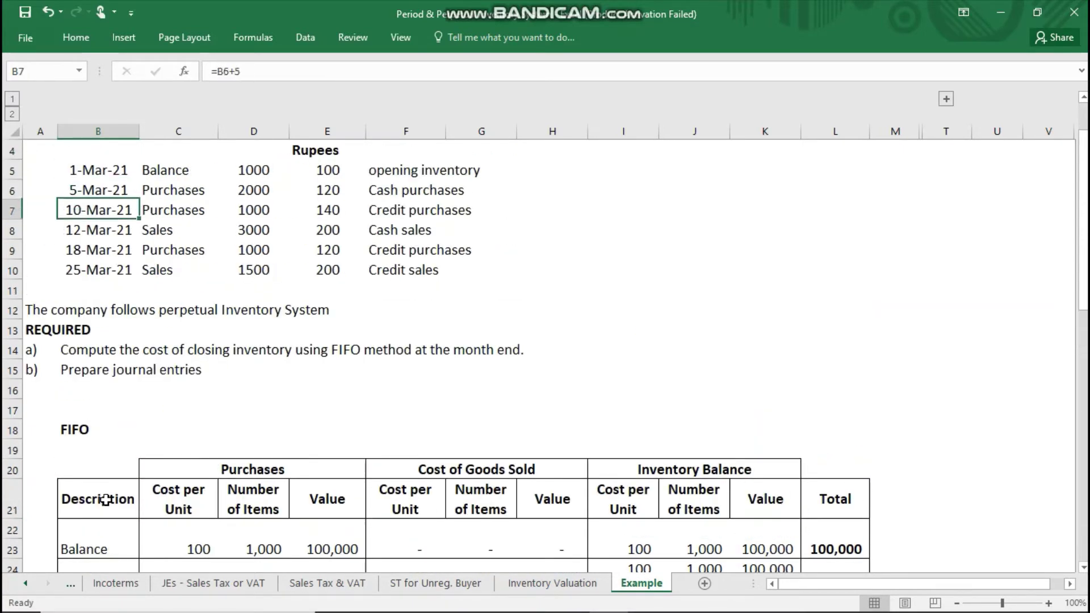
{"action": "key", "text": "Right"}
{"action": "key", "text": "Right"}
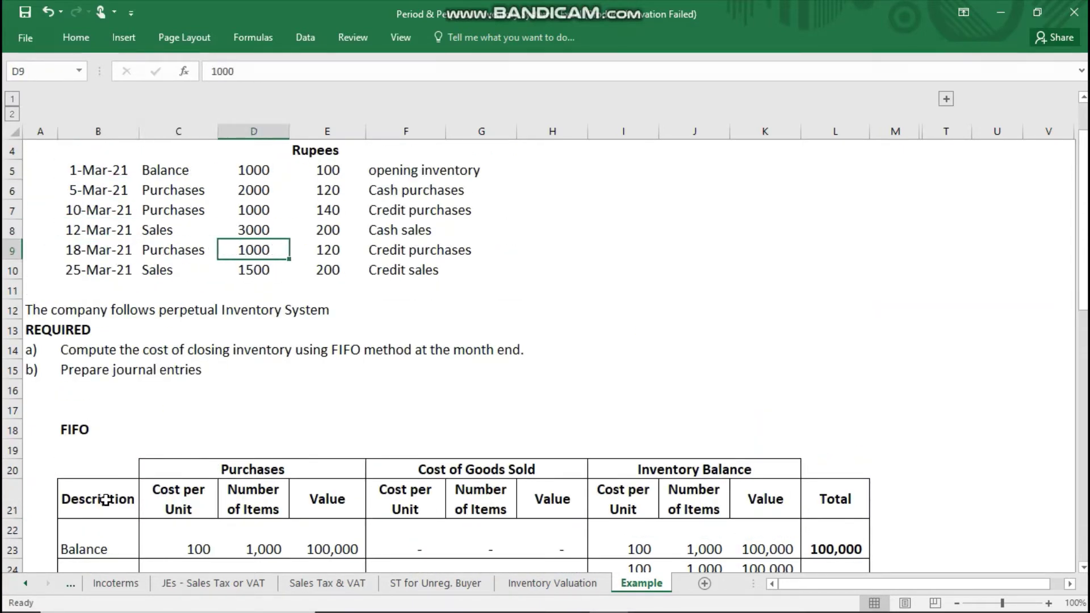
{"action": "key", "text": "Up"}
{"action": "key", "text": "Up"}
{"action": "key", "text": "Up"}
{"action": "key", "text": "Up"}
{"action": "key", "text": "Up"}
{"action": "key", "text": "Up"}
{"action": "key", "text": "Up"}
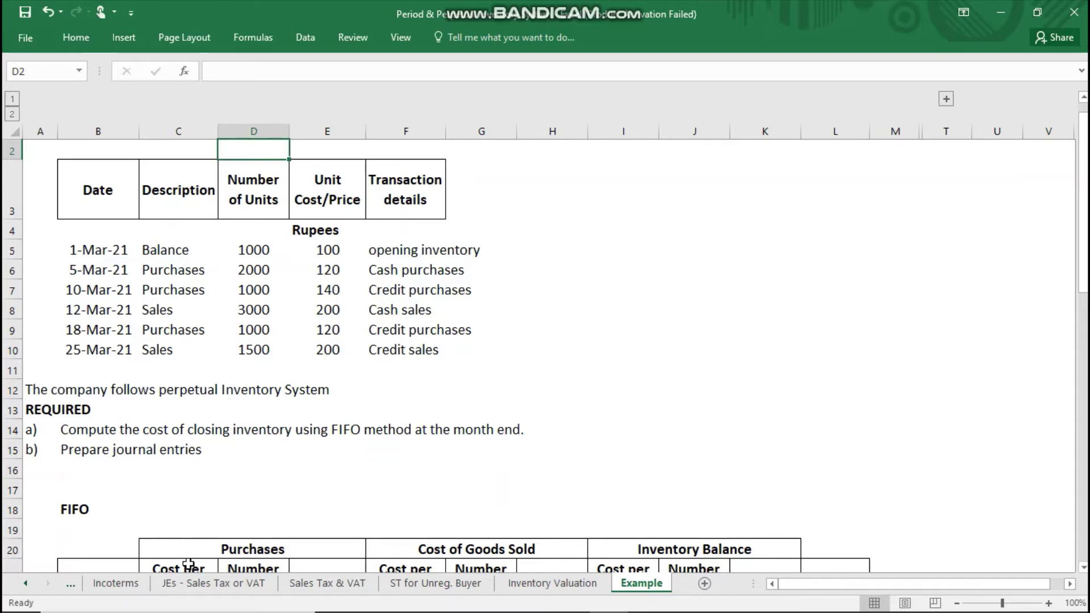
{"action": "left_click", "coordinate": [326, 333]}
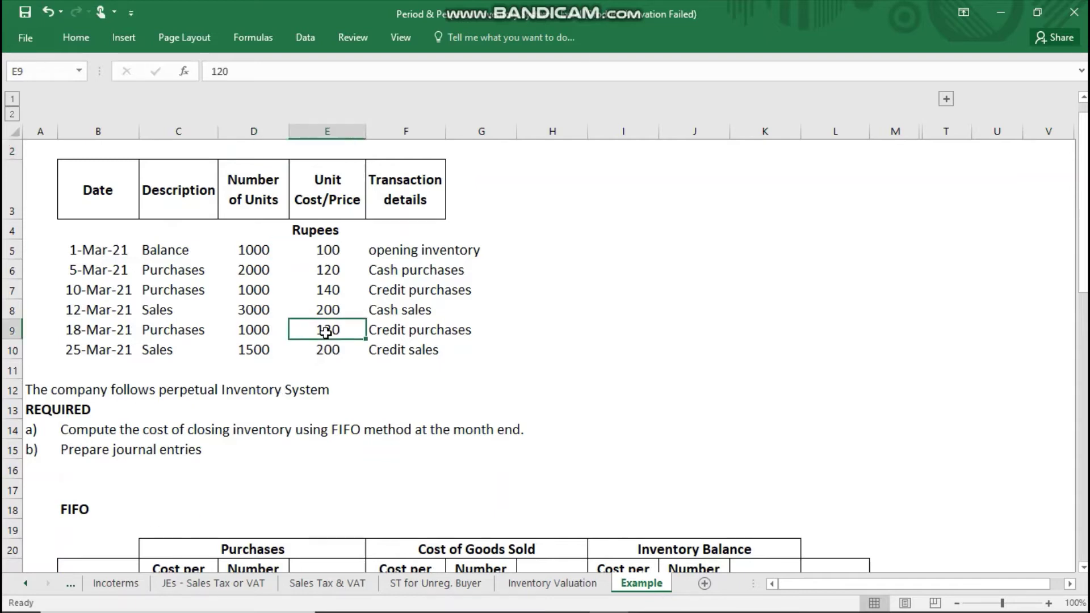
- Return to the FIFO table and examine the carried-forward layer's unit cost, number of items and value in row 32's Inventory Balance
{"action": "key", "text": "Down"}
{"action": "key", "text": "ctrl+Down"}
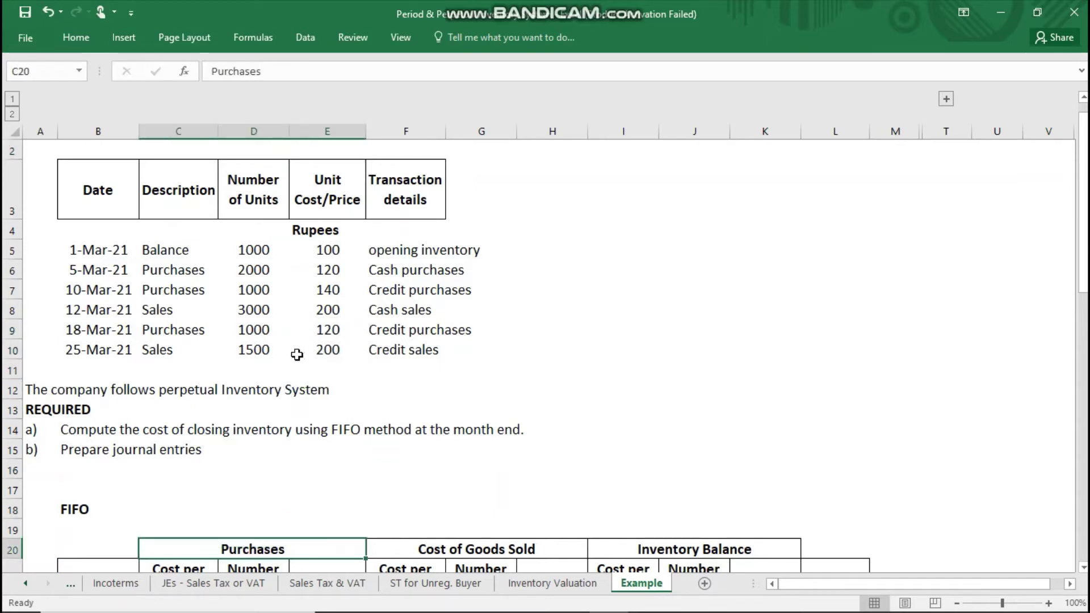
{"action": "key", "text": "Down"}
{"action": "key", "text": "Down"}
{"action": "key", "text": "Down"}
{"action": "key", "text": "Down"}
{"action": "key", "text": "Down"}
{"action": "key", "text": "Down"}
{"action": "key", "text": "Down"}
{"action": "key", "text": "Down"}
{"action": "key", "text": "Down"}
{"action": "key", "text": "Down"}
{"action": "key", "text": "Down"}
{"action": "key", "text": "Down"}
{"action": "key", "text": "Down"}
{"action": "key", "text": "Down"}
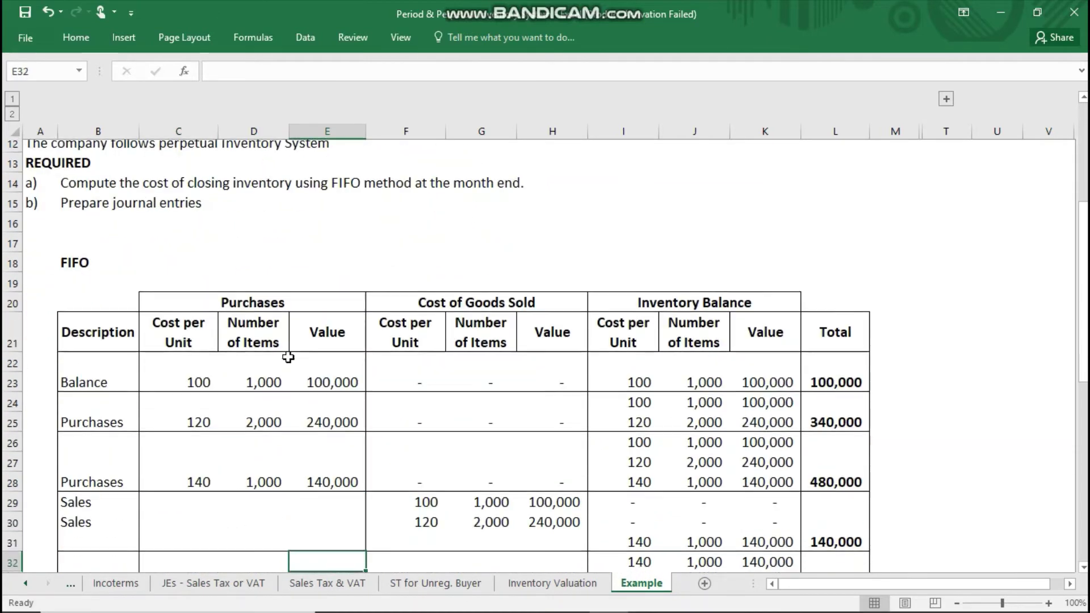
{"action": "key", "text": "Down"}
{"action": "key", "text": "Up"}
{"action": "key", "text": "Up"}
{"action": "key", "text": "Up"}
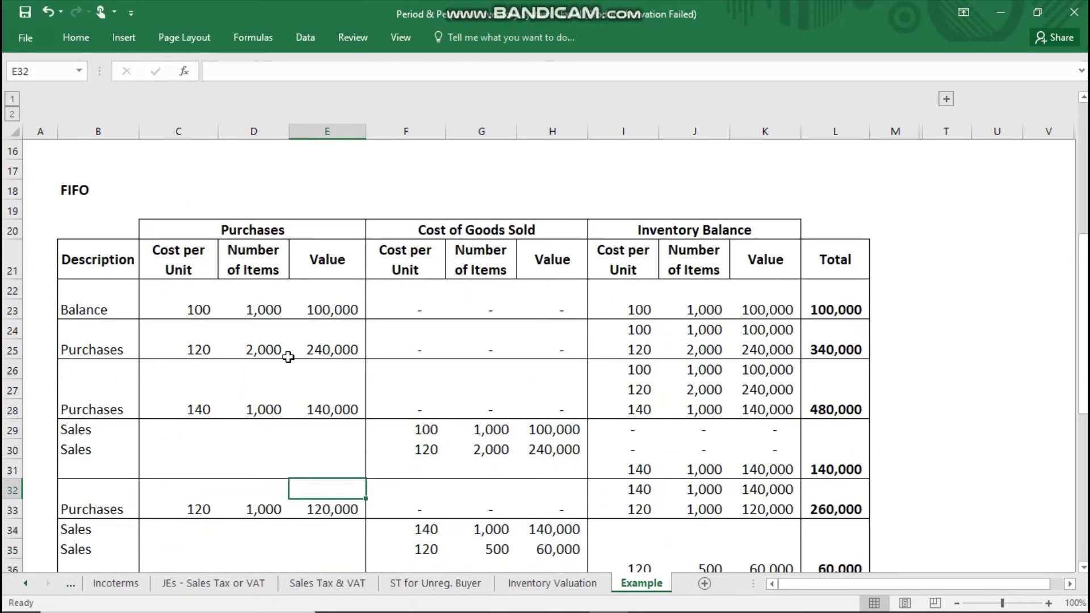
{"action": "key", "text": "Right"}
{"action": "key", "text": "Right"}
{"action": "key", "text": "Right"}
{"action": "key", "text": "Right"}
{"action": "key", "text": "Right"}
{"action": "key", "text": "Right"}
{"action": "key", "text": "Right"}
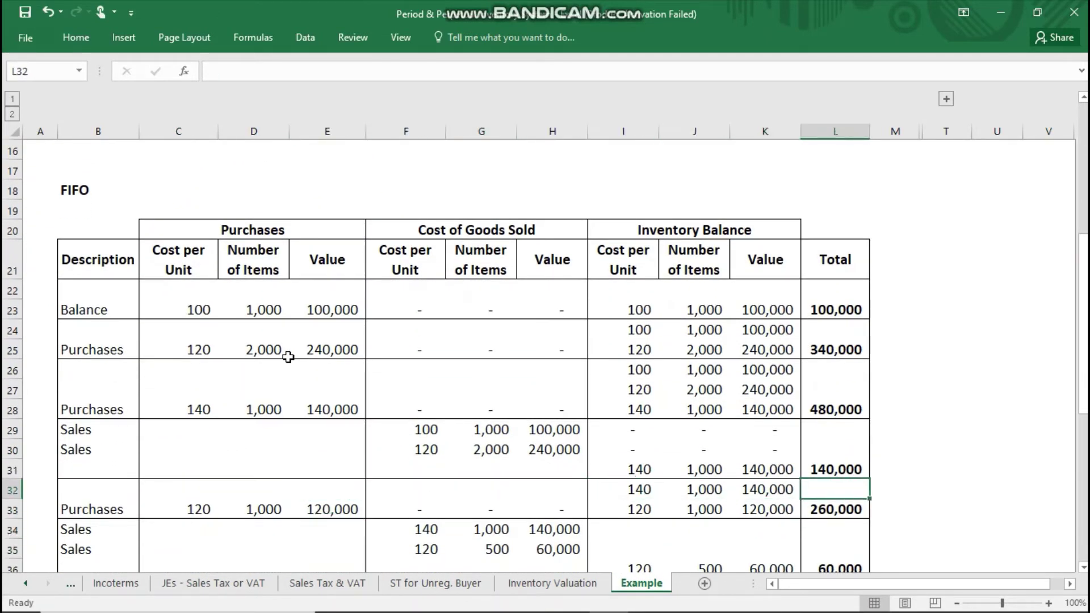
{"action": "key", "text": "Left"}
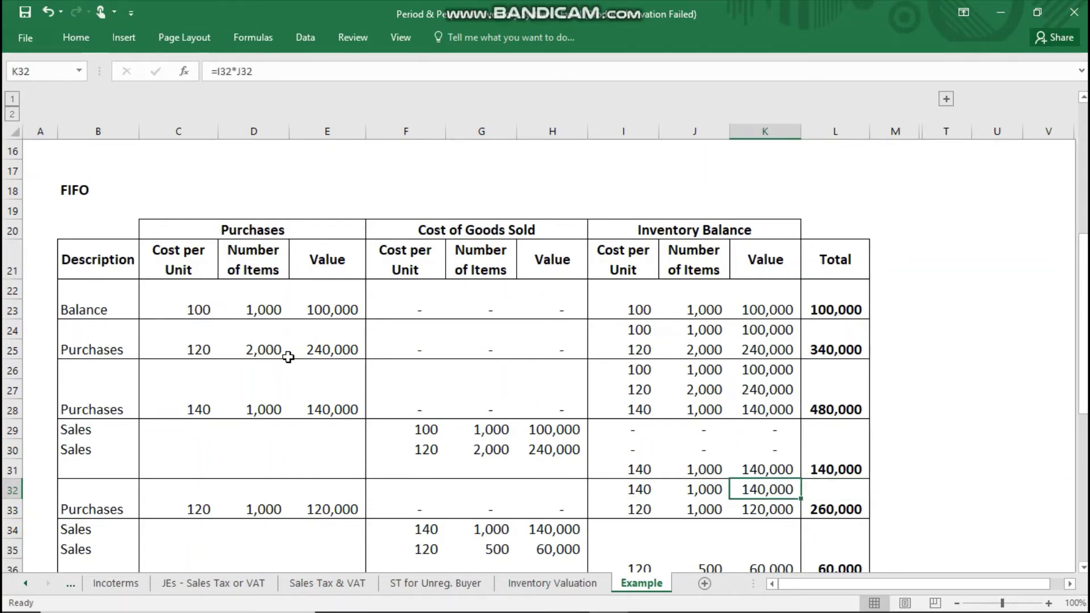
{"action": "key", "text": "Left"}
{"action": "key", "text": "Left"}
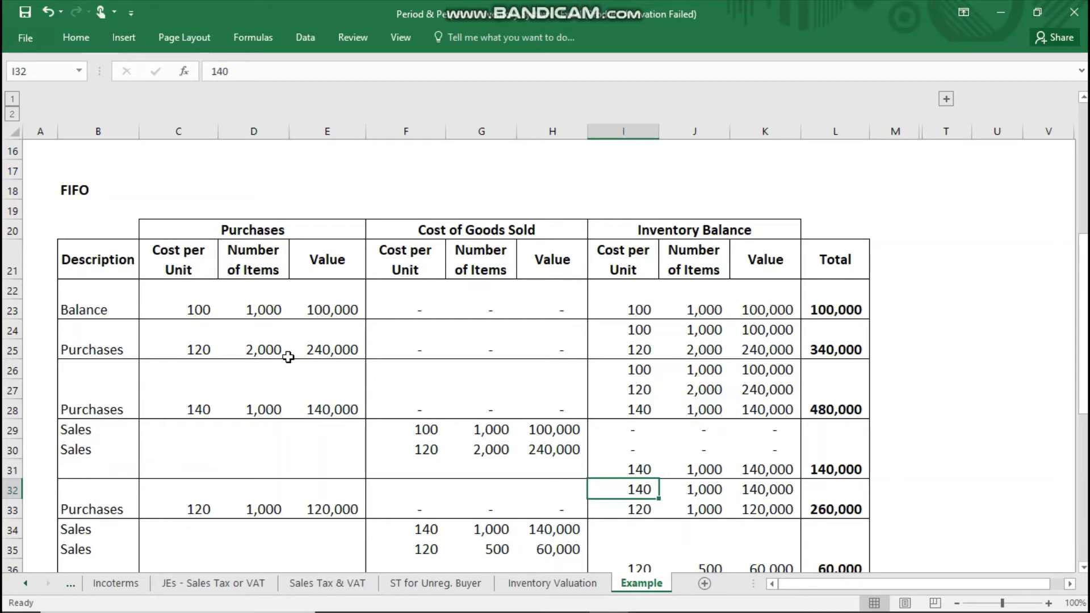
{"action": "key", "text": "Right"}
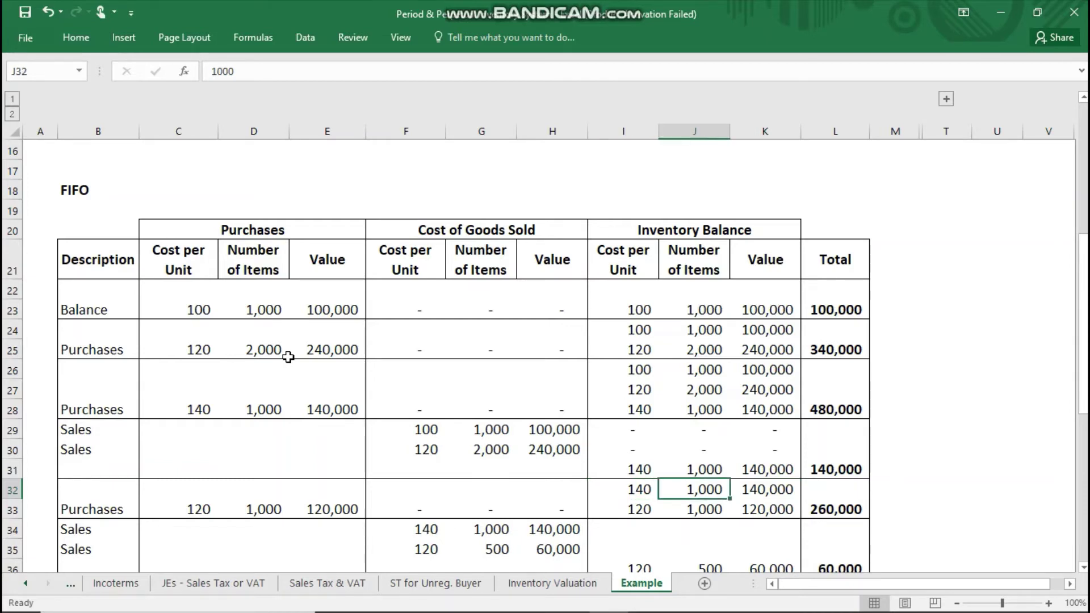
{"action": "key", "text": "Right"}
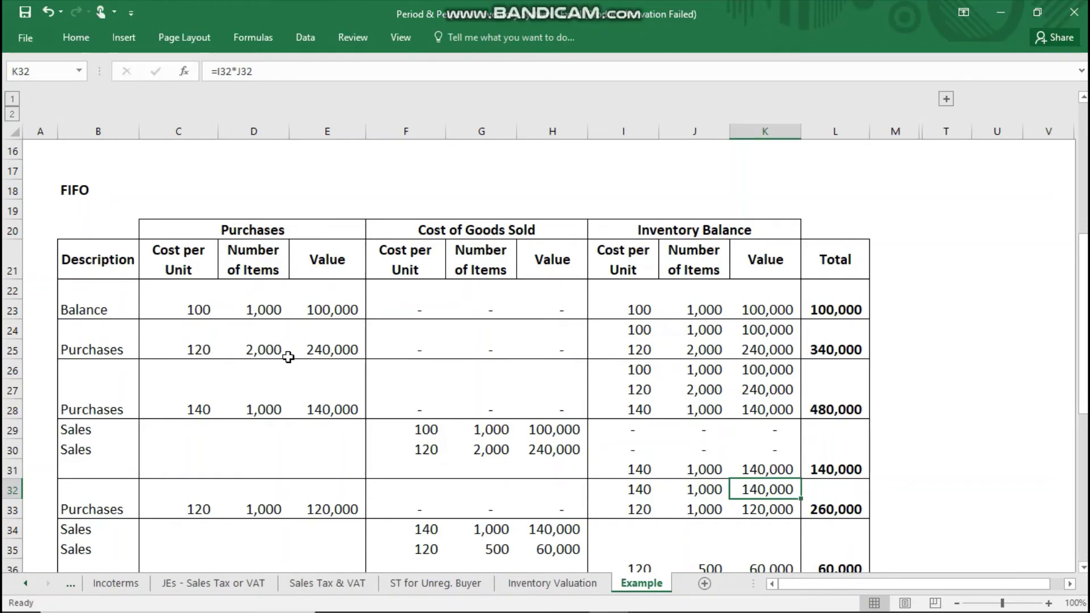
- Compare the new inventory layer in row 33 with the Purchases cells for number of items and cost per unit in that row
{"action": "key", "text": "Down"}
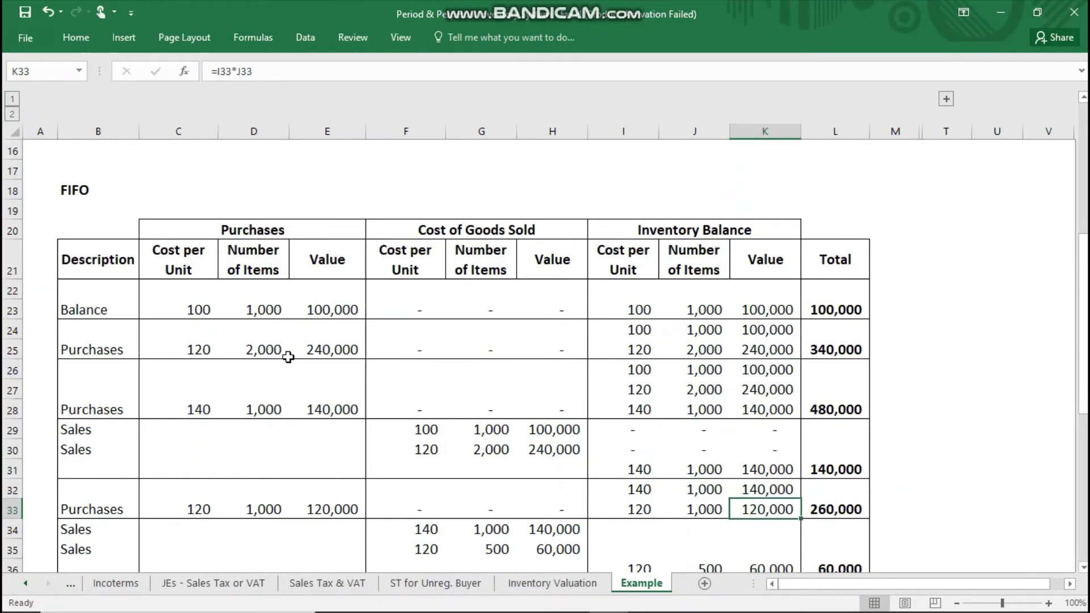
{"action": "key", "text": "Left"}
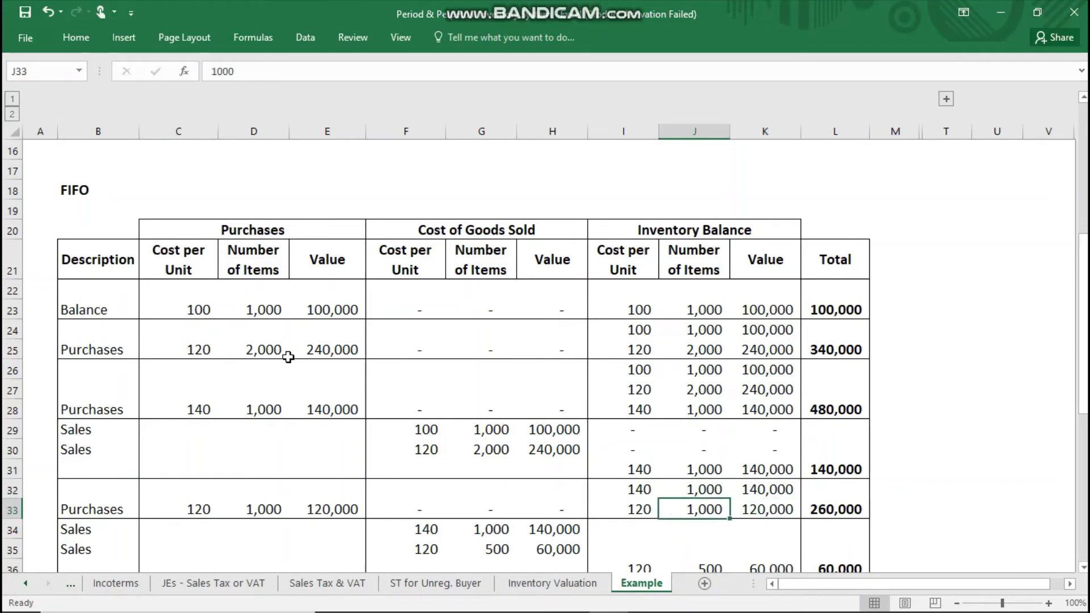
{"action": "key", "text": "Left"}
{"action": "key", "text": "Left"}
{"action": "key", "text": "Left"}
{"action": "key", "text": "Left"}
{"action": "key", "text": "Left"}
{"action": "key", "text": "Left"}
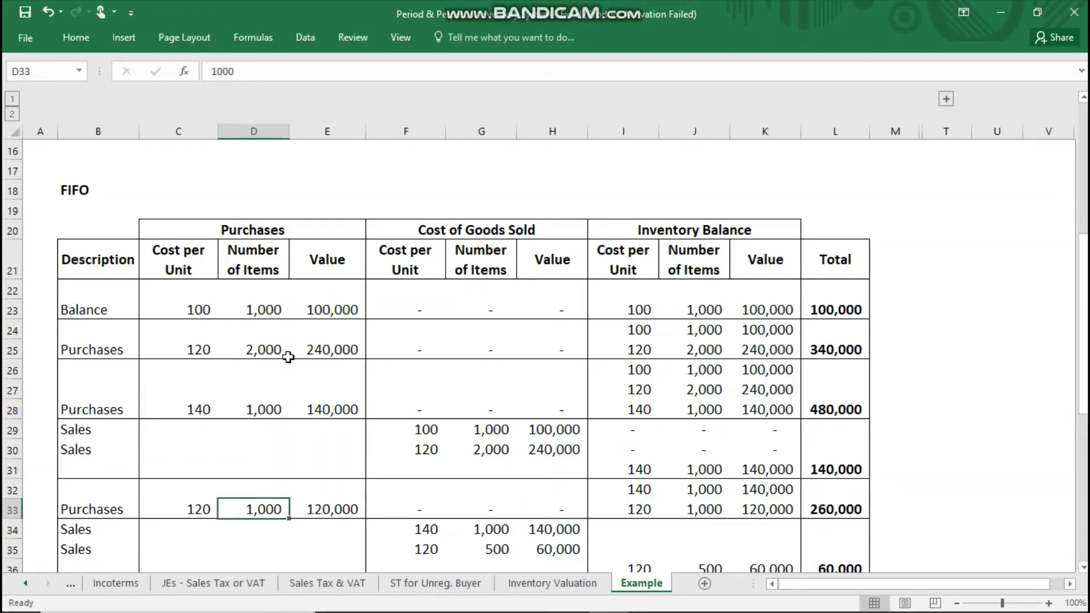
{"action": "key", "text": "Left"}
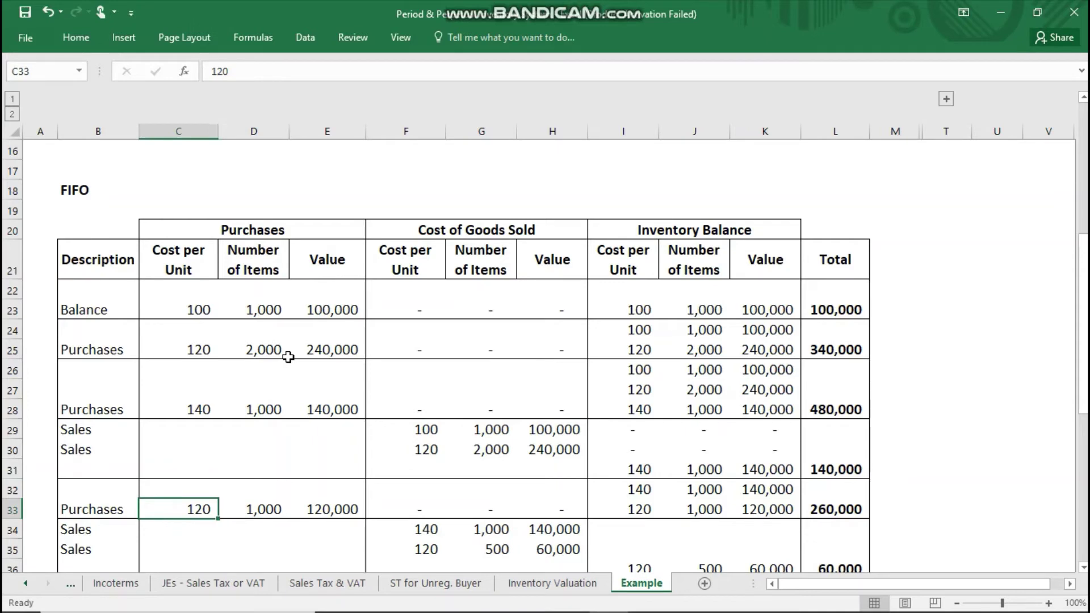
- Check the Total formula in row 33 that adds the two inventory layers' values
{"action": "key", "text": "Right"}
{"action": "key", "text": "Right"}
{"action": "key", "text": "Right"}
{"action": "key", "text": "Right"}
{"action": "key", "text": "Right"}
{"action": "key", "text": "Right"}
{"action": "key", "text": "Right"}
{"action": "key", "text": "Right"}
{"action": "key", "text": "Right"}
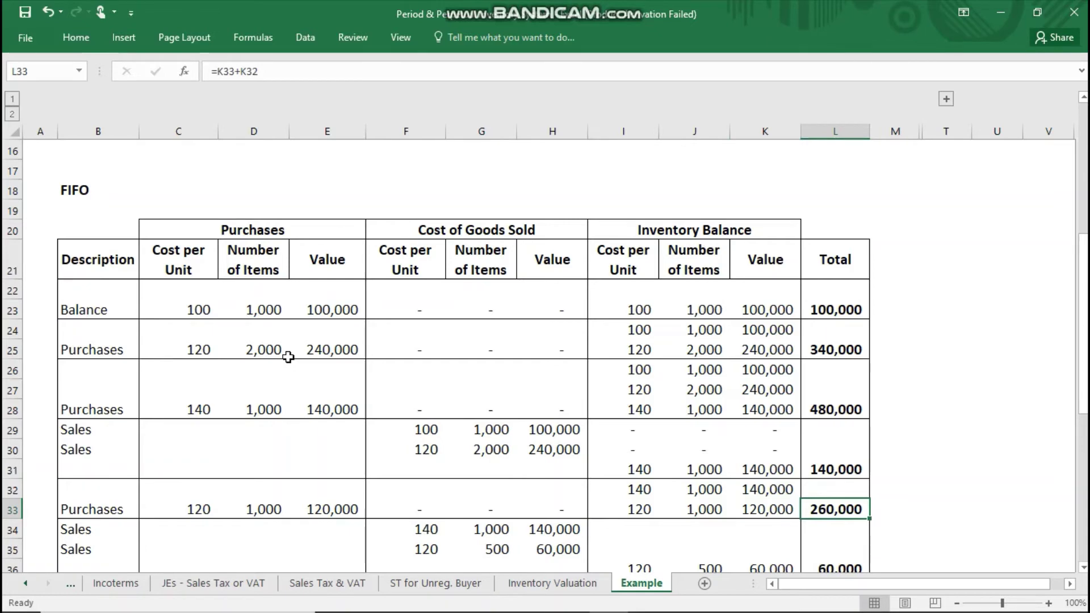
{"action": "key", "text": "Down"}
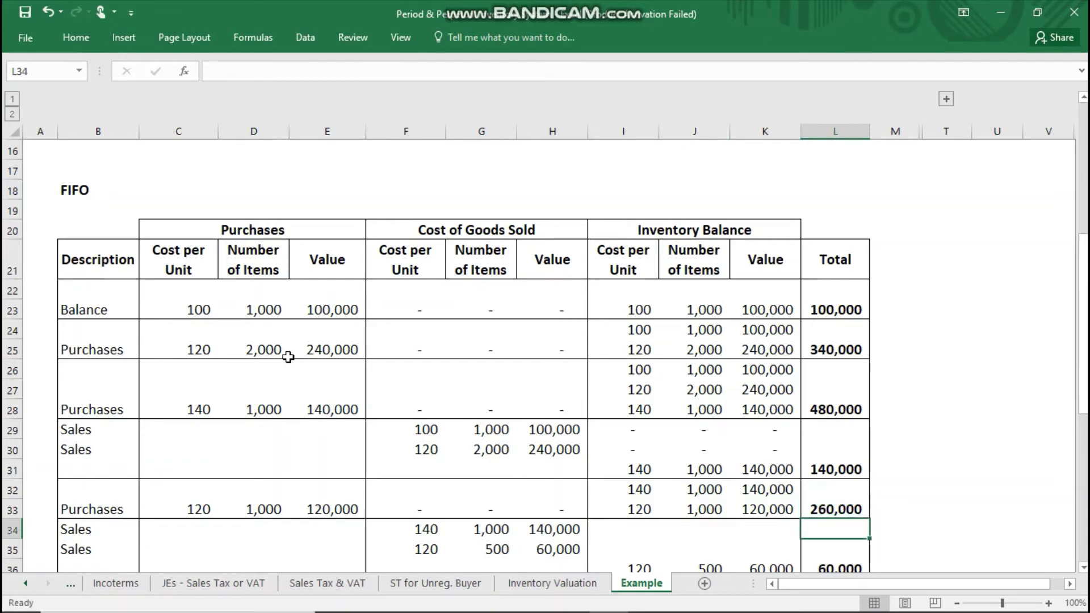
{"action": "key", "text": "Up"}
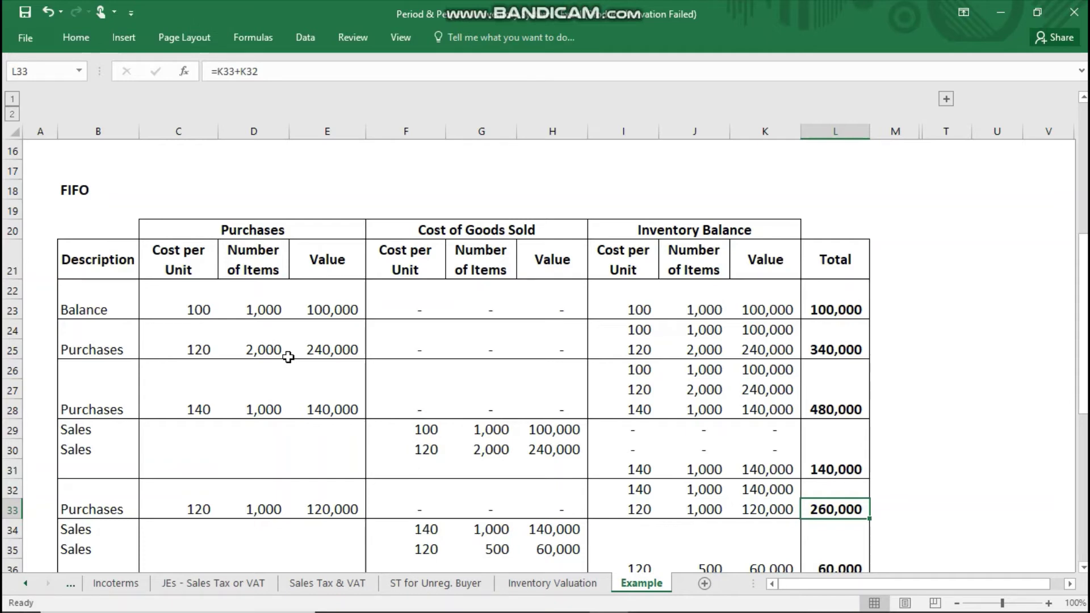
- Look up the 25-Mar-21 sale in the transaction list and examine its number of units and unit price
{"action": "key", "text": "Down"}
{"action": "key", "text": "Down"}
{"action": "key", "text": "Down"}
{"action": "key", "text": "Down"}
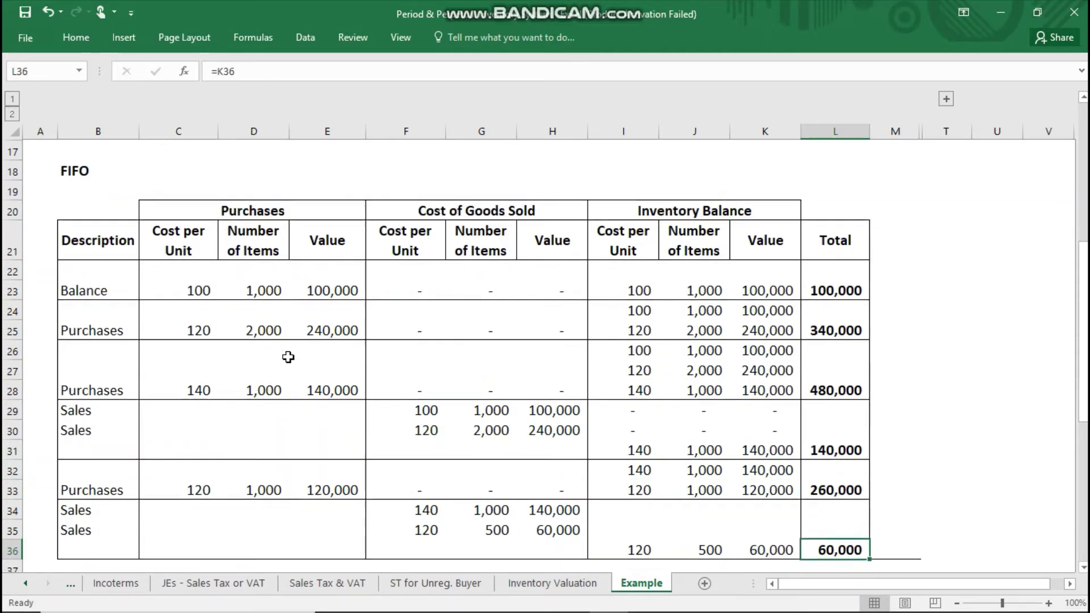
{"action": "key", "text": "Up"}
{"action": "key", "text": "Up"}
{"action": "key", "text": "Up"}
{"action": "key", "text": "Up"}
{"action": "key", "text": "Up"}
{"action": "key", "text": "Up"}
{"action": "key", "text": "Up"}
{"action": "key", "text": "Up"}
{"action": "key", "text": "Up"}
{"action": "key", "text": "Up"}
{"action": "key", "text": "Up"}
{"action": "key", "text": "Up"}
{"action": "key", "text": "Up"}
{"action": "key", "text": "Up"}
{"action": "key", "text": "Up"}
{"action": "key", "text": "Up"}
{"action": "key", "text": "Up"}
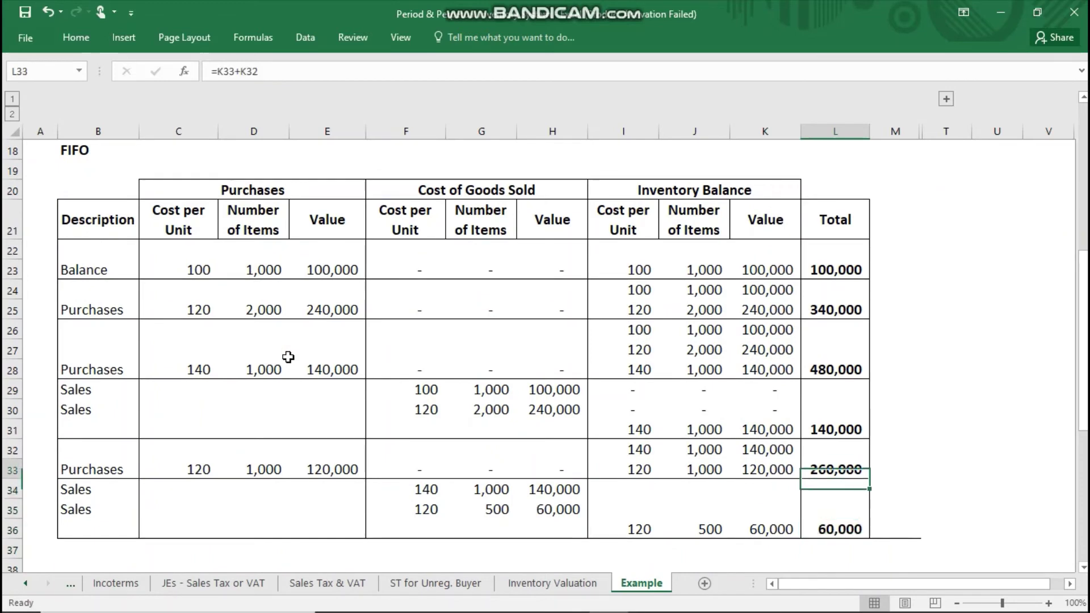
{"action": "key", "text": "Up"}
{"action": "key", "text": "Up"}
{"action": "key", "text": "Up"}
{"action": "key", "text": "Up"}
{"action": "key", "text": "Up"}
{"action": "key", "text": "Up"}
{"action": "key", "text": "Up"}
{"action": "key", "text": "Up"}
{"action": "key", "text": "Up"}
{"action": "key", "text": "Up"}
{"action": "key", "text": "Up"}
{"action": "key", "text": "Up"}
{"action": "key", "text": "Up"}
{"action": "key", "text": "Up"}
{"action": "key", "text": "Up"}
{"action": "key", "text": "Up"}
{"action": "key", "text": "Up"}
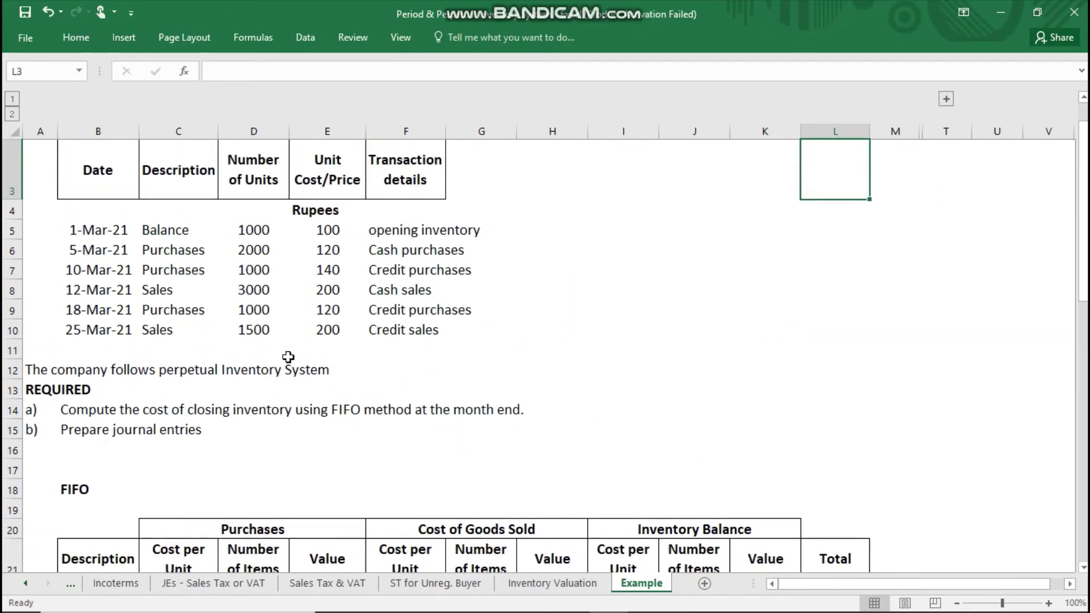
{"action": "left_click", "coordinate": [258, 329]}
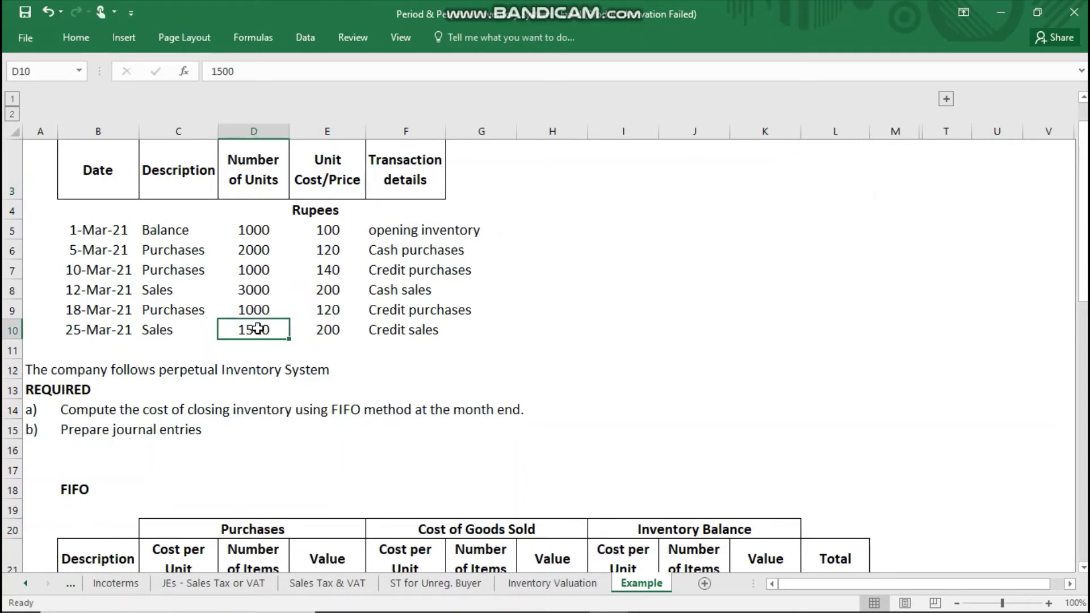
{"action": "left_click", "coordinate": [344, 331]}
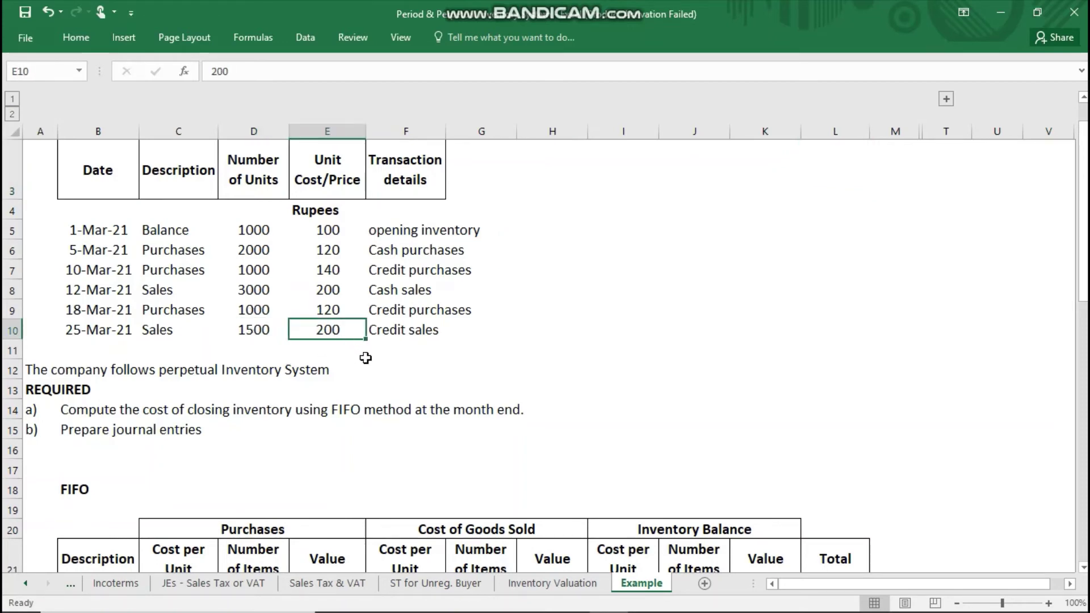
- Return to the FIFO table and compare row 34's Cost of Goods Sold items and unit cost with the older inventory layer in row 32
{"action": "key", "text": "Down"}
{"action": "key", "text": "Down"}
{"action": "key", "text": "Down"}
{"action": "key", "text": "Down"}
{"action": "key", "text": "Down"}
{"action": "key", "text": "Down"}
{"action": "key", "text": "Down"}
{"action": "key", "text": "Down"}
{"action": "key", "text": "Down"}
{"action": "key", "text": "Down"}
{"action": "key", "text": "Down"}
{"action": "key", "text": "Down"}
{"action": "key", "text": "Down"}
{"action": "key", "text": "Down"}
{"action": "key", "text": "Down"}
{"action": "key", "text": "Down"}
{"action": "key", "text": "Down"}
{"action": "key", "text": "Down"}
{"action": "key", "text": "Down"}
{"action": "key", "text": "Down"}
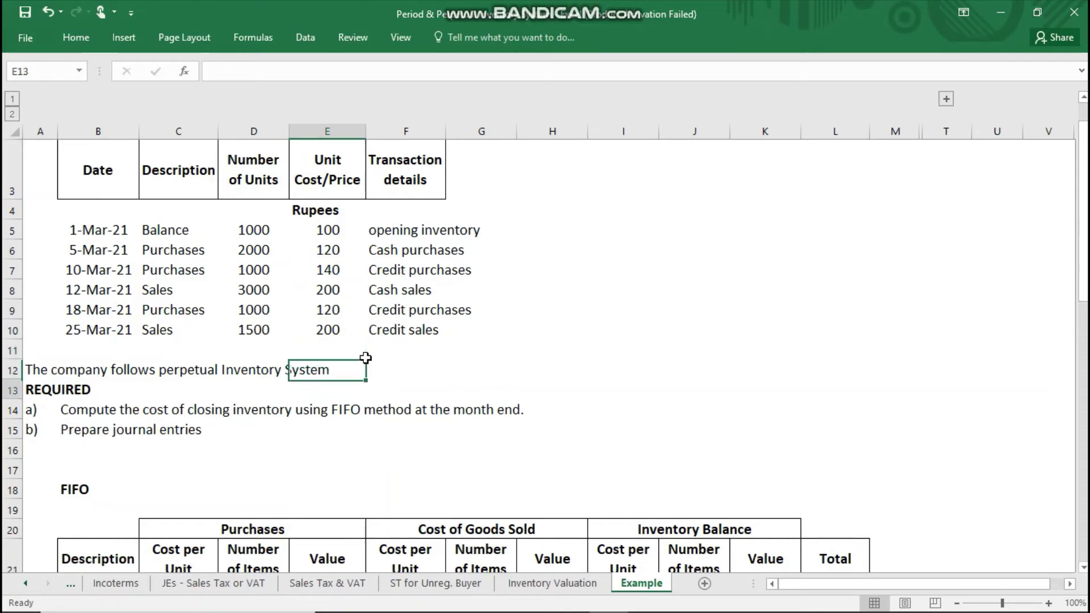
{"action": "key", "text": "Down"}
{"action": "key", "text": "Down"}
{"action": "key", "text": "Down"}
{"action": "key", "text": "Down"}
{"action": "key", "text": "Down"}
{"action": "key", "text": "Down"}
{"action": "key", "text": "Down"}
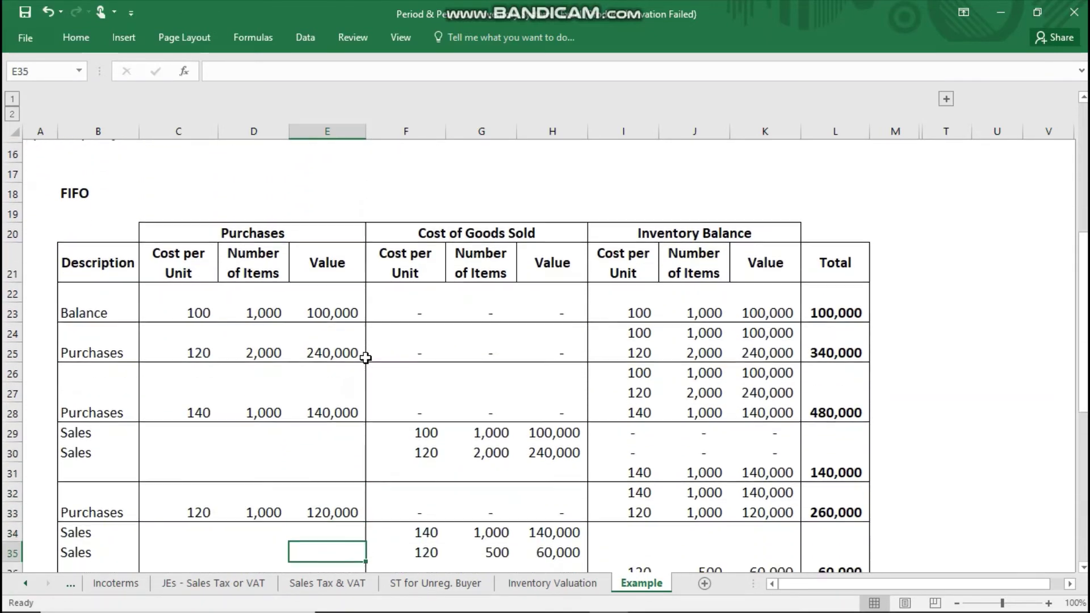
{"action": "key", "text": "Up"}
{"action": "key", "text": "Up"}
{"action": "key", "text": "Up"}
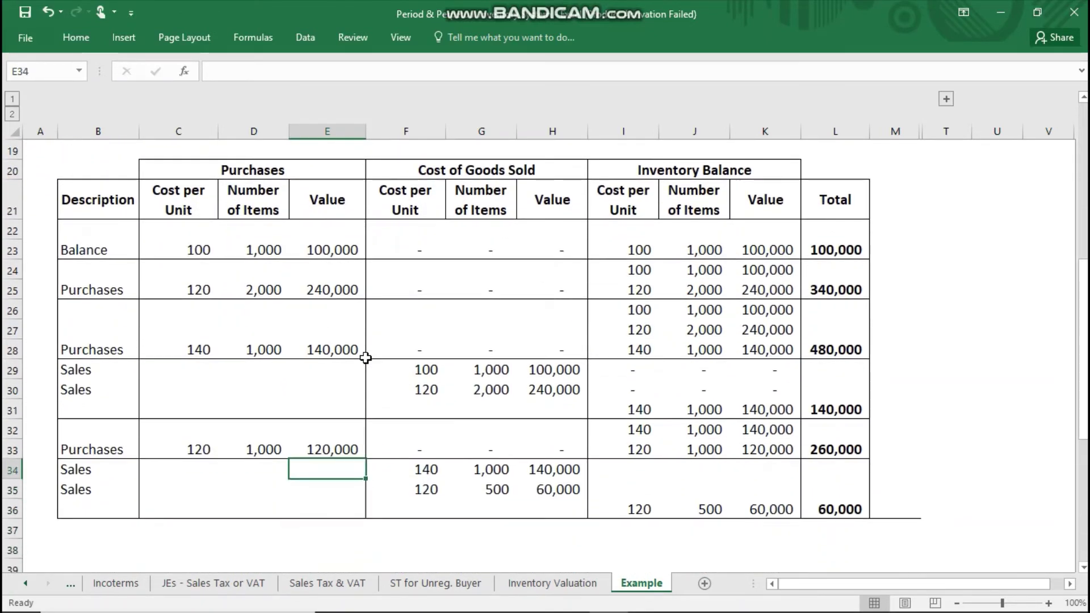
{"action": "key", "text": "Right"}
{"action": "key", "text": "Right"}
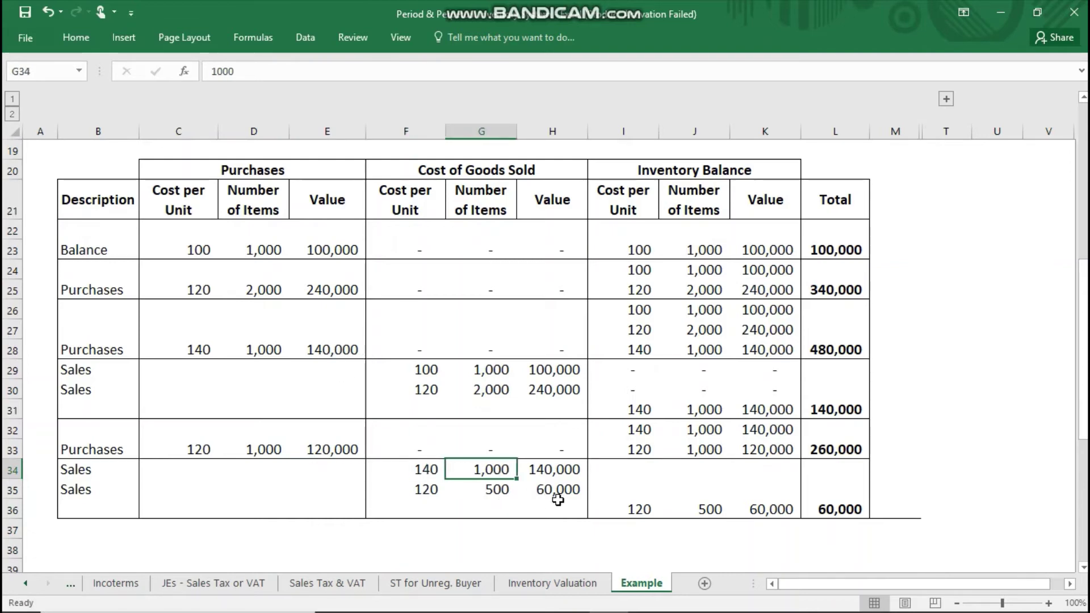
{"action": "left_click", "coordinate": [704, 431]}
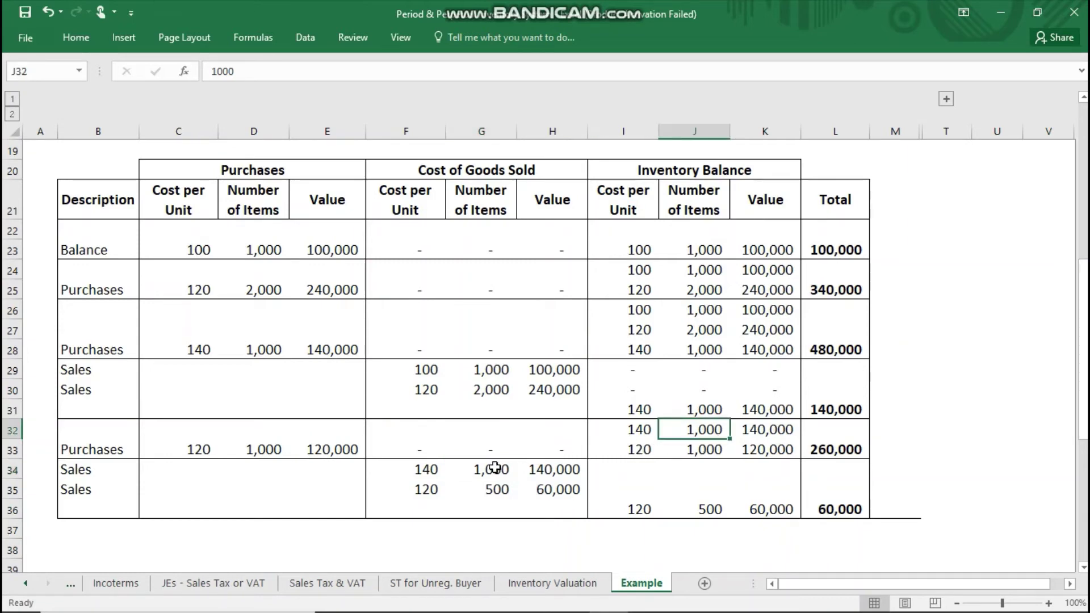
{"action": "left_click", "coordinate": [534, 470]}
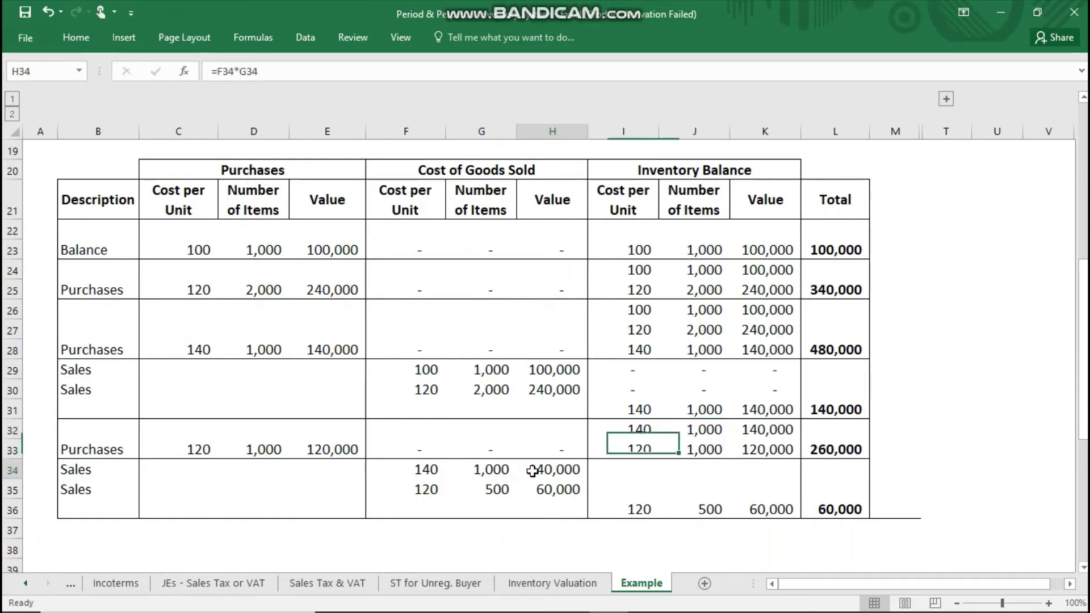
{"action": "left_click", "coordinate": [503, 469]}
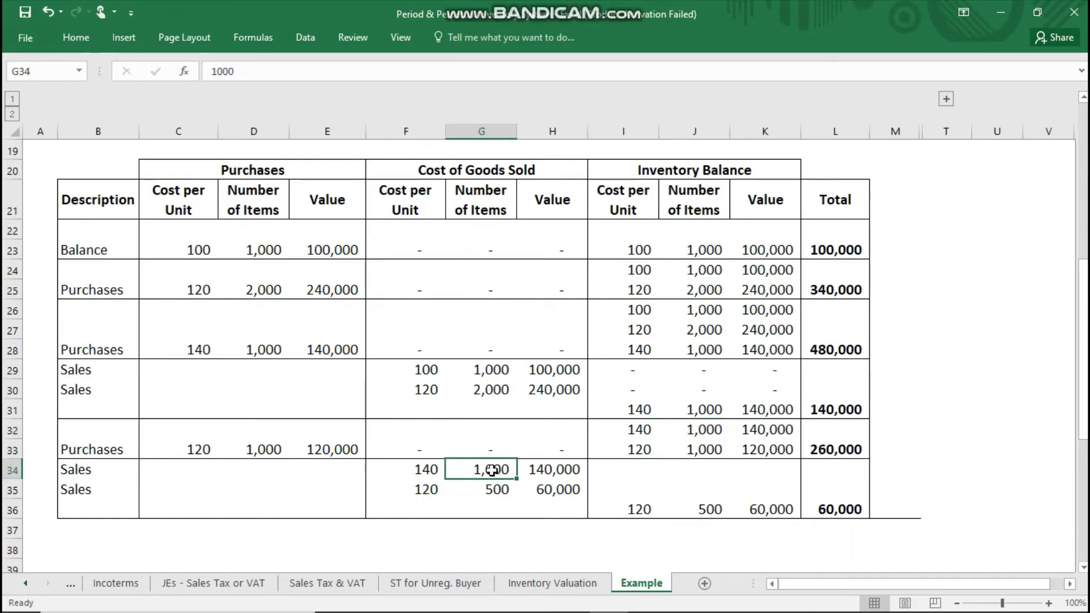
{"action": "left_click", "coordinate": [429, 470]}
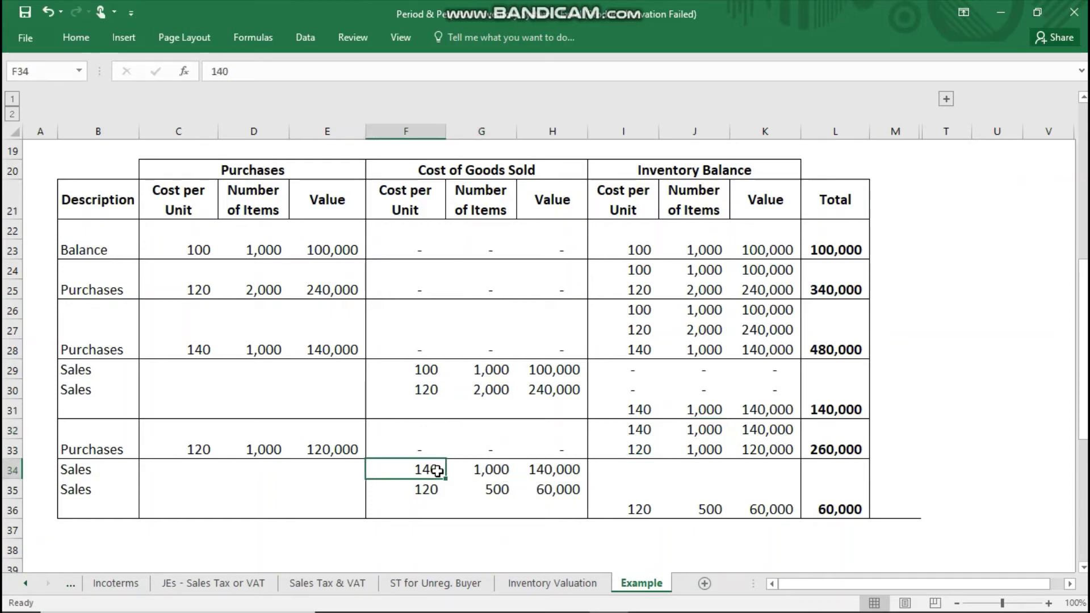
- Compare the second sales layer's number of items and cost per unit in row 35 with the newer inventory layer in row 33
{"action": "left_click", "coordinate": [487, 494]}
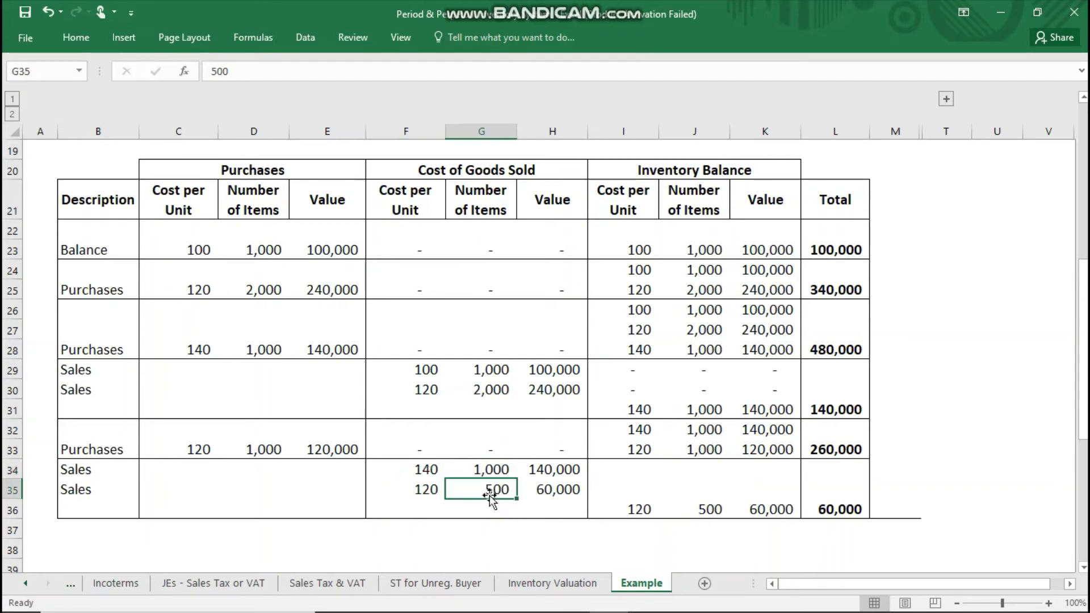
{"action": "left_click", "coordinate": [435, 491]}
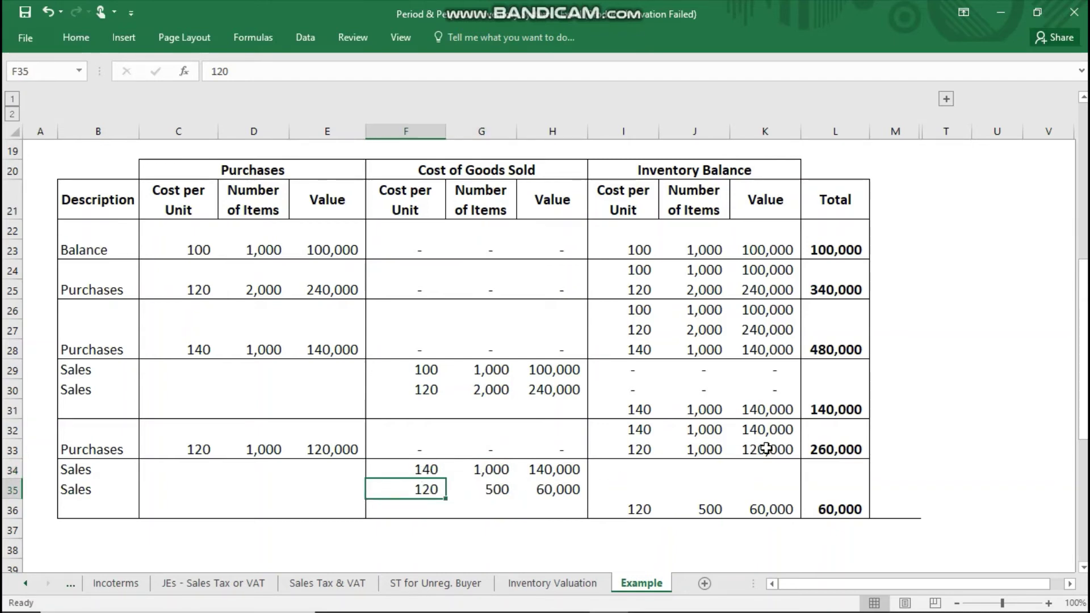
{"action": "left_click", "coordinate": [648, 449]}
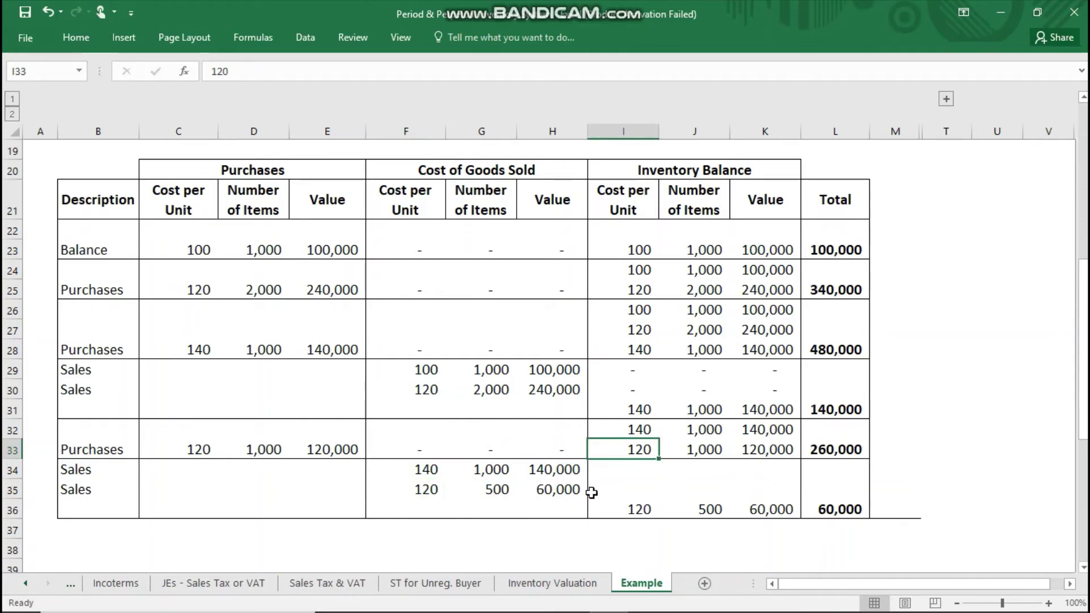
- Examine the closing inventory's unit cost, number of items and total in row 36, and compare them with row 33's inventory layer
{"action": "left_click", "coordinate": [638, 506]}
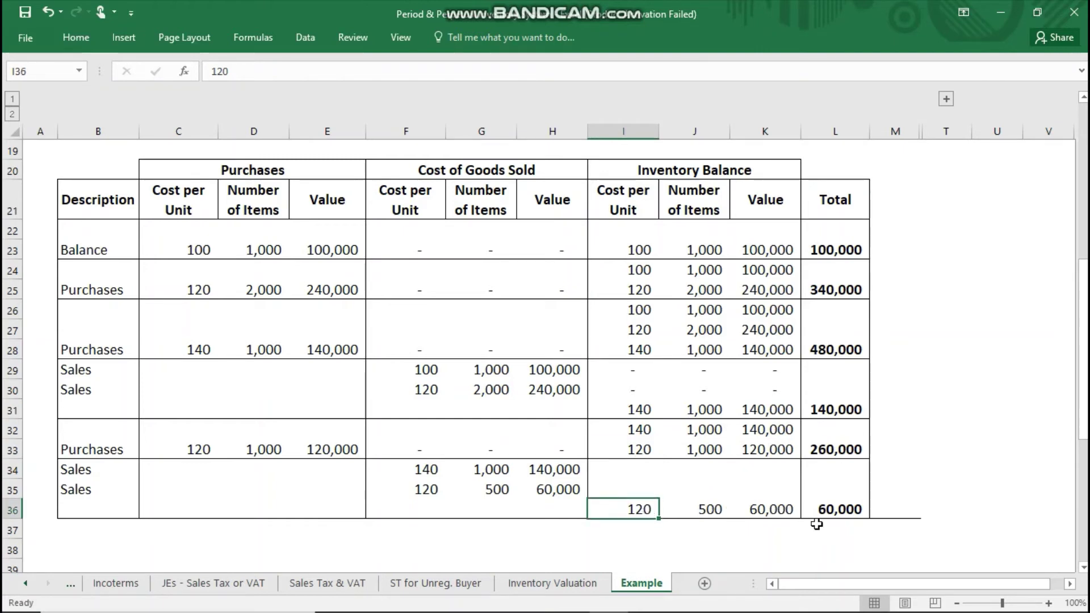
{"action": "left_click", "coordinate": [858, 509]}
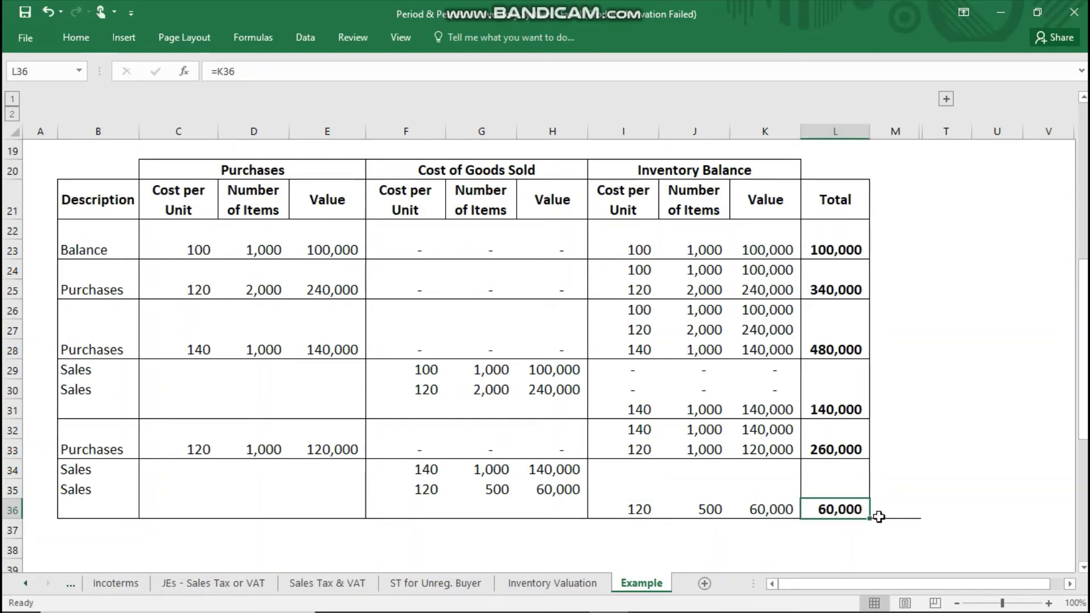
{"action": "left_click", "coordinate": [712, 507]}
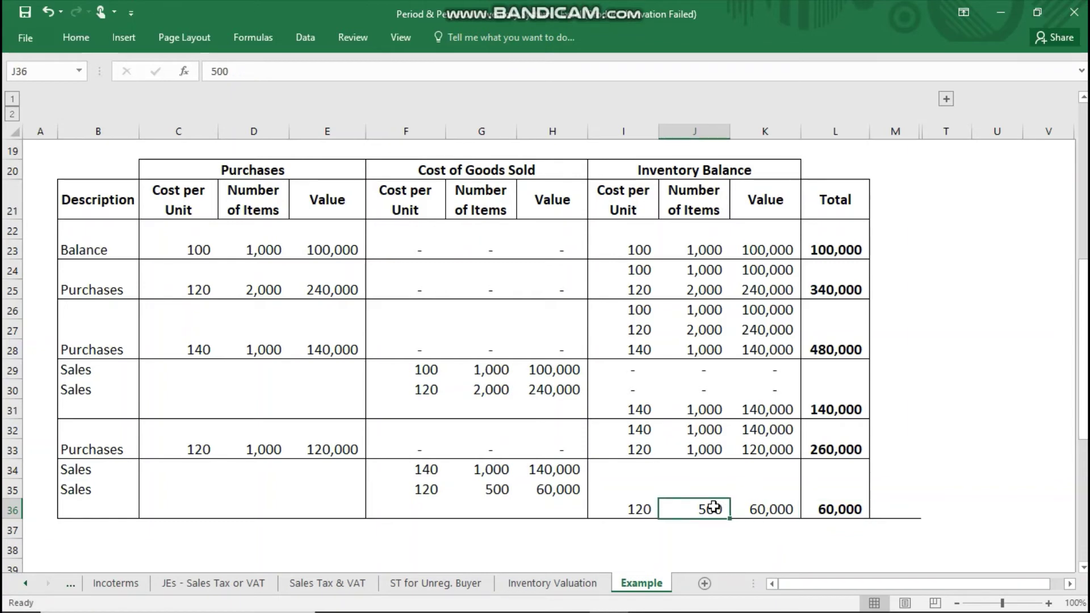
{"action": "left_click", "coordinate": [622, 505]}
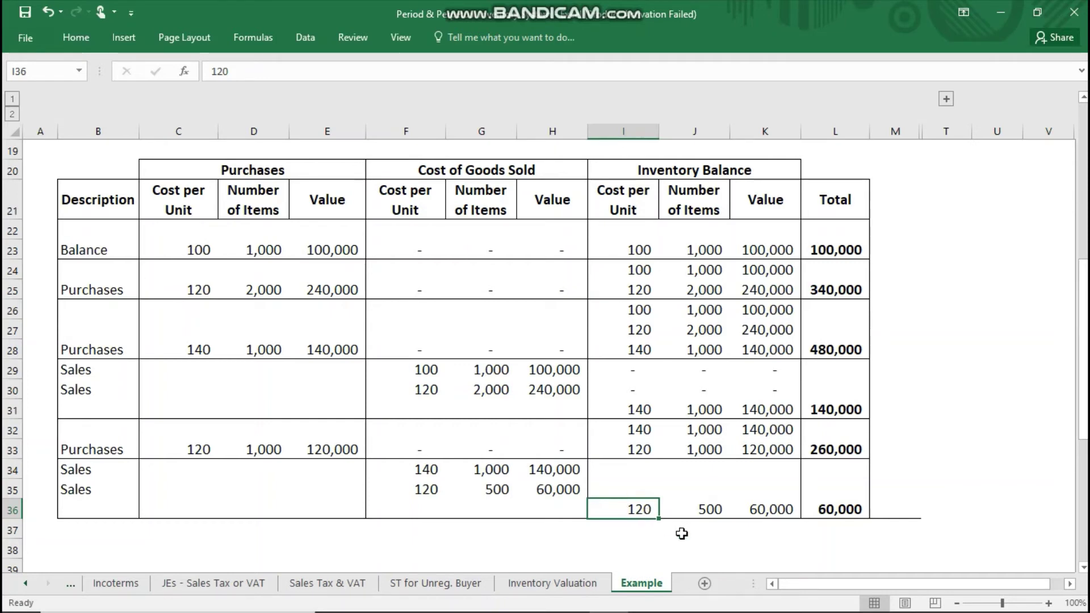
{"action": "left_click", "coordinate": [830, 506]}
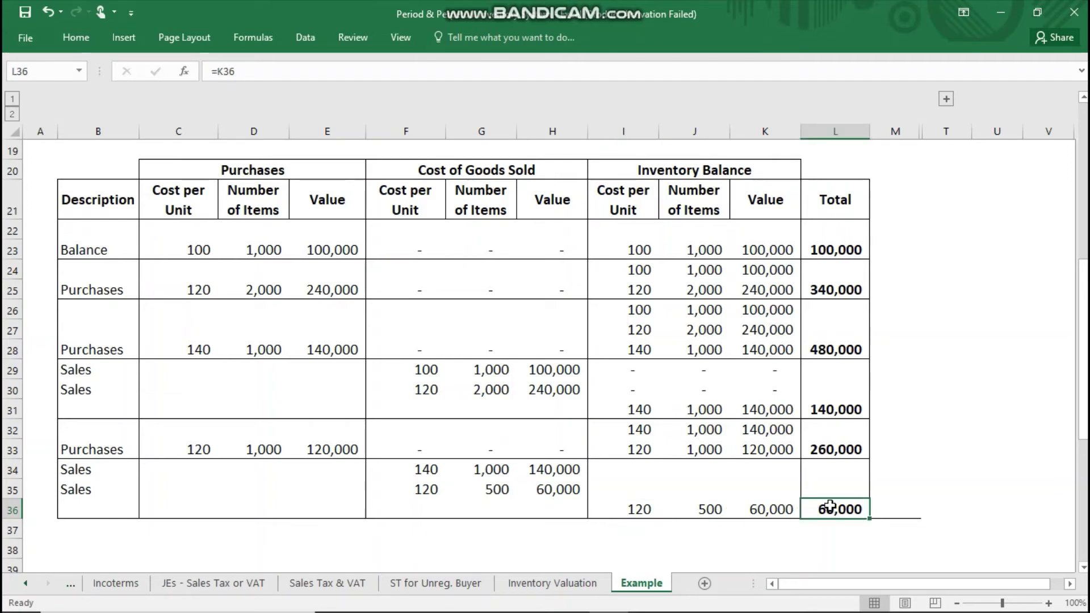
{"action": "left_click", "coordinate": [714, 506]}
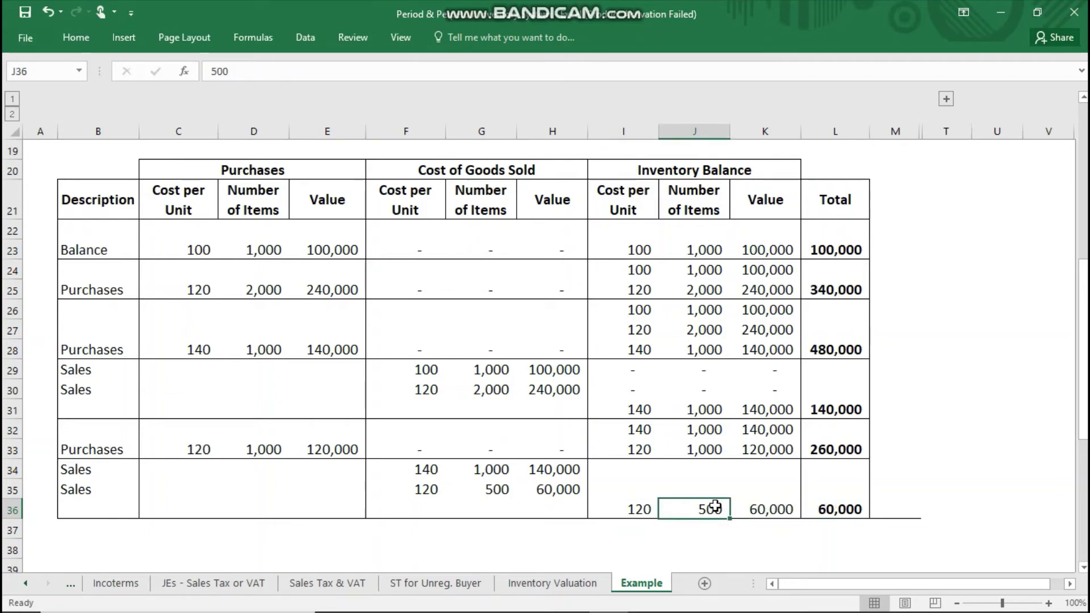
{"action": "left_click", "coordinate": [644, 508]}
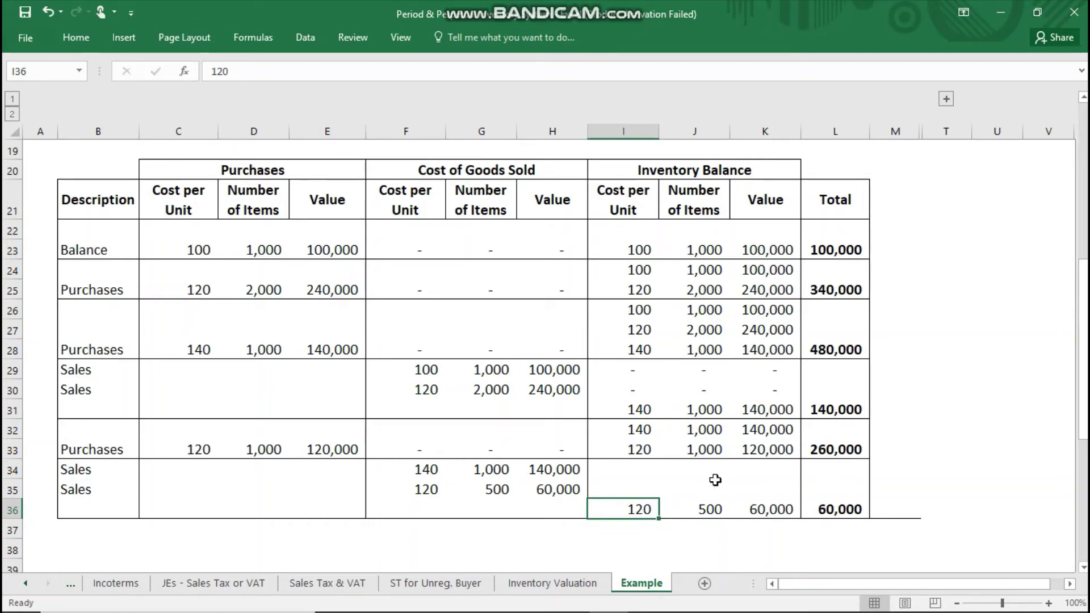
{"action": "left_click", "coordinate": [660, 451]}
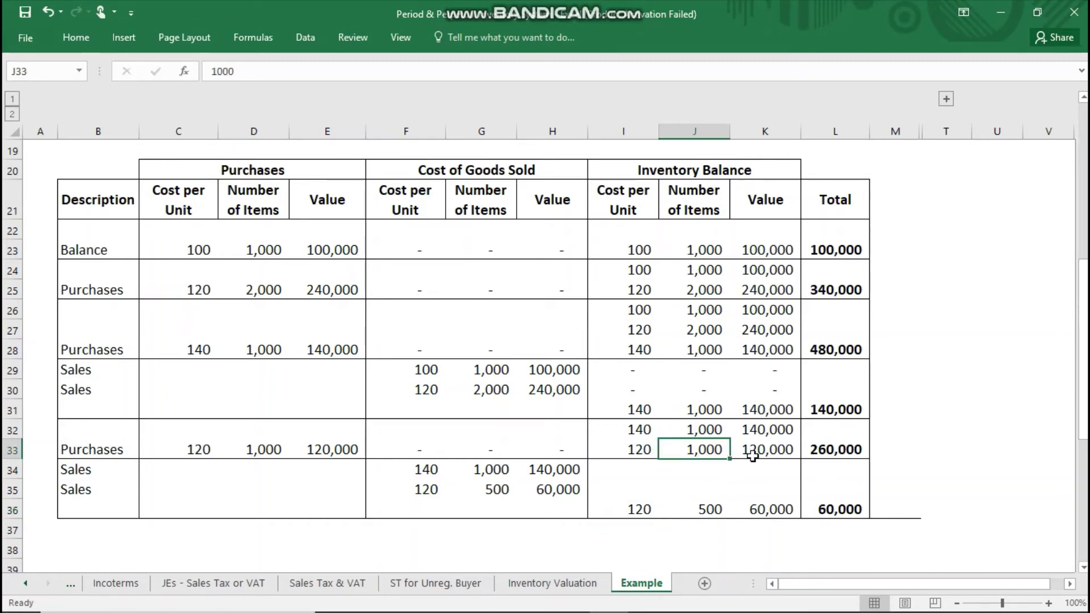
- Go back to the question's requirements above the FIFO table and read requirement b) about preparing journal entries
{"action": "left_click", "coordinate": [737, 504]}
{"action": "key", "text": "Up"}
{"action": "key", "text": "Up"}
{"action": "key", "text": "Up"}
{"action": "key", "text": "Up"}
{"action": "key", "text": "Up"}
{"action": "key", "text": "Up"}
{"action": "key", "text": "Up"}
{"action": "key", "text": "Up"}
{"action": "key", "text": "Up"}
{"action": "key", "text": "Up"}
{"action": "key", "text": "Up"}
{"action": "key", "text": "Up"}
{"action": "key", "text": "Up"}
{"action": "key", "text": "Up"}
{"action": "key", "text": "Up"}
{"action": "key", "text": "Up"}
{"action": "key", "text": "Up"}
{"action": "key", "text": "Up"}
{"action": "key", "text": "Up"}
{"action": "key", "text": "Up"}
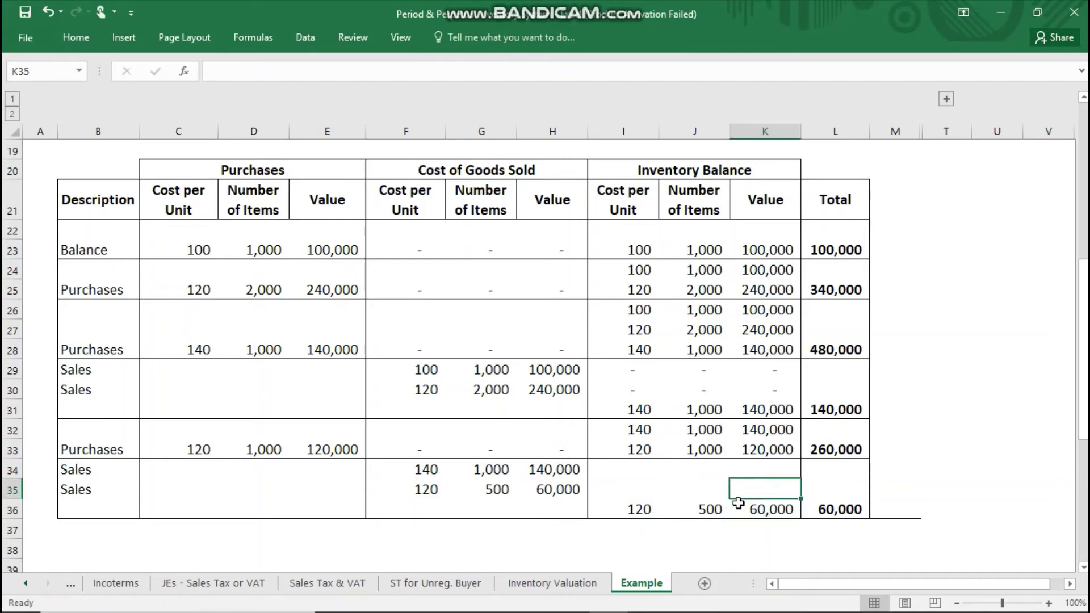
{"action": "key", "text": "Up"}
{"action": "key", "text": "Up"}
{"action": "key", "text": "Up"}
{"action": "key", "text": "Up"}
{"action": "key", "text": "Up"}
{"action": "key", "text": "Up"}
{"action": "key", "text": "Up"}
{"action": "key", "text": "Up"}
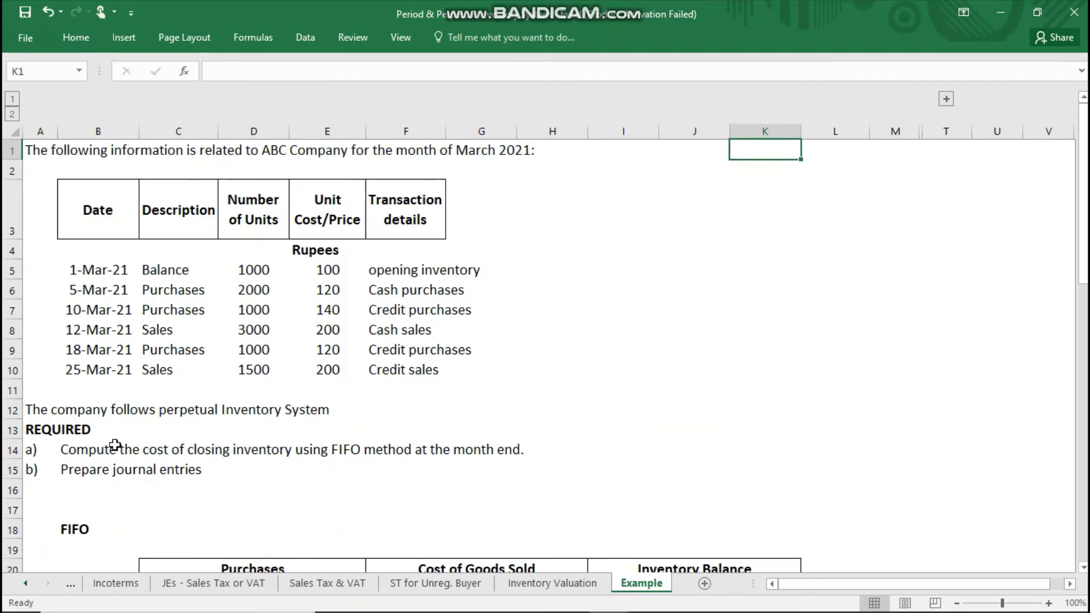
{"action": "left_click", "coordinate": [75, 465]}
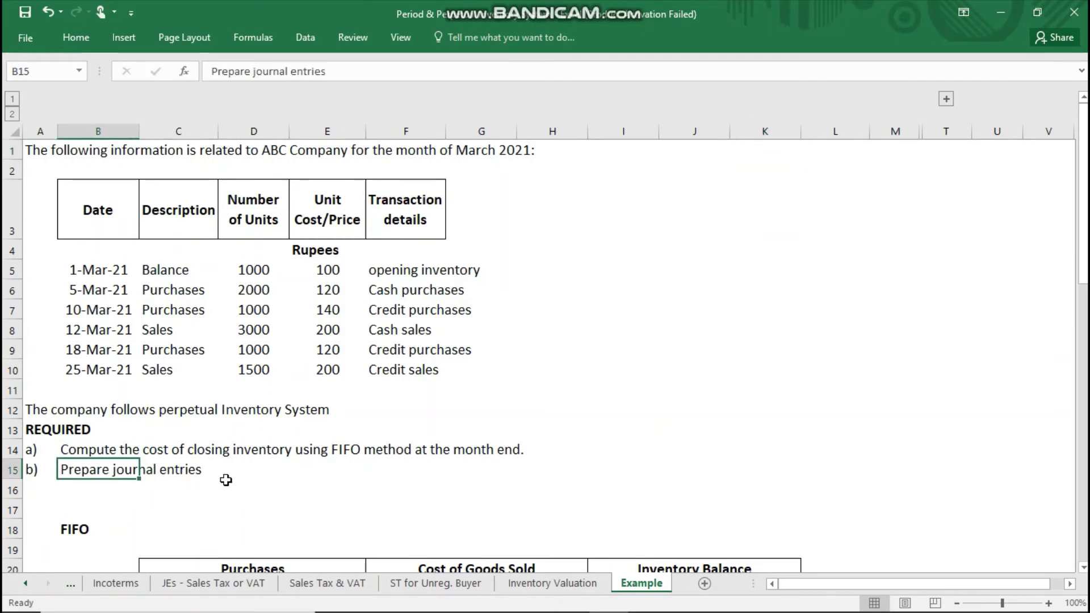
- Return to the FIFO table and expand the collapsed group of columns N to S containing the Journal Entries section
{"action": "key", "text": "Down"}
{"action": "key", "text": "Down"}
{"action": "key", "text": "Down"}
{"action": "key", "text": "Down"}
{"action": "key", "text": "Down"}
{"action": "key", "text": "Down"}
{"action": "key", "text": "Down"}
{"action": "key", "text": "Down"}
{"action": "key", "text": "Down"}
{"action": "key", "text": "Down"}
{"action": "key", "text": "Down"}
{"action": "key", "text": "Down"}
{"action": "key", "text": "Down"}
{"action": "key", "text": "Down"}
{"action": "key", "text": "Down"}
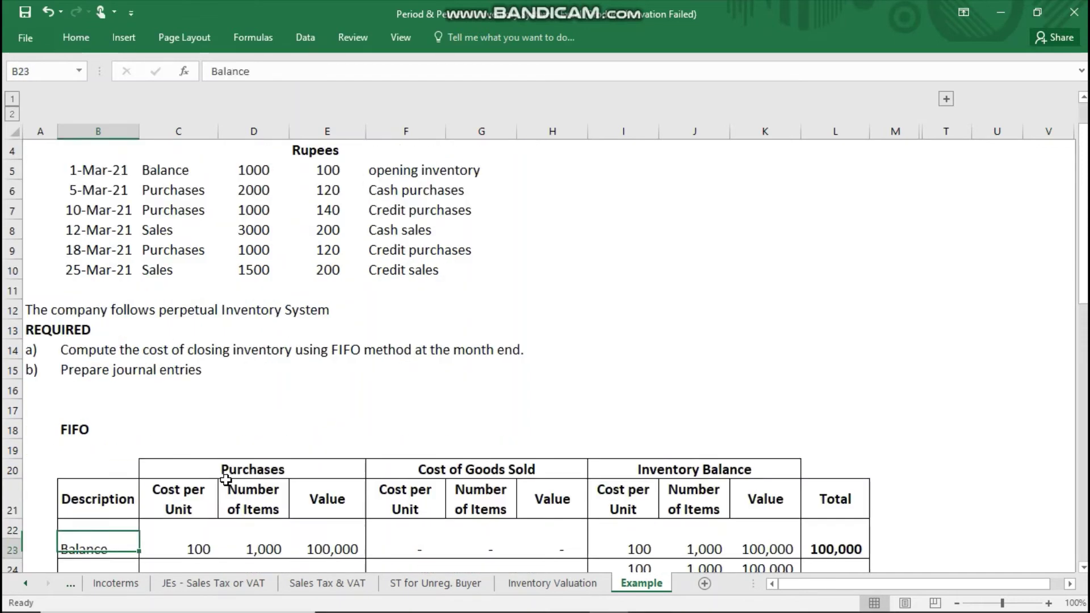
{"action": "key", "text": "Down"}
{"action": "key", "text": "Down"}
{"action": "key", "text": "Down"}
{"action": "key", "text": "Down"}
{"action": "key", "text": "Down"}
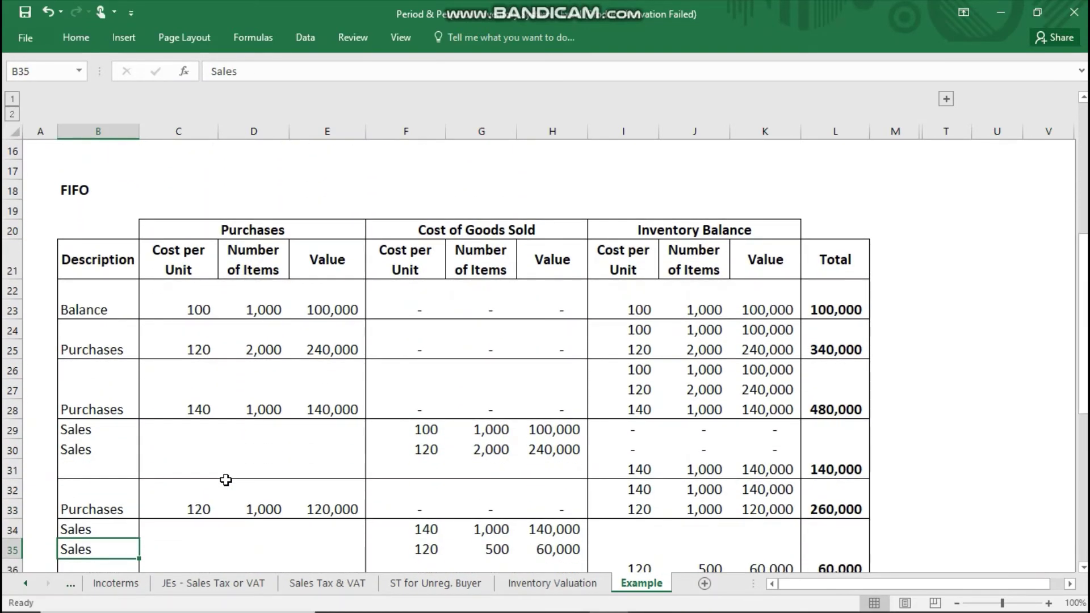
{"action": "key", "text": "Down"}
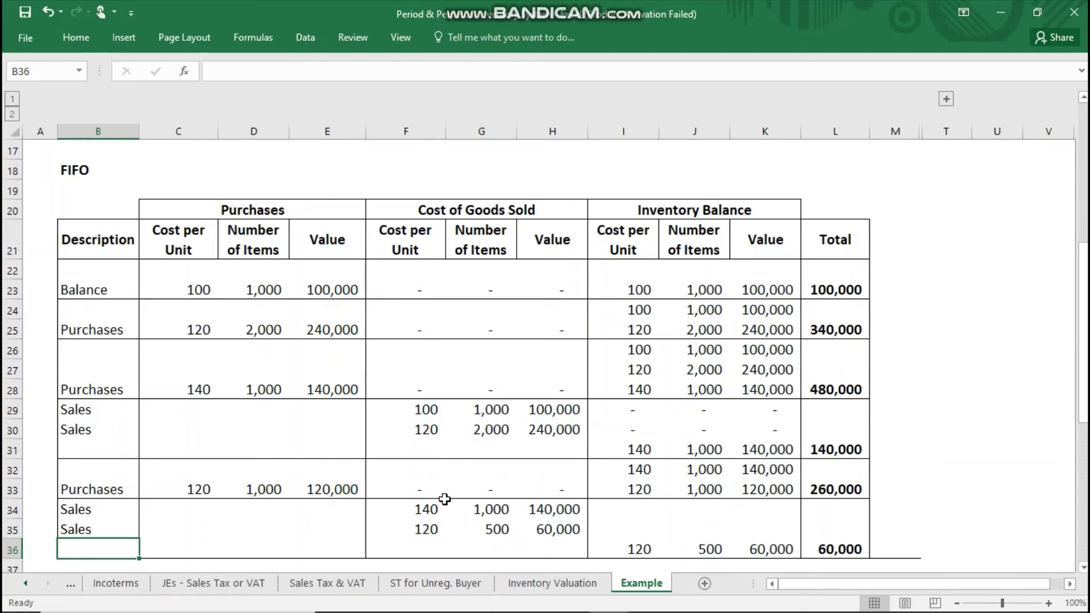
{"action": "left_click", "coordinate": [947, 100]}
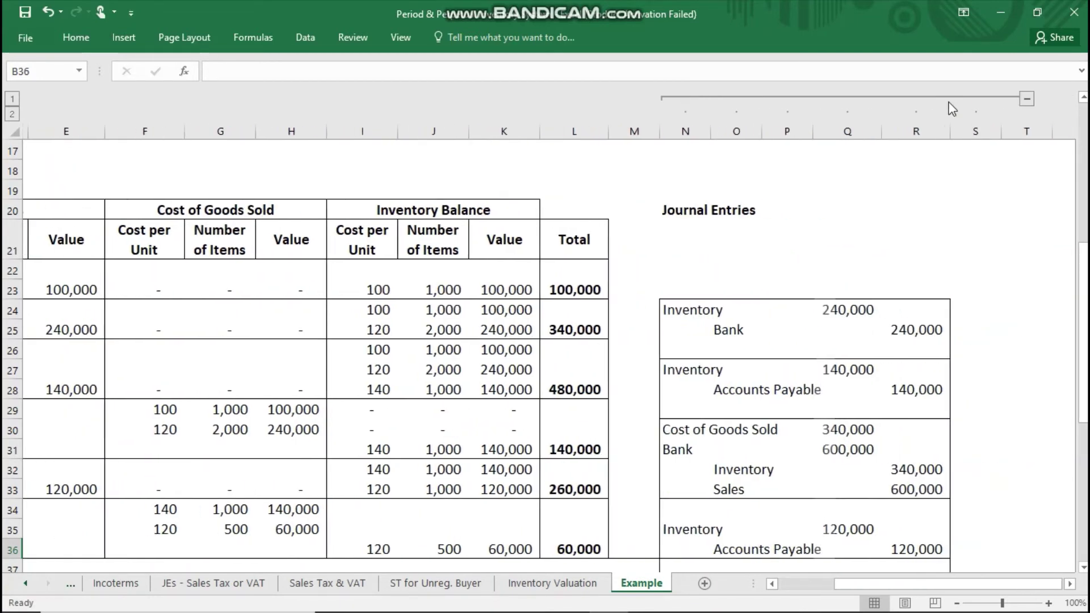
- Check the first journal entry's Inventory line in row 24 against the 5-Mar-21 purchase's transaction details in the transaction list
{"action": "left_click", "coordinate": [687, 316]}
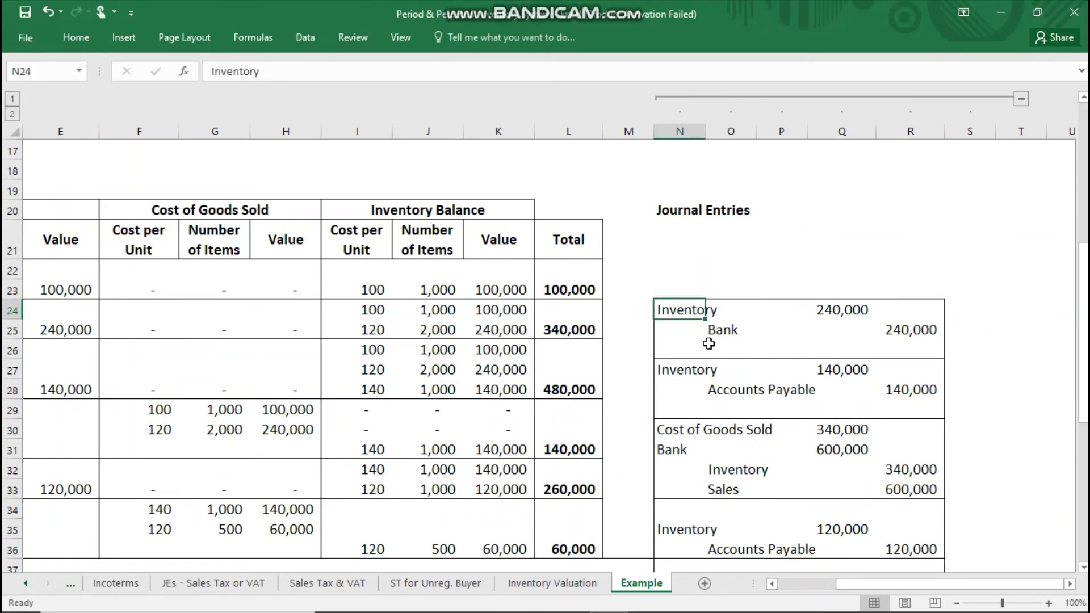
{"action": "key", "text": "Up"}
{"action": "key", "text": "Up"}
{"action": "key", "text": "Up"}
{"action": "key", "text": "Up"}
{"action": "key", "text": "Up"}
{"action": "key", "text": "Up"}
{"action": "key", "text": "Up"}
{"action": "key", "text": "Up"}
{"action": "key", "text": "Up"}
{"action": "key", "text": "Up"}
{"action": "key", "text": "Up"}
{"action": "key", "text": "Up"}
{"action": "key", "text": "Up"}
{"action": "key", "text": "Up"}
{"action": "key", "text": "Up"}
{"action": "key", "text": "Up"}
{"action": "key", "text": "Up"}
{"action": "key", "text": "Up"}
{"action": "key", "text": "Up"}
{"action": "key", "text": "Up"}
{"action": "key", "text": "Up"}
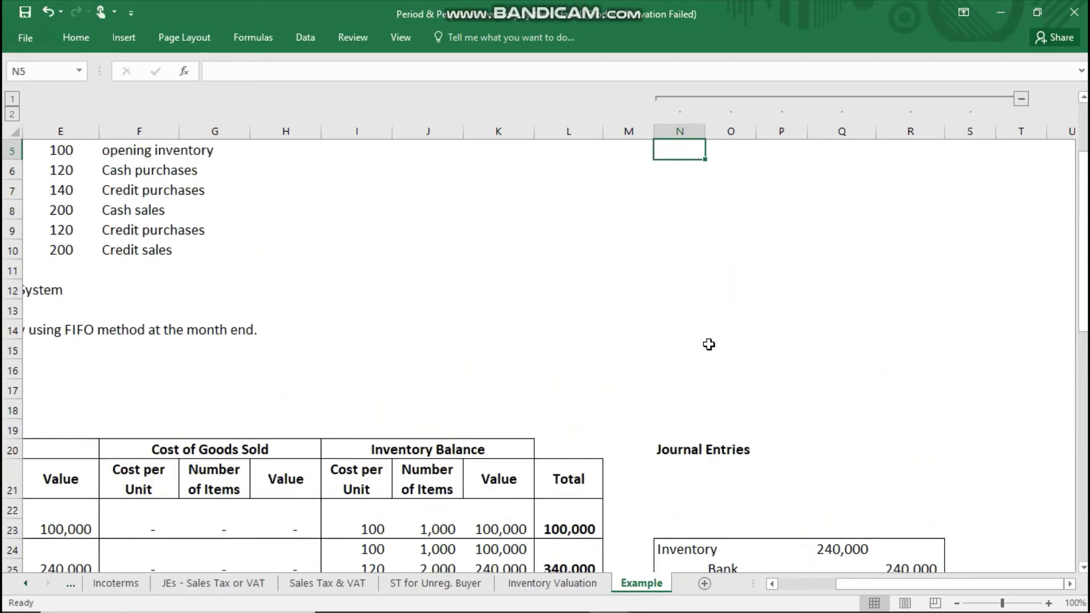
{"action": "key", "text": "Left"}
{"action": "key", "text": "Left"}
{"action": "key", "text": "Left"}
{"action": "key", "text": "Left"}
{"action": "key", "text": "Left"}
{"action": "key", "text": "Left"}
{"action": "key", "text": "Left"}
{"action": "key", "text": "Left"}
{"action": "key", "text": "Left"}
{"action": "key", "text": "Left"}
{"action": "key", "text": "Left"}
{"action": "key", "text": "Left"}
{"action": "key", "text": "Left"}
{"action": "key", "text": "Down"}
{"action": "key", "text": "Down"}
{"action": "key", "text": "Down"}
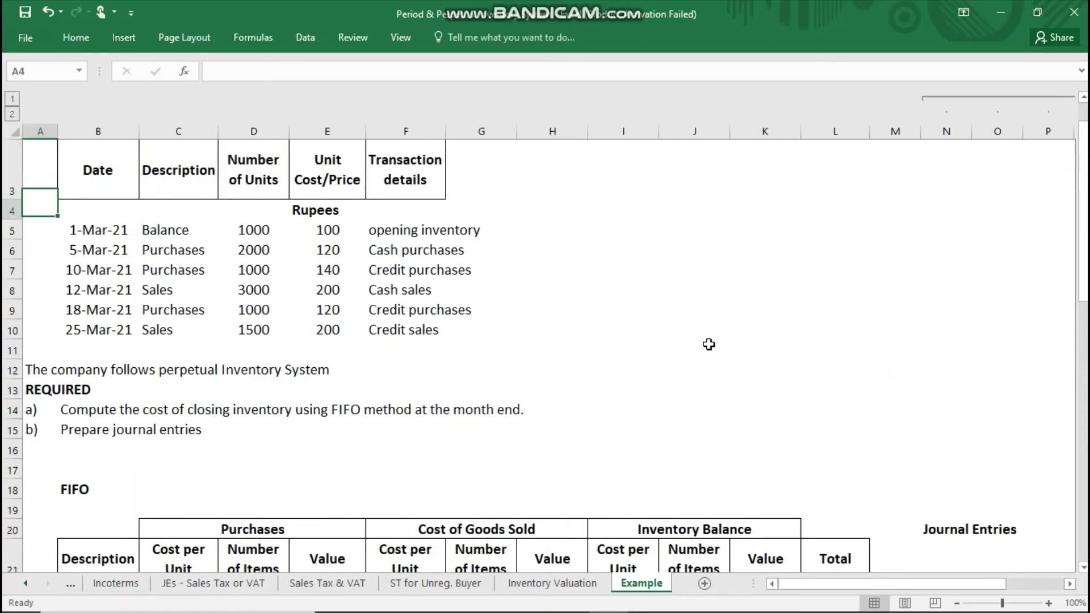
{"action": "key", "text": "Right"}
{"action": "key", "text": "Right"}
{"action": "key", "text": "Right"}
{"action": "key", "text": "Right"}
{"action": "key", "text": "Right"}
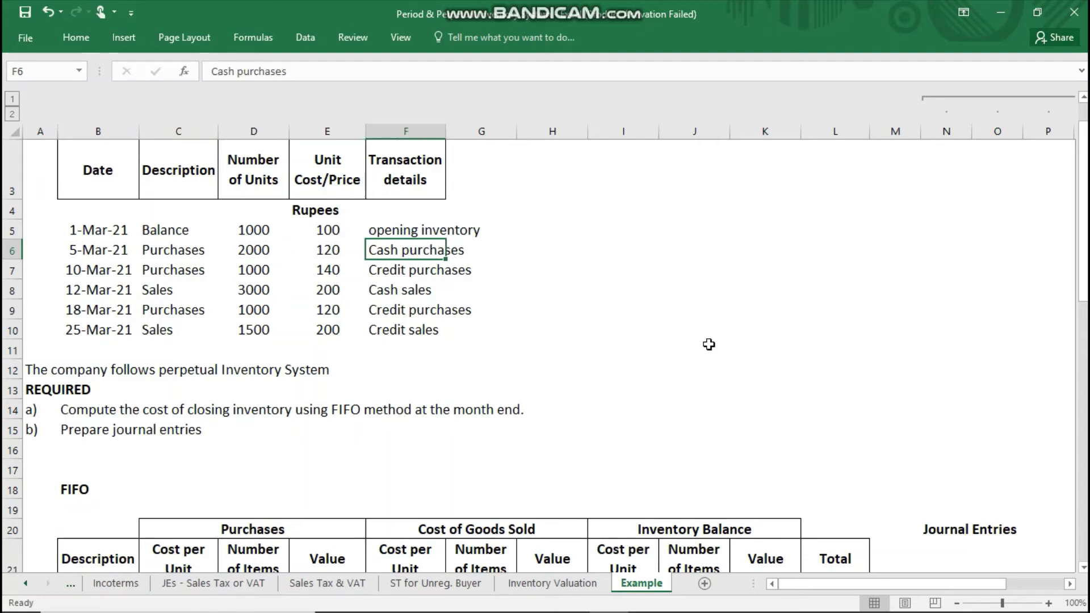
- Return to the Journal Entries section and examine the first entry's Inventory and Bank lines with their amounts in rows 24 and 25
{"action": "key", "text": "Down"}
{"action": "key", "text": "Down"}
{"action": "key", "text": "Down"}
{"action": "key", "text": "Down"}
{"action": "key", "text": "Down"}
{"action": "key", "text": "Down"}
{"action": "key", "text": "Down"}
{"action": "key", "text": "Down"}
{"action": "key", "text": "Down"}
{"action": "key", "text": "Down"}
{"action": "key", "text": "Down"}
{"action": "key", "text": "Down"}
{"action": "key", "text": "Down"}
{"action": "key", "text": "Down"}
{"action": "key", "text": "Down"}
{"action": "key", "text": "Down"}
{"action": "key", "text": "Down"}
{"action": "key", "text": "Down"}
{"action": "key", "text": "Down"}
{"action": "key", "text": "Down"}
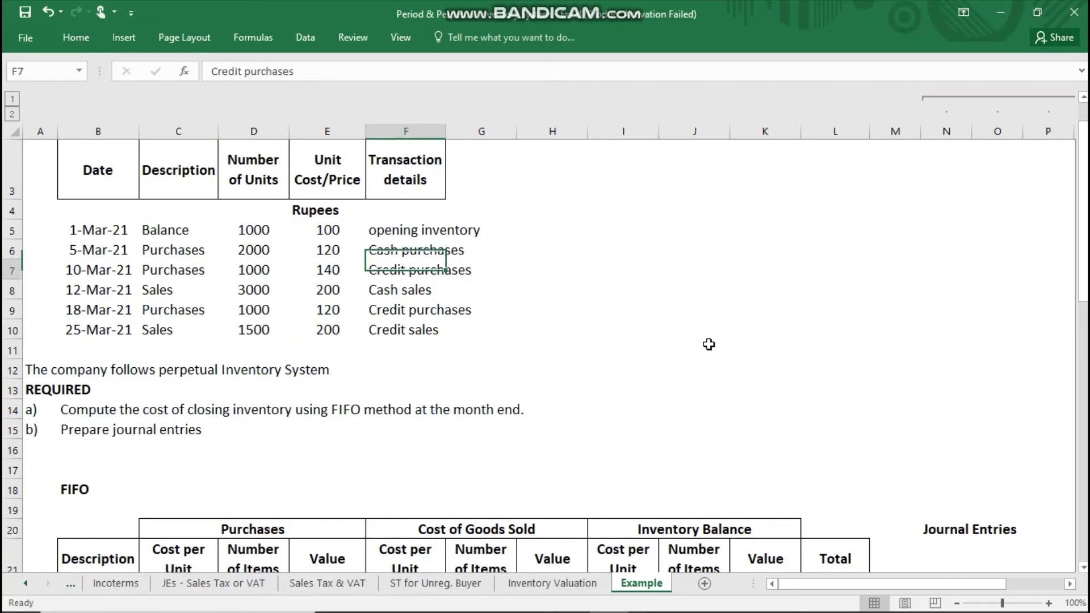
{"action": "key", "text": "Right"}
{"action": "key", "text": "Right"}
{"action": "key", "text": "Right"}
{"action": "key", "text": "Right"}
{"action": "key", "text": "Right"}
{"action": "key", "text": "Right"}
{"action": "key", "text": "Right"}
{"action": "key", "text": "Right"}
{"action": "key", "text": "Right"}
{"action": "key", "text": "Right"}
{"action": "key", "text": "Right"}
{"action": "key", "text": "Right"}
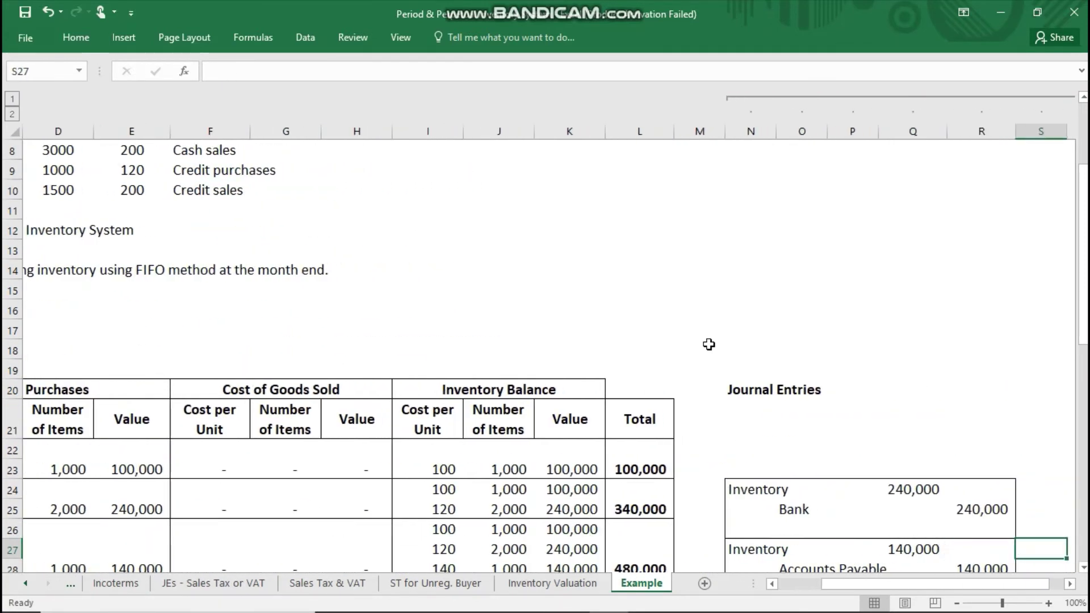
{"action": "left_click", "coordinate": [909, 484]}
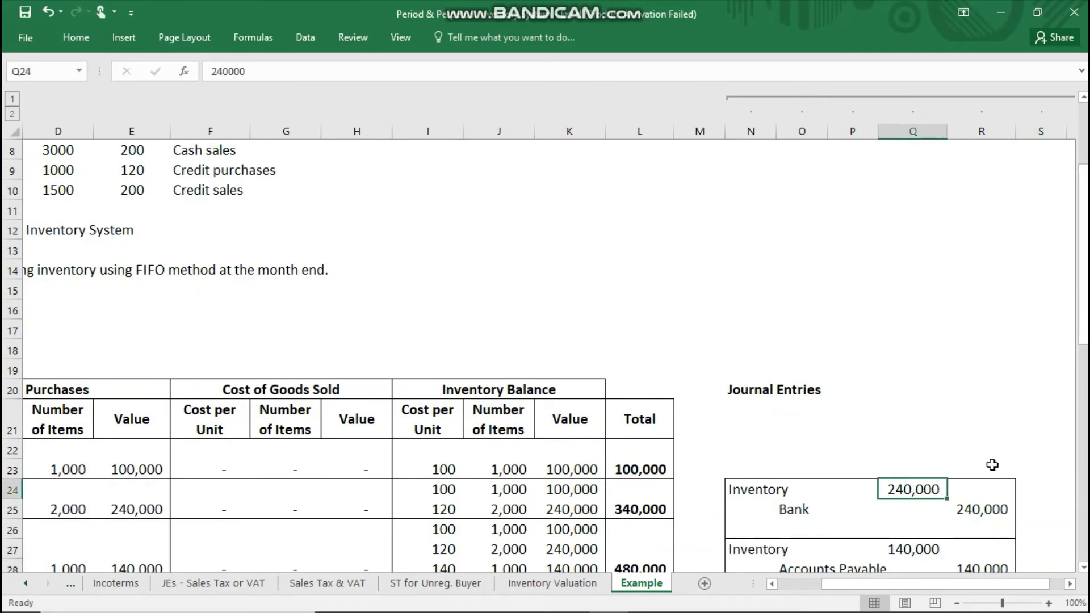
{"action": "left_click", "coordinate": [779, 498]}
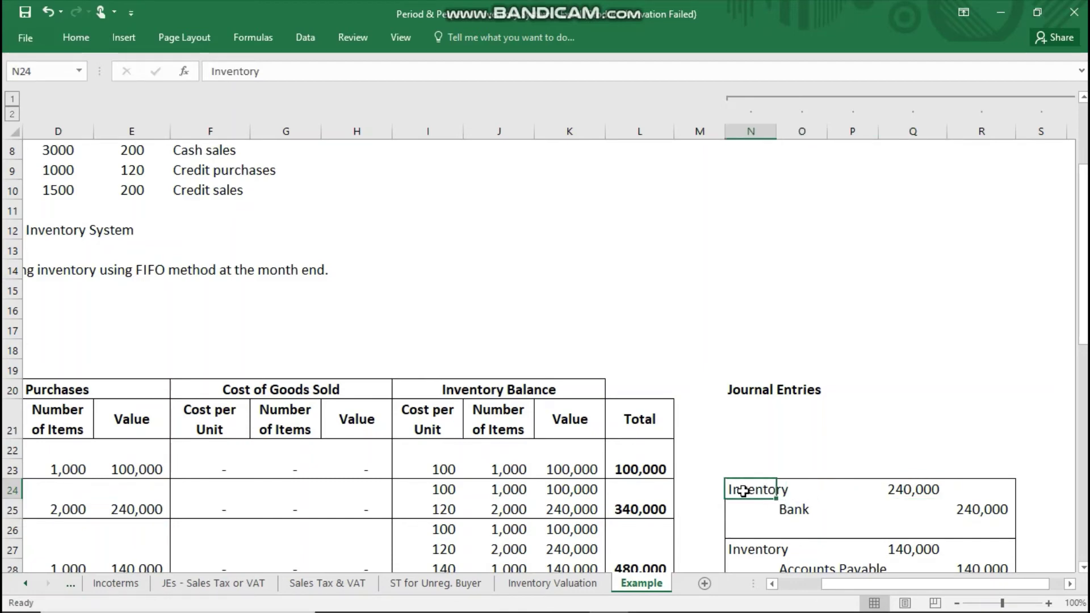
{"action": "left_click_drag", "start_coordinate": [737, 488], "coordinate": [800, 510]}
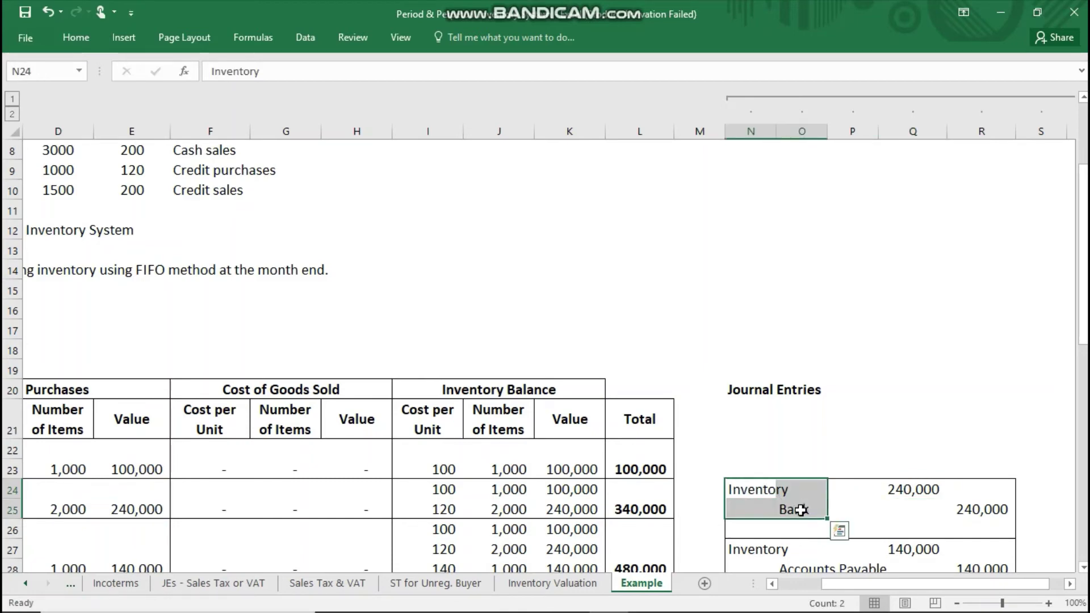
{"action": "left_click", "coordinate": [929, 511]}
{"action": "left_click", "coordinate": [963, 509]}
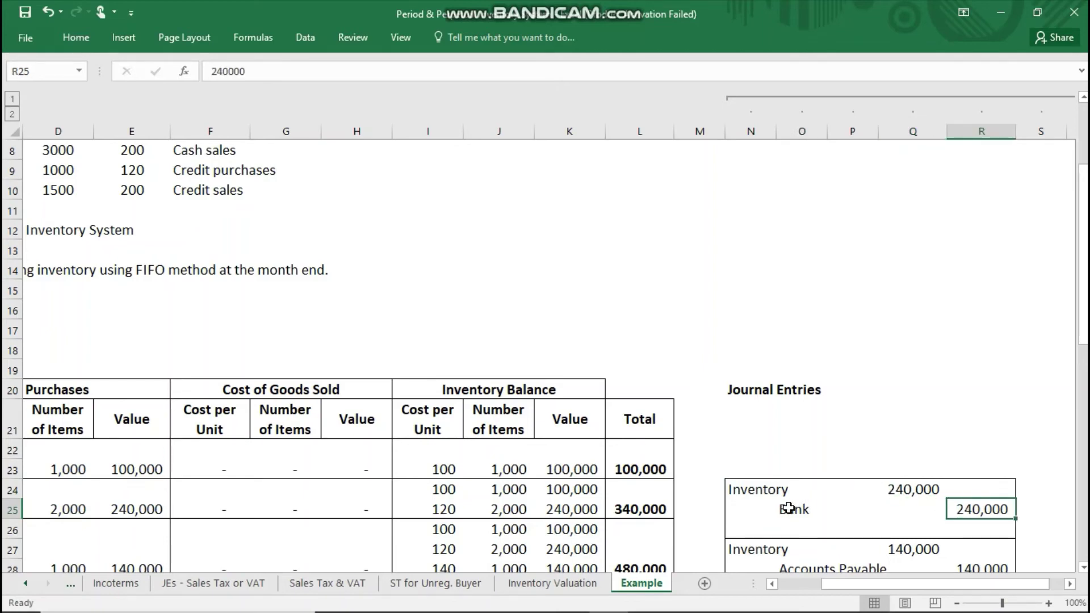
{"action": "left_click", "coordinate": [789, 509]}
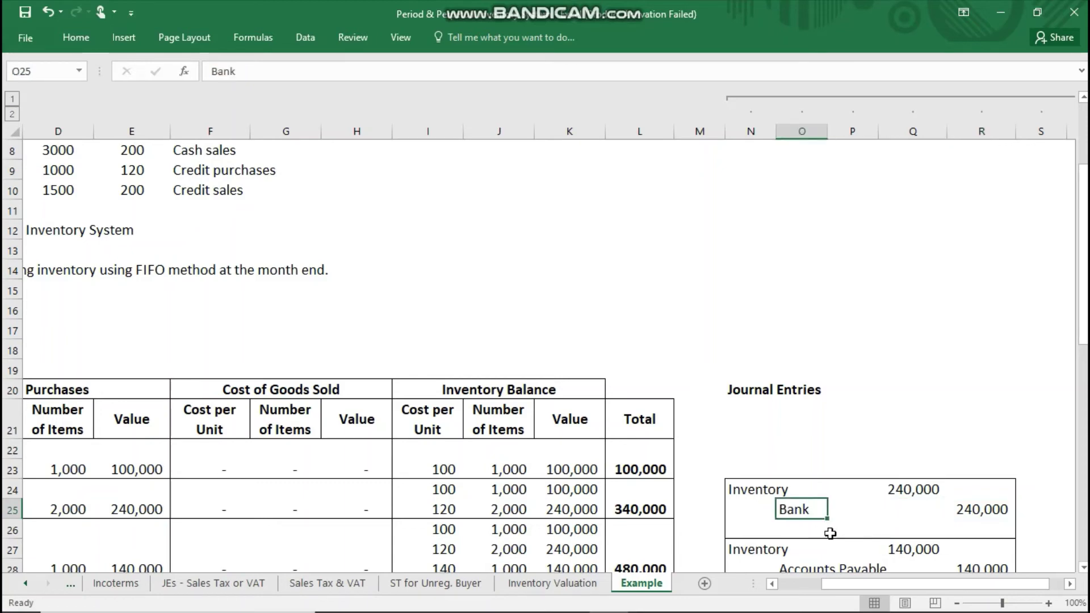
- Locate the second journal entry, then go back to the transaction list and check the 10-Mar-21 purchase's transaction details, unit cost and number of units
{"action": "key", "text": "Down"}
{"action": "key", "text": "Down"}
{"action": "key", "text": "Down"}
{"action": "key", "text": "Down"}
{"action": "key", "text": "Down"}
{"action": "key", "text": "Down"}
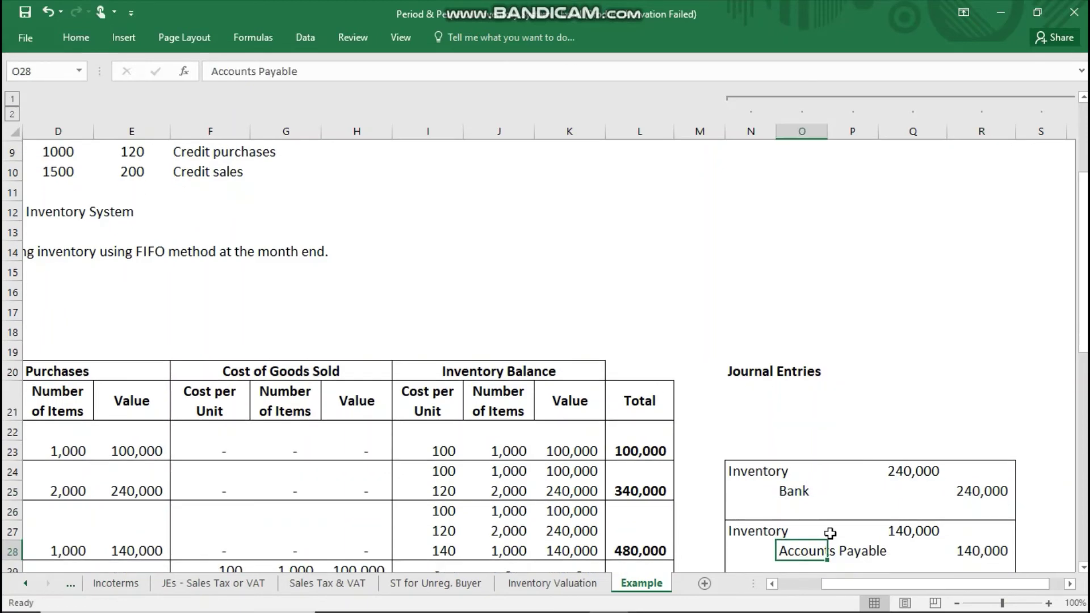
{"action": "key", "text": "Up"}
{"action": "key", "text": "Up"}
{"action": "key", "text": "Up"}
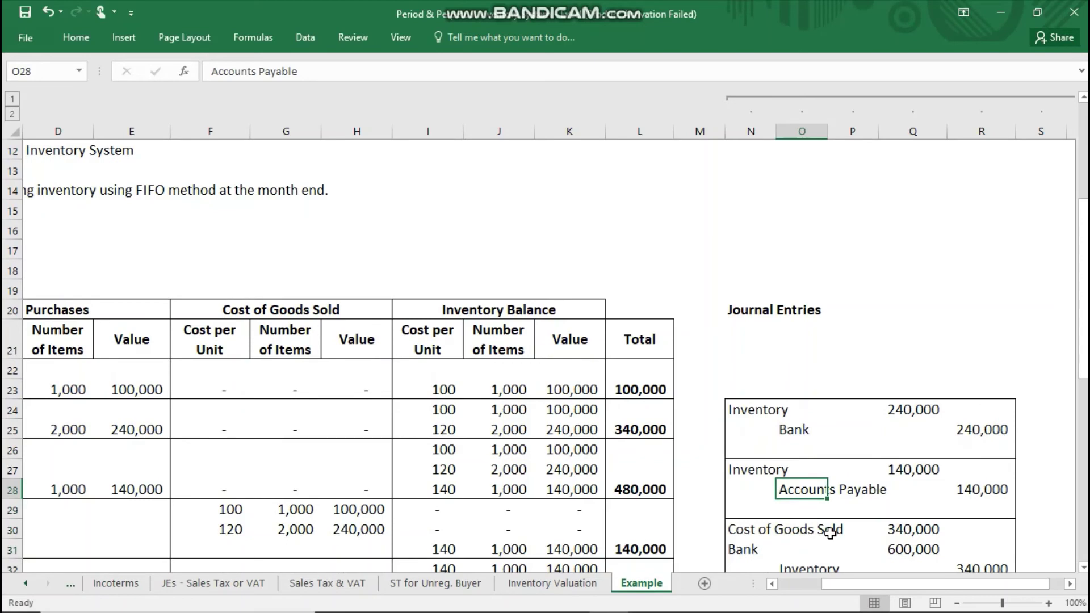
{"action": "key", "text": "Up"}
{"action": "key", "text": "Up"}
{"action": "key", "text": "Up"}
{"action": "key", "text": "Up"}
{"action": "key", "text": "Up"}
{"action": "key", "text": "Up"}
{"action": "key", "text": "Up"}
{"action": "key", "text": "Up"}
{"action": "key", "text": "Up"}
{"action": "key", "text": "Up"}
{"action": "key", "text": "Up"}
{"action": "key", "text": "Up"}
{"action": "key", "text": "Up"}
{"action": "key", "text": "Up"}
{"action": "key", "text": "Up"}
{"action": "key", "text": "Up"}
{"action": "key", "text": "Up"}
{"action": "key", "text": "Up"}
{"action": "key", "text": "Up"}
{"action": "key", "text": "Up"}
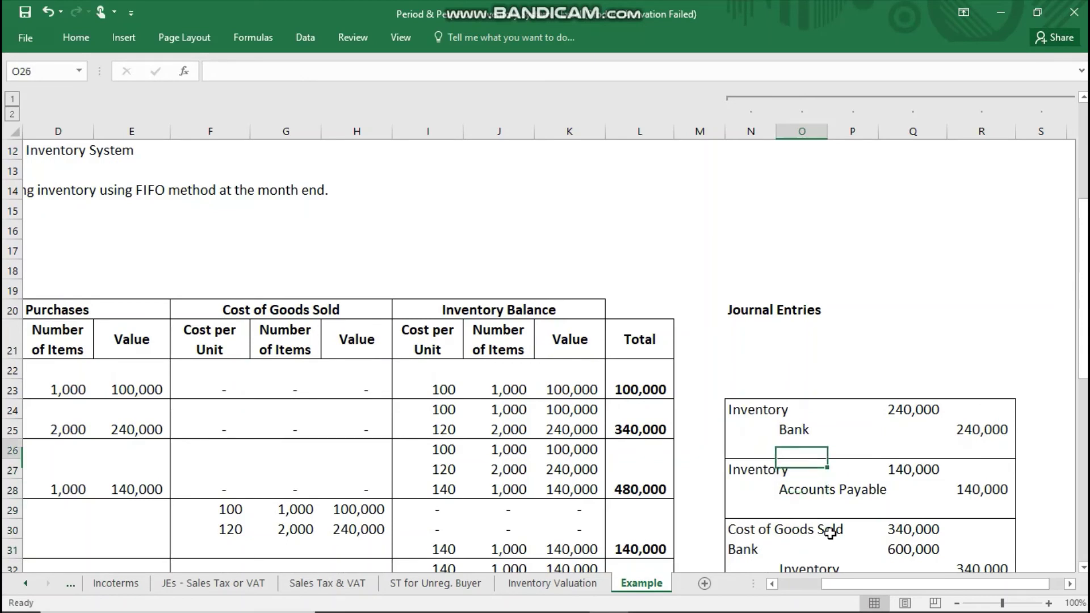
{"action": "key", "text": "Left"}
{"action": "key", "text": "Left"}
{"action": "key", "text": "Left"}
{"action": "key", "text": "Left"}
{"action": "key", "text": "Left"}
{"action": "key", "text": "Left"}
{"action": "key", "text": "Left"}
{"action": "key", "text": "Left"}
{"action": "key", "text": "Left"}
{"action": "key", "text": "Left"}
{"action": "key", "text": "Left"}
{"action": "key", "text": "Left"}
{"action": "key", "text": "Left"}
{"action": "key", "text": "Left"}
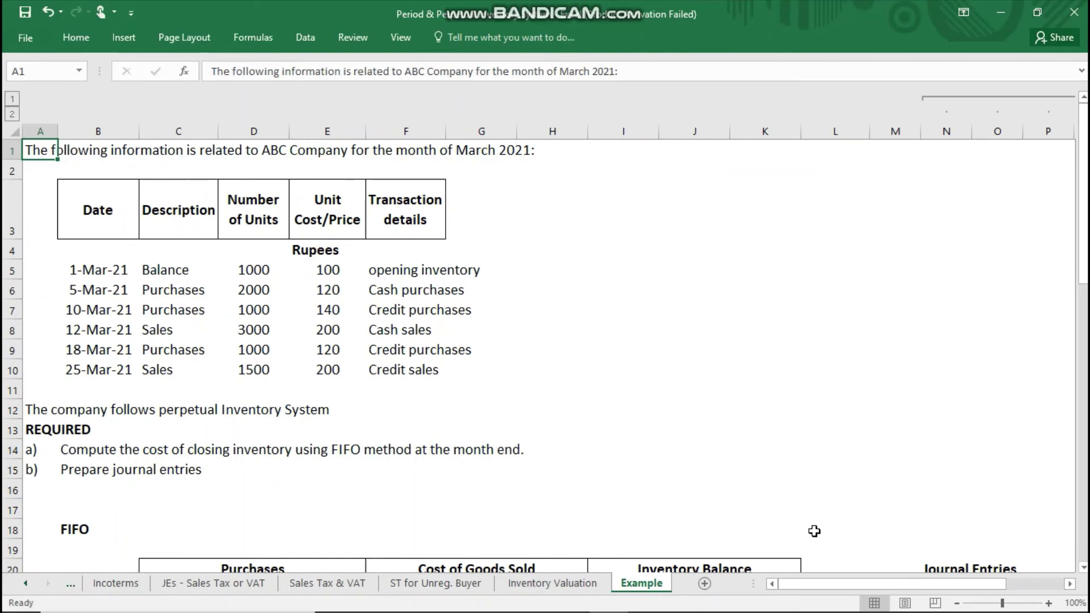
{"action": "left_click", "coordinate": [391, 312]}
{"action": "left_click", "coordinate": [338, 310]}
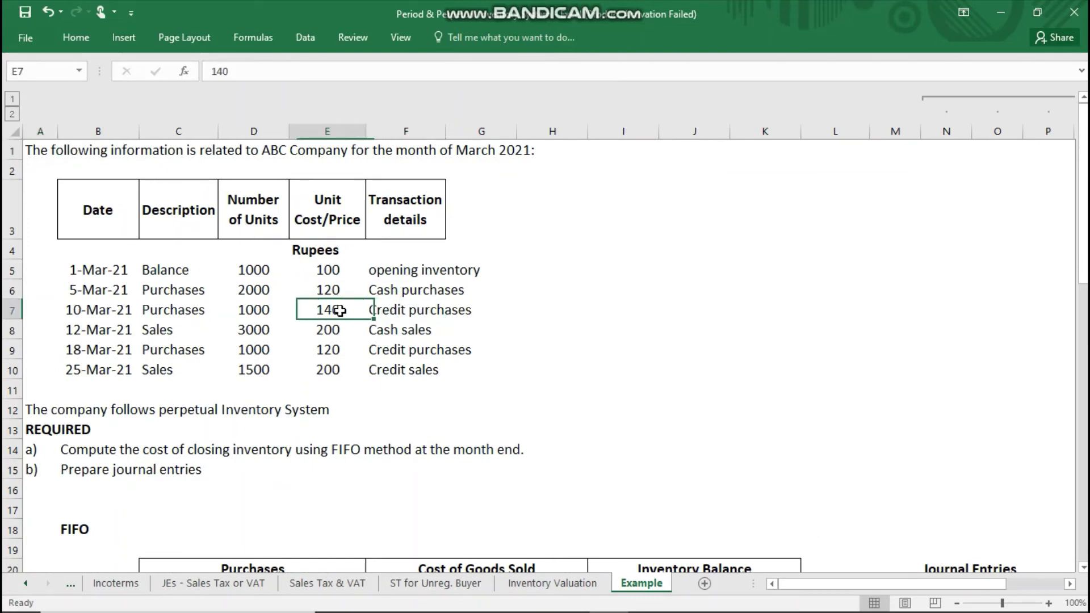
{"action": "left_click", "coordinate": [276, 310]}
- Return to the Journal Entries section and examine the second entry's Inventory and Accounts Payable lines in rows 27 and 28
{"action": "key", "text": "Down"}
{"action": "key", "text": "Down"}
{"action": "key", "text": "Down"}
{"action": "key", "text": "Down"}
{"action": "key", "text": "Down"}
{"action": "key", "text": "Down"}
{"action": "key", "text": "Down"}
{"action": "key", "text": "Down"}
{"action": "key", "text": "Down"}
{"action": "key", "text": "Down"}
{"action": "key", "text": "Down"}
{"action": "key", "text": "Down"}
{"action": "key", "text": "Down"}
{"action": "key", "text": "Down"}
{"action": "key", "text": "Down"}
{"action": "key", "text": "Down"}
{"action": "key", "text": "Down"}
{"action": "key", "text": "Down"}
{"action": "key", "text": "Down"}
{"action": "key", "text": "Down"}
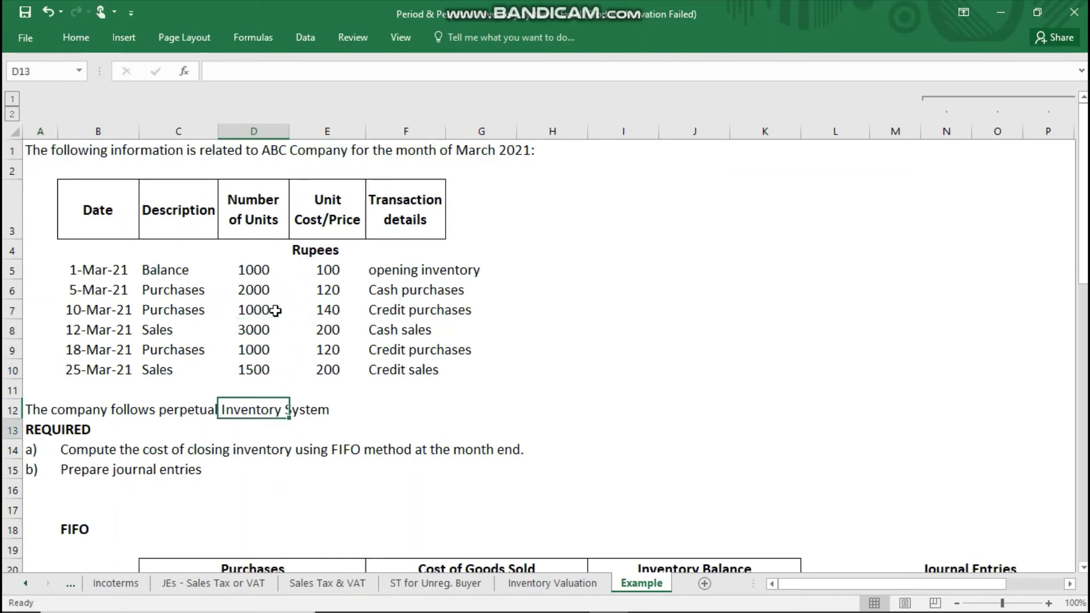
{"action": "key", "text": "Right"}
{"action": "key", "text": "Right"}
{"action": "key", "text": "Right"}
{"action": "key", "text": "Right"}
{"action": "key", "text": "Right"}
{"action": "key", "text": "Right"}
{"action": "key", "text": "Right"}
{"action": "key", "text": "Right"}
{"action": "key", "text": "Right"}
{"action": "key", "text": "Right"}
{"action": "key", "text": "Right"}
{"action": "key", "text": "Right"}
{"action": "key", "text": "Right"}
{"action": "key", "text": "Right"}
{"action": "key", "text": "Right"}
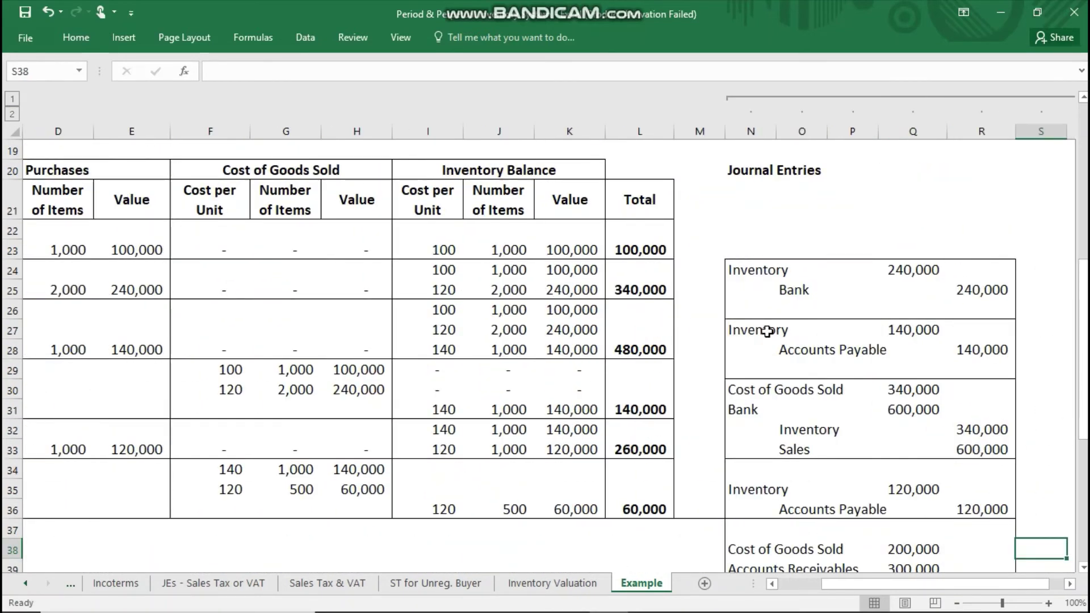
{"action": "left_click_drag", "start_coordinate": [767, 332], "coordinate": [974, 365]}
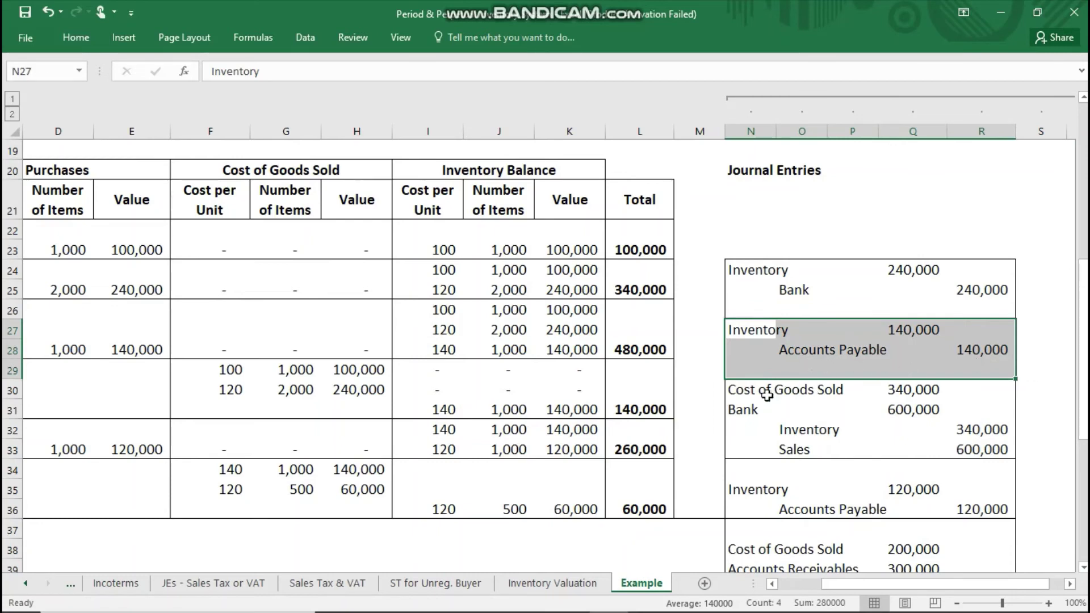
- From the third journal entry, go back to the FIFO table and examine the first sale's cost of goods sold figures in row 29
{"action": "left_click", "coordinate": [761, 396]}
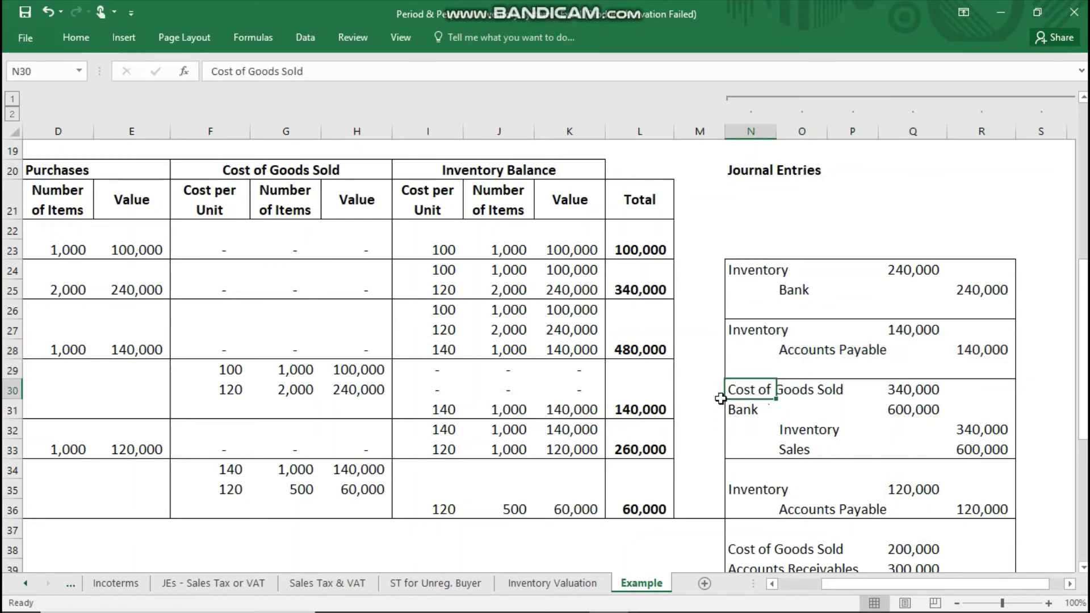
{"action": "left_click", "coordinate": [208, 338]}
{"action": "key", "text": "Left"}
{"action": "key", "text": "Left"}
{"action": "key", "text": "Left"}
{"action": "key", "text": "Left"}
{"action": "key", "text": "Left"}
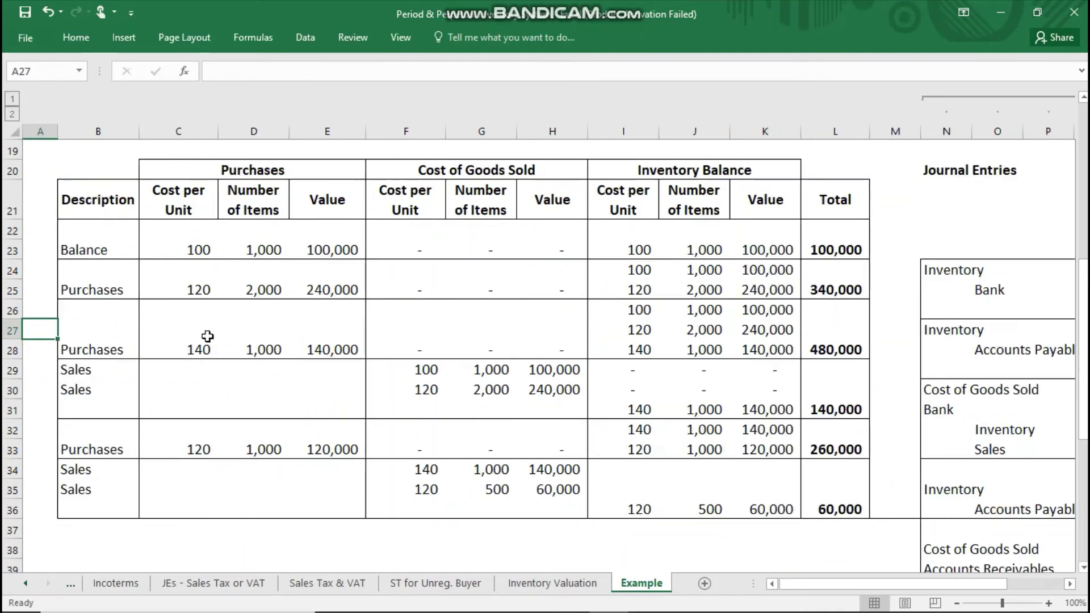
{"action": "key", "text": "Down"}
{"action": "key", "text": "Right"}
{"action": "key", "text": "Right"}
{"action": "key", "text": "Right"}
{"action": "key", "text": "Right"}
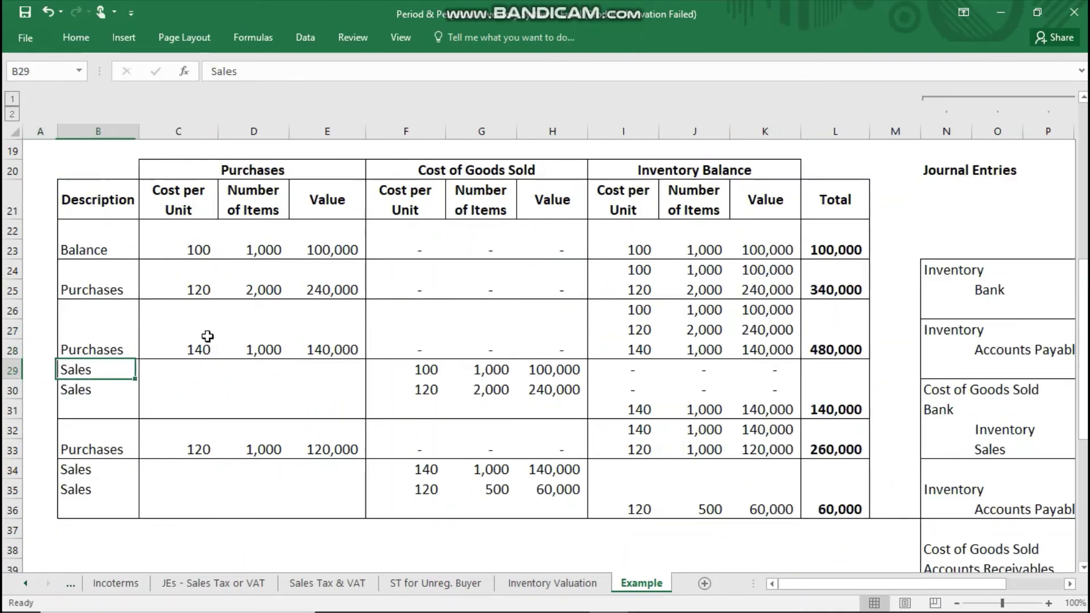
{"action": "key", "text": "Right"}
{"action": "key", "text": "Right"}
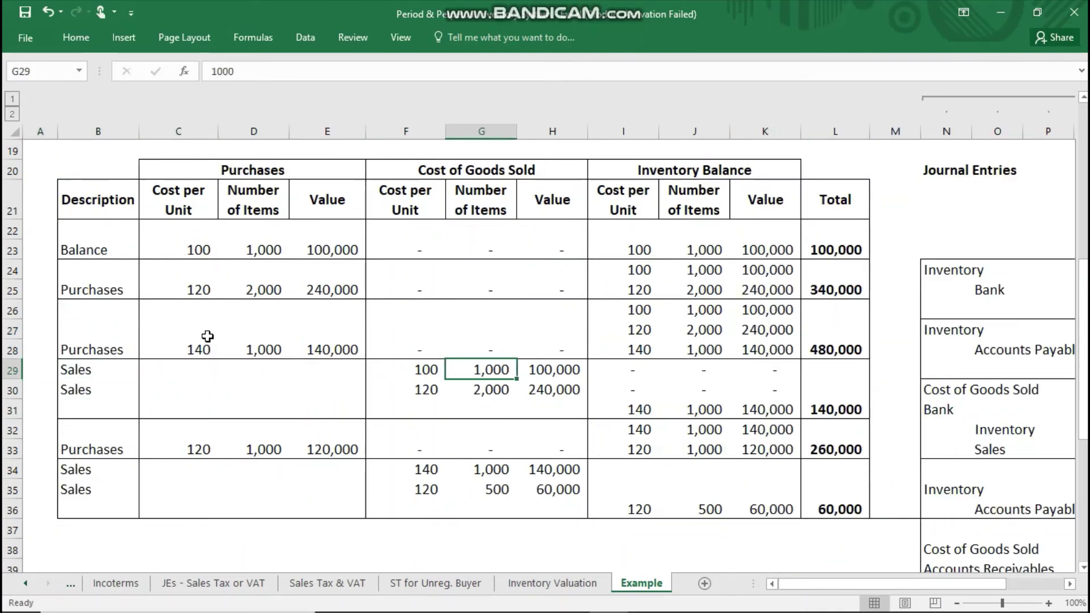
- Return to the Journal Entries section and review the third entry's lines in rows 30 to 33, including the Sales line
{"action": "key", "text": "Right"}
{"action": "key", "text": "Right"}
{"action": "key", "text": "Right"}
{"action": "key", "text": "Right"}
{"action": "key", "text": "Right"}
{"action": "key", "text": "Right"}
{"action": "key", "text": "Right"}
{"action": "key", "text": "Right"}
{"action": "key", "text": "Right"}
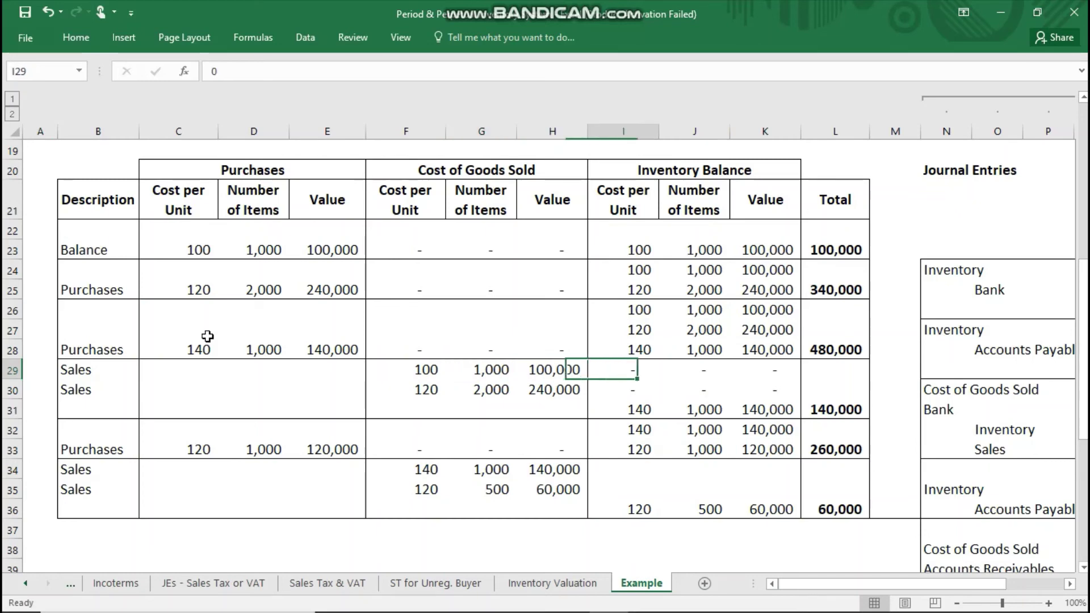
{"action": "key", "text": "Right"}
{"action": "key", "text": "Right"}
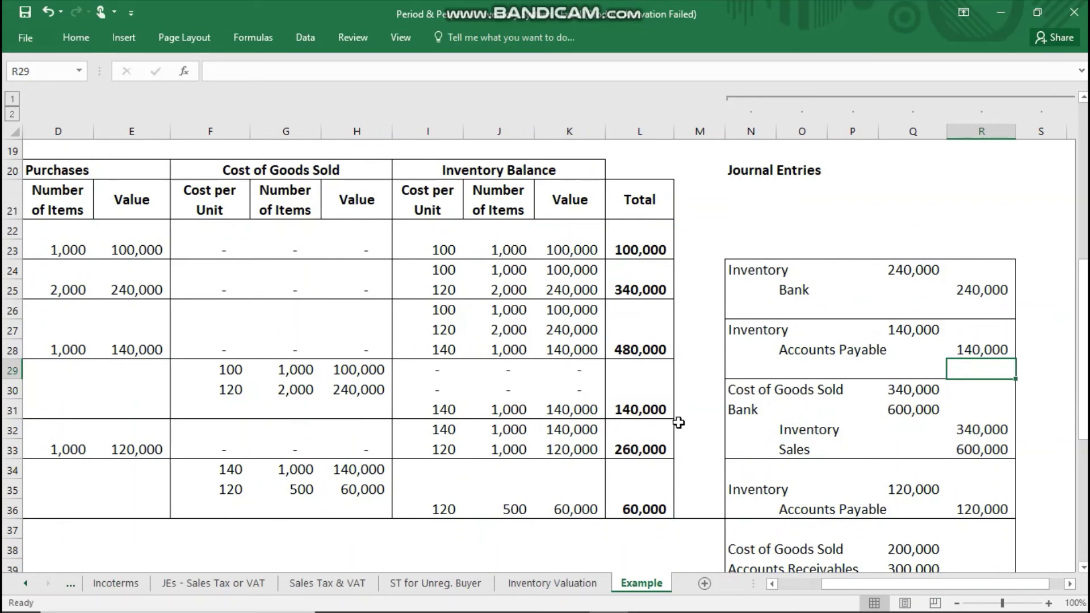
{"action": "left_click_drag", "start_coordinate": [742, 393], "coordinate": [978, 444]}
{"action": "left_click", "coordinate": [796, 450]}
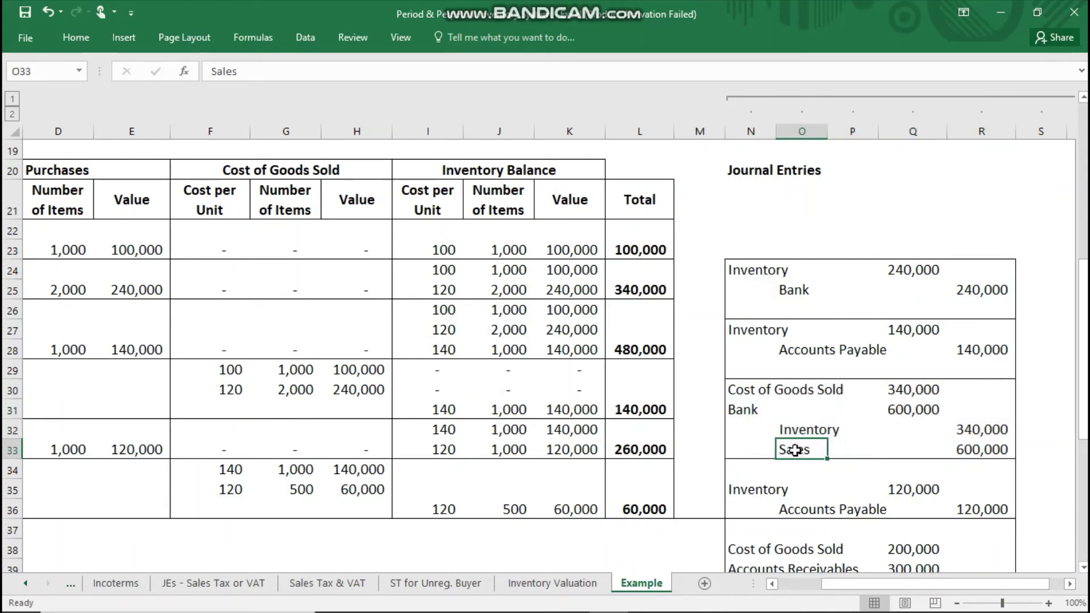
- Compare the cost of goods sold values in H29:H30 with the third entry's Cost of Goods Sold debit and Inventory credit
{"action": "left_click", "coordinate": [739, 390]}
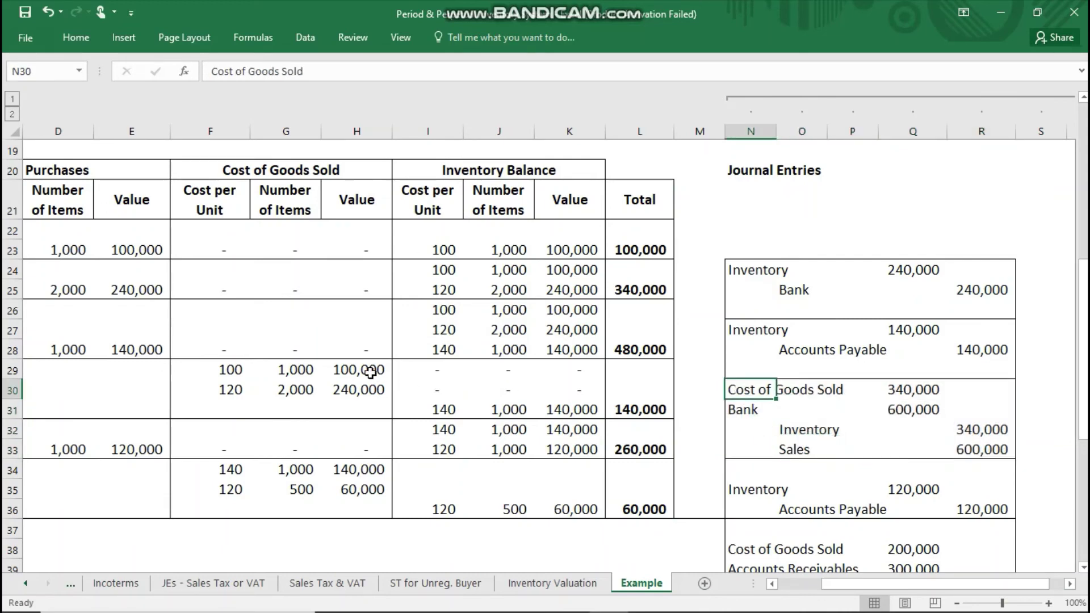
{"action": "left_click_drag", "start_coordinate": [371, 372], "coordinate": [367, 389]}
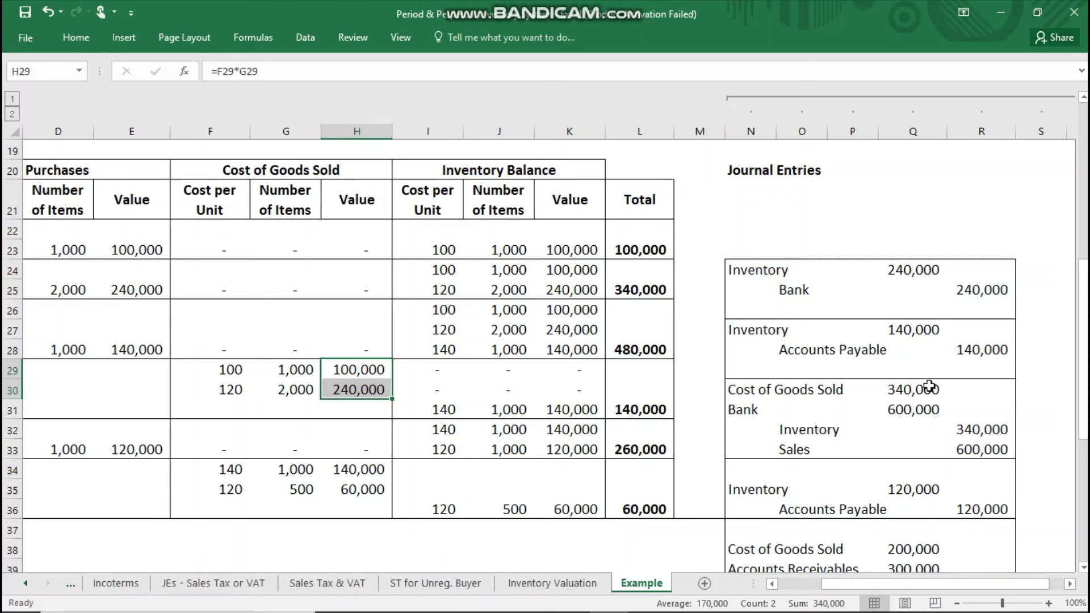
{"action": "left_click", "coordinate": [928, 388]}
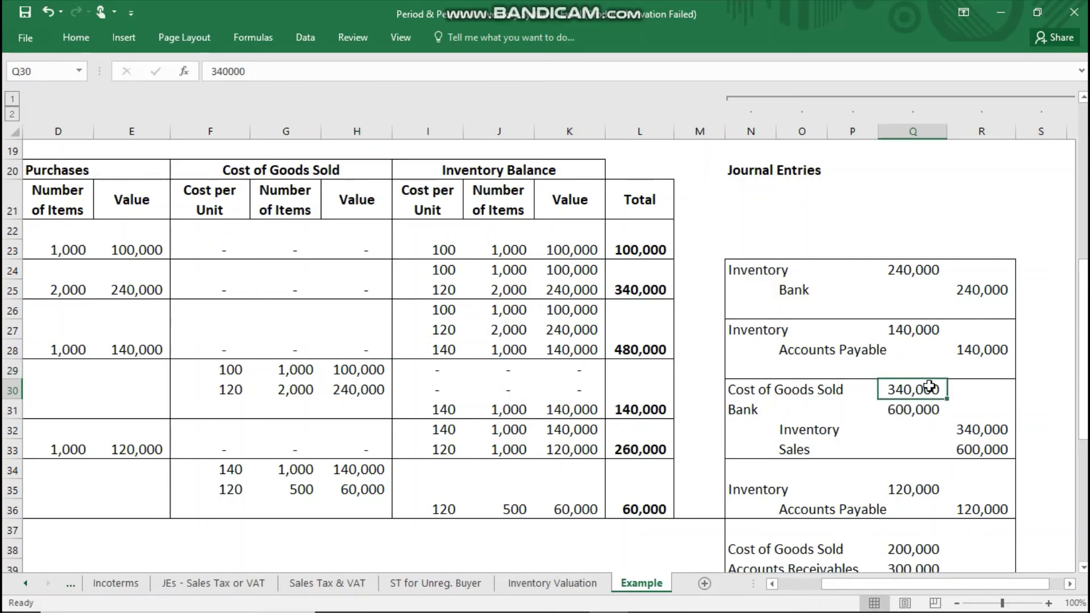
{"action": "left_click", "coordinate": [972, 428]}
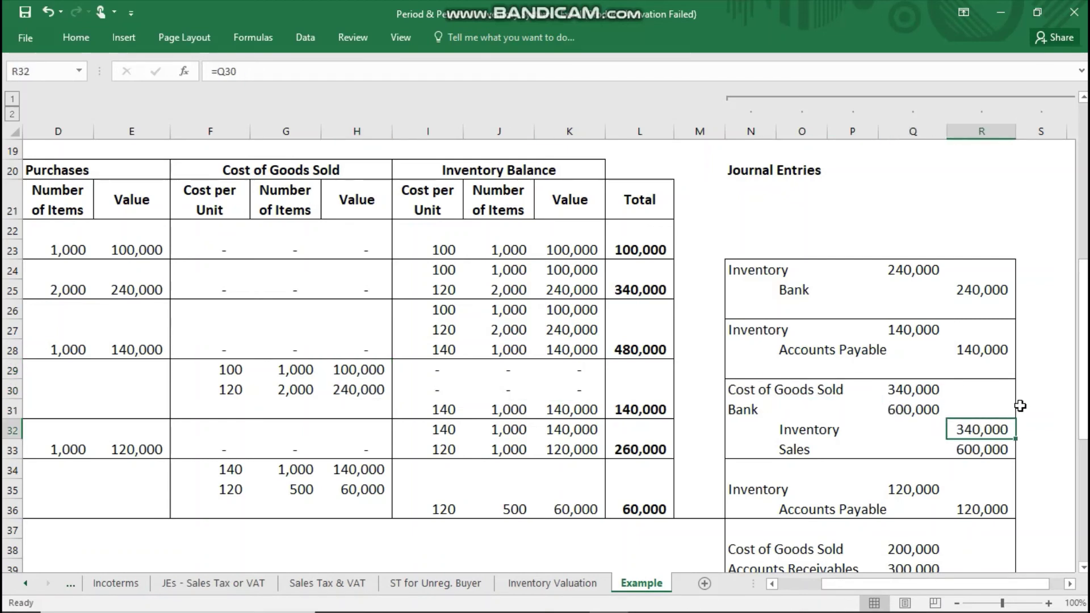
- Examine the third entry's Sales credit in R33 and its Bank debit in Q31, including how the Bank amount is calculated
{"action": "left_click", "coordinate": [952, 449]}
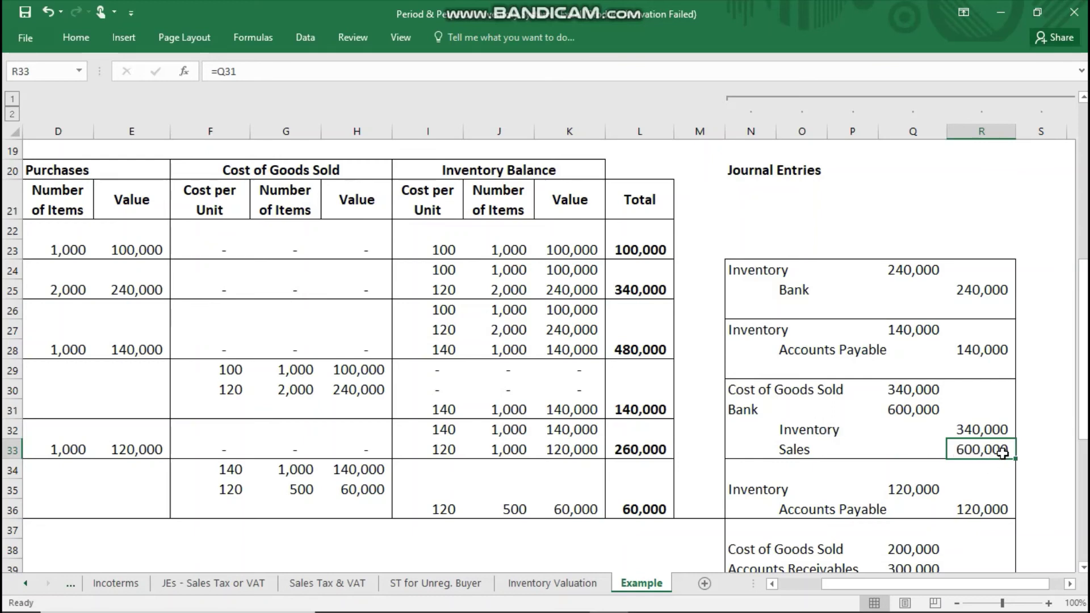
{"action": "left_click", "coordinate": [761, 411]}
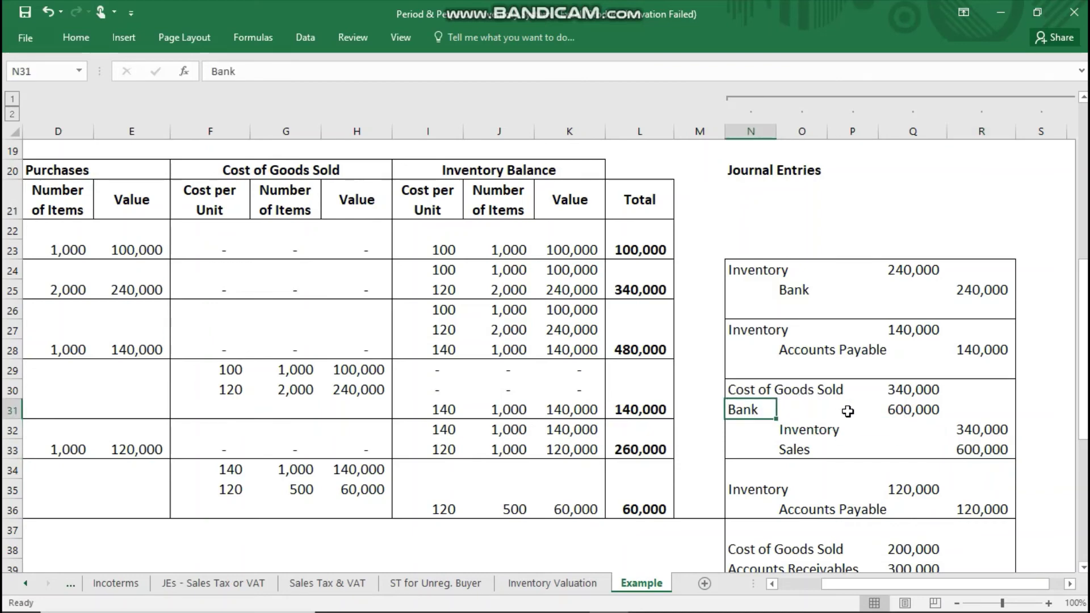
{"action": "left_click", "coordinate": [887, 408]}
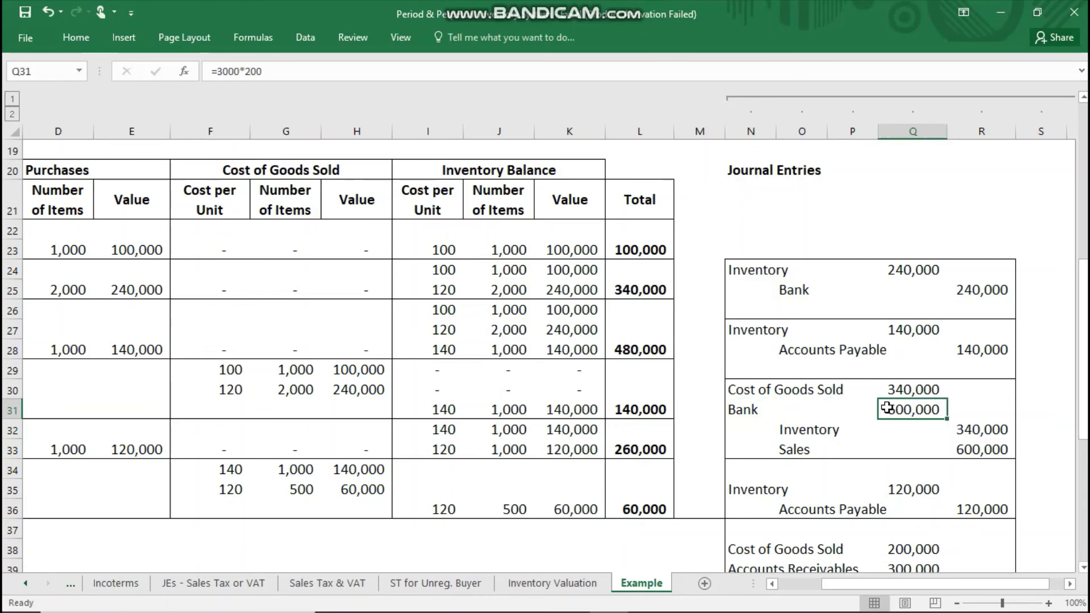
- Go back from the third journal entry to the transaction list and examine the 18 March credit purchase in row 9
{"action": "key", "text": "Down"}
{"action": "key", "text": "Down"}
{"action": "key", "text": "Down"}
{"action": "key", "text": "Down"}
{"action": "key", "text": "Up"}
{"action": "key", "text": "Up"}
{"action": "key", "text": "Up"}
{"action": "key", "text": "Up"}
{"action": "key", "text": "Up"}
{"action": "key", "text": "Up"}
{"action": "key", "text": "Up"}
{"action": "key", "text": "Up"}
{"action": "key", "text": "Up"}
{"action": "key", "text": "Up"}
{"action": "key", "text": "Up"}
{"action": "key", "text": "Up"}
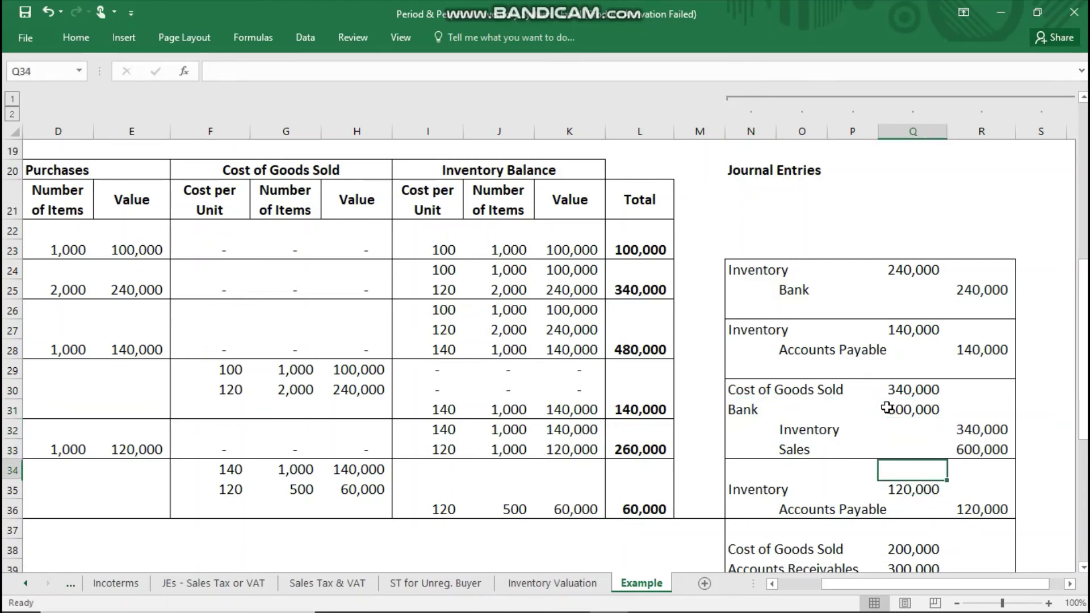
{"action": "key", "text": "Up"}
{"action": "key", "text": "Up"}
{"action": "key", "text": "Up"}
{"action": "key", "text": "Up"}
{"action": "key", "text": "Up"}
{"action": "key", "text": "Up"}
{"action": "key", "text": "Up"}
{"action": "key", "text": "Up"}
{"action": "key", "text": "Up"}
{"action": "key", "text": "Up"}
{"action": "key", "text": "Up"}
{"action": "key", "text": "Up"}
{"action": "key", "text": "Up"}
{"action": "key", "text": "Up"}
{"action": "key", "text": "Up"}
{"action": "key", "text": "Up"}
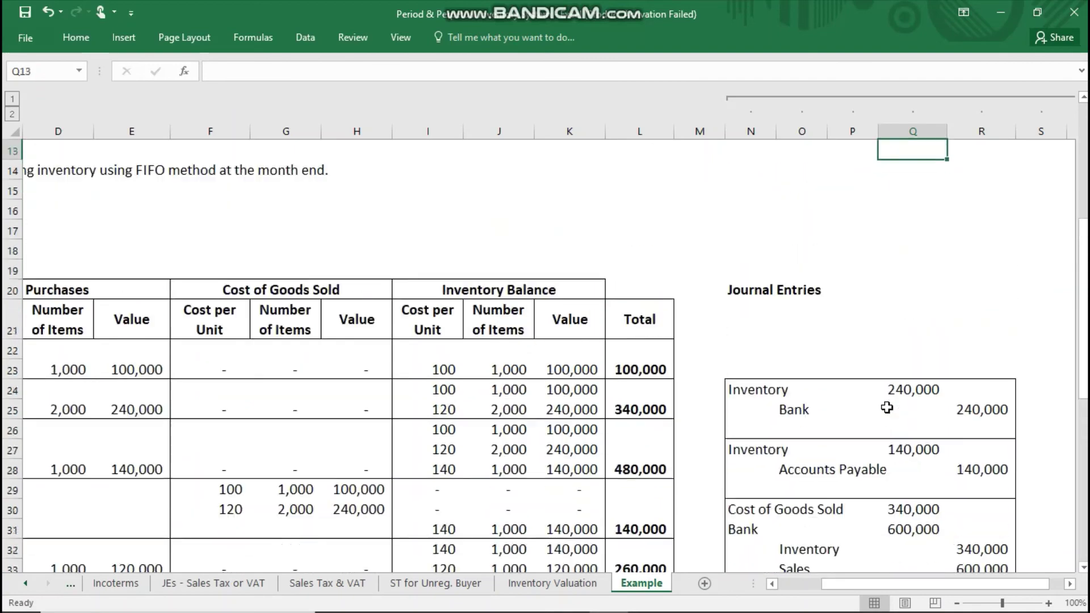
{"action": "key", "text": "Left"}
{"action": "key", "text": "Left"}
{"action": "key", "text": "Left"}
{"action": "key", "text": "Left"}
{"action": "key", "text": "Left"}
{"action": "key", "text": "Left"}
{"action": "key", "text": "Left"}
{"action": "key", "text": "Left"}
{"action": "key", "text": "Left"}
{"action": "key", "text": "Left"}
{"action": "key", "text": "Left"}
{"action": "key", "text": "Left"}
{"action": "key", "text": "Left"}
{"action": "key", "text": "Left"}
{"action": "key", "text": "Left"}
{"action": "key", "text": "Left"}
{"action": "key", "text": "Down"}
{"action": "key", "text": "Down"}
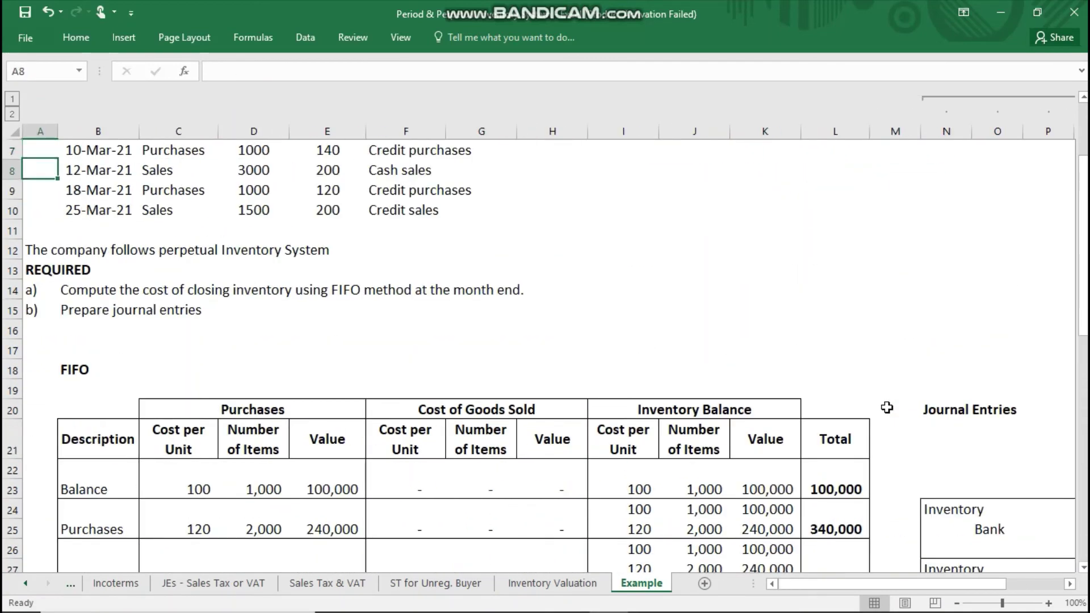
{"action": "key", "text": "Right"}
{"action": "key", "text": "Right"}
{"action": "key", "text": "Right"}
{"action": "key", "text": "Right"}
{"action": "key", "text": "Right"}
{"action": "key", "text": "Right"}
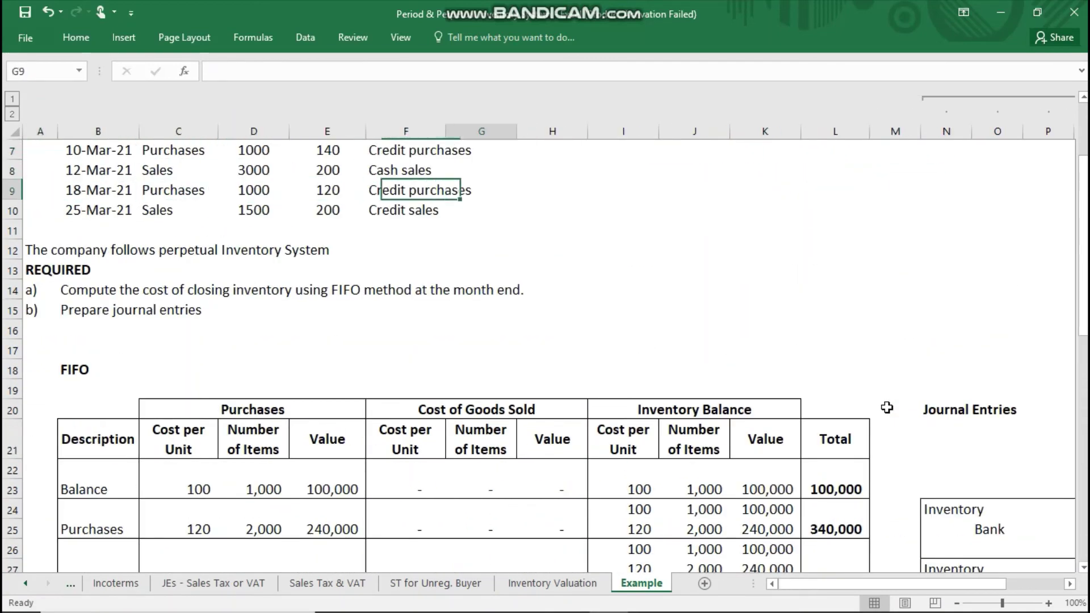
- Check the 25 March credit sale in row 10, and return to Journal Entries to review the fourth entry's Inventory and Accounts Payable lines
{"action": "key", "text": "Down"}
{"action": "key", "text": "Down"}
{"action": "key", "text": "Down"}
{"action": "key", "text": "Down"}
{"action": "key", "text": "Down"}
{"action": "key", "text": "Down"}
{"action": "key", "text": "Down"}
{"action": "key", "text": "Down"}
{"action": "key", "text": "Down"}
{"action": "key", "text": "Down"}
{"action": "key", "text": "Down"}
{"action": "key", "text": "Down"}
{"action": "key", "text": "Down"}
{"action": "key", "text": "Down"}
{"action": "key", "text": "Down"}
{"action": "key", "text": "Down"}
{"action": "key", "text": "Down"}
{"action": "key", "text": "Down"}
{"action": "key", "text": "Down"}
{"action": "key", "text": "Down"}
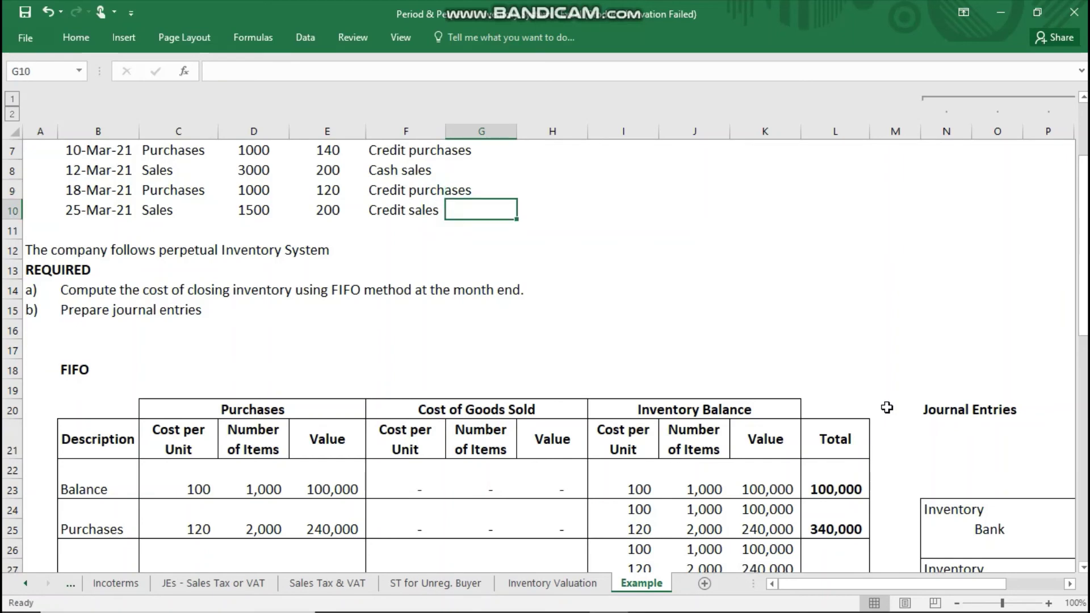
{"action": "key", "text": "Right"}
{"action": "key", "text": "Right"}
{"action": "key", "text": "Right"}
{"action": "key", "text": "Right"}
{"action": "key", "text": "Right"}
{"action": "key", "text": "Right"}
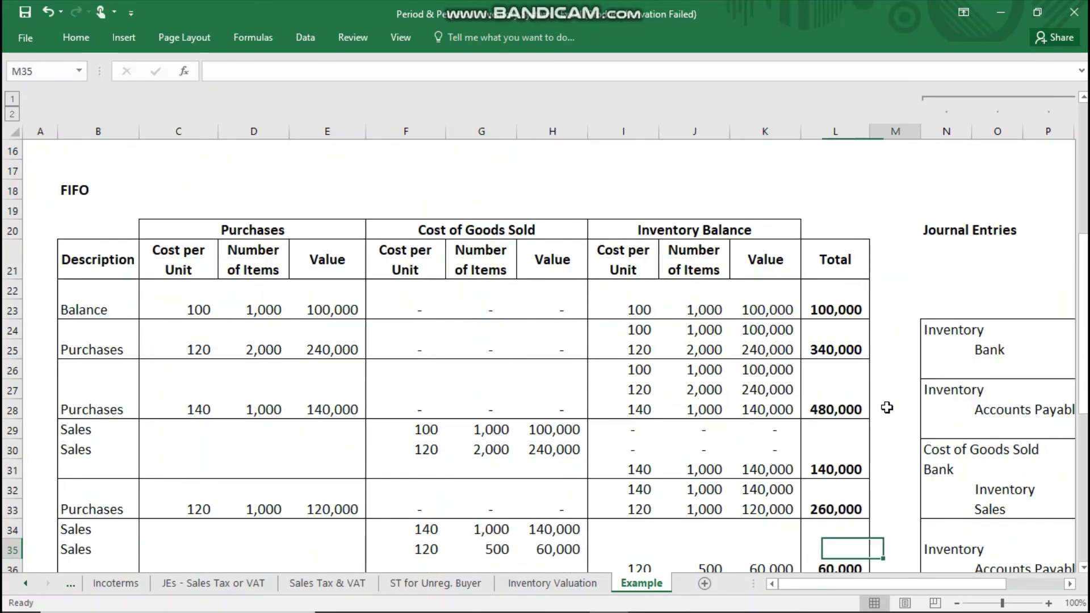
{"action": "key", "text": "Down"}
{"action": "key", "text": "Right"}
{"action": "key", "text": "Right"}
{"action": "key", "text": "Right"}
{"action": "key", "text": "Right"}
{"action": "key", "text": "Right"}
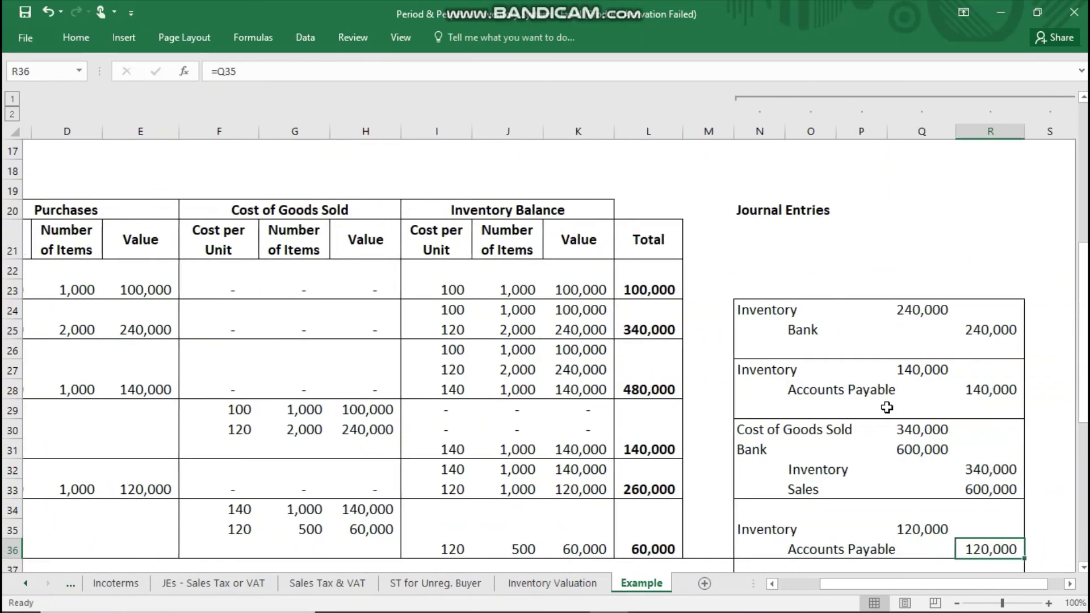
- Review the fifth journal entry in rows 38 to 41 and total the units of the second sale in G34:G35
{"action": "key", "text": "Down"}
{"action": "key", "text": "Down"}
{"action": "key", "text": "Down"}
{"action": "key", "text": "Down"}
{"action": "key", "text": "Down"}
{"action": "key", "text": "Down"}
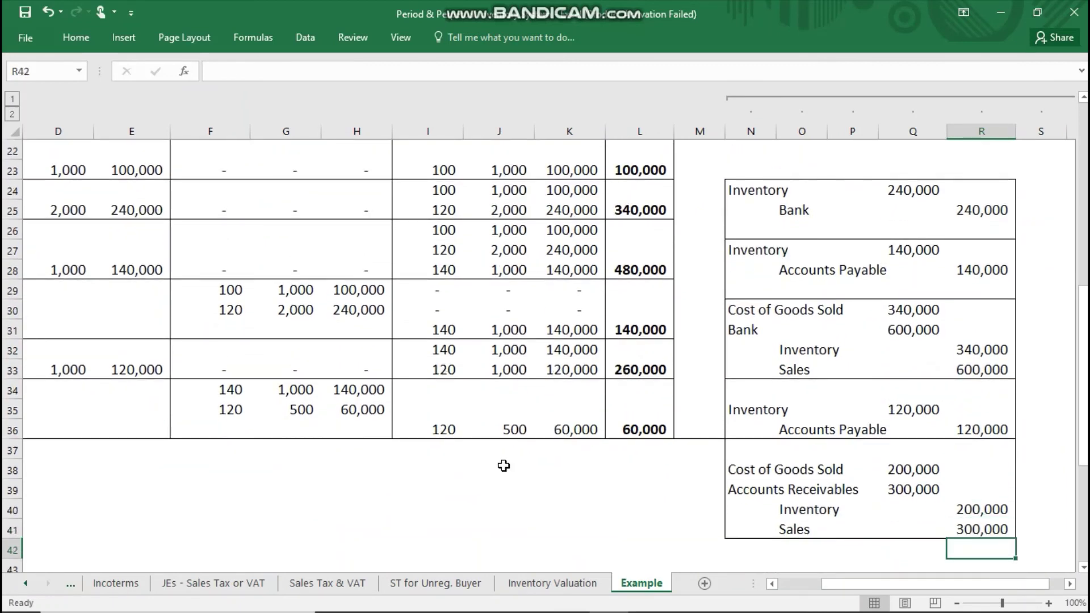
{"action": "left_click", "coordinate": [311, 392]}
{"action": "left_click_drag", "start_coordinate": [310, 392], "coordinate": [310, 410]}
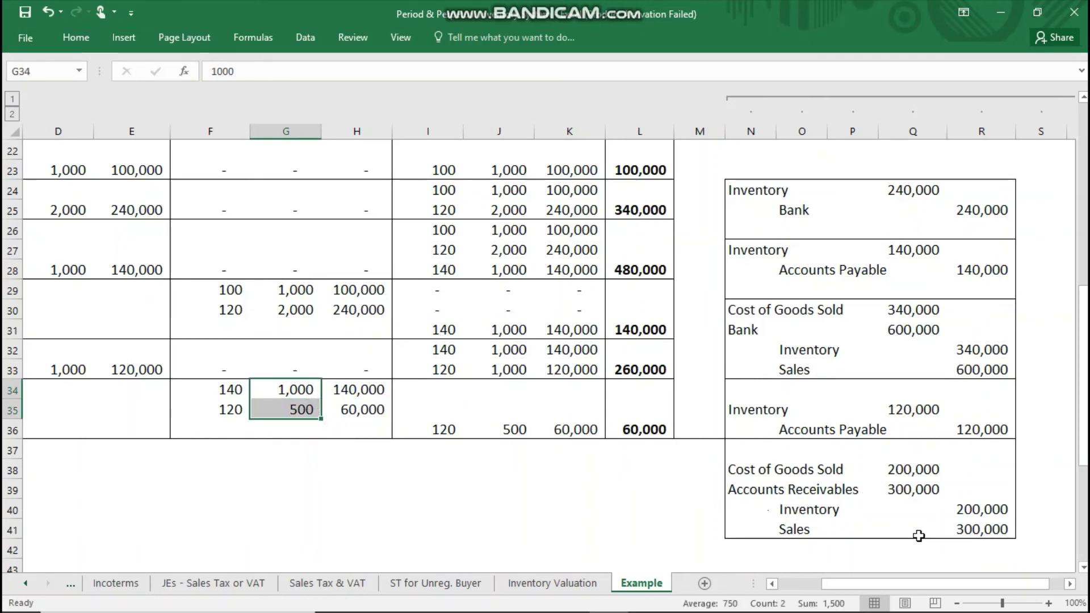
- Examine the fifth entry's Sales credit in R41 and its Accounts Receivables debit line in row 39
{"action": "left_click", "coordinate": [949, 528]}
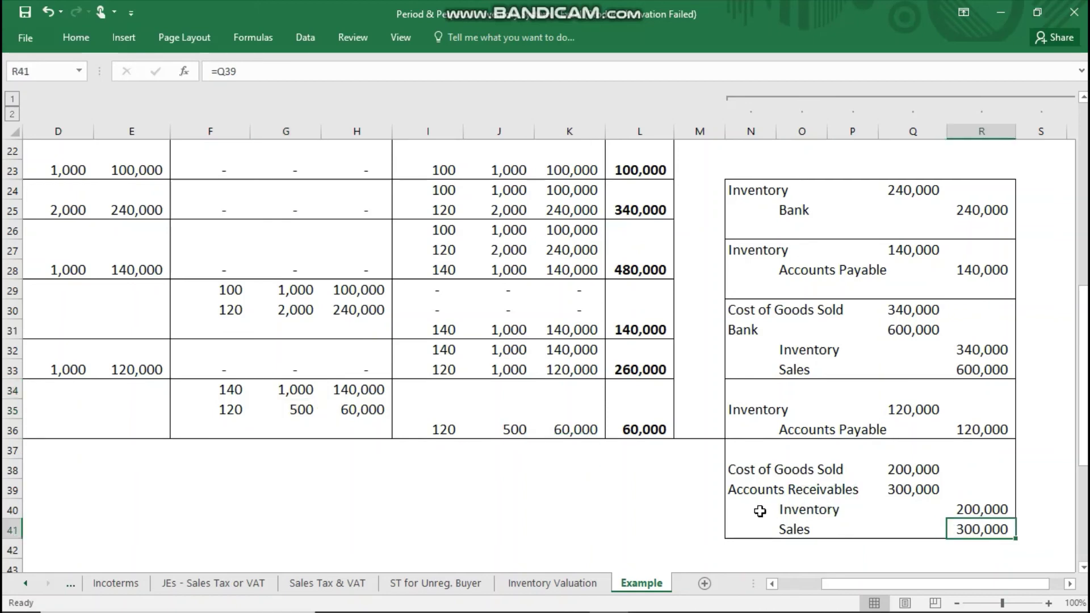
{"action": "left_click", "coordinate": [807, 525]}
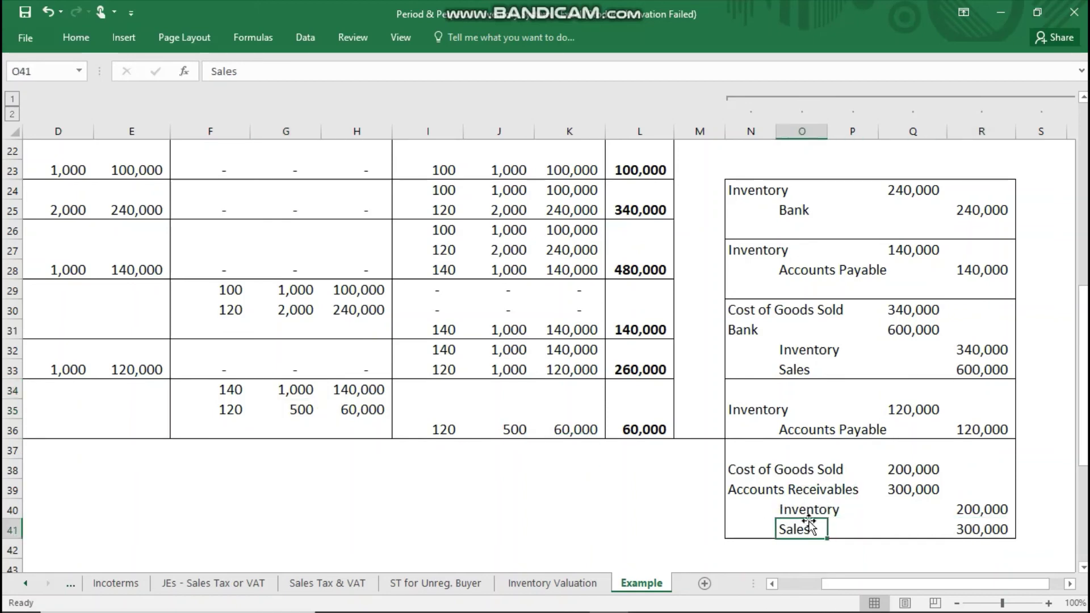
{"action": "left_click", "coordinate": [993, 531]}
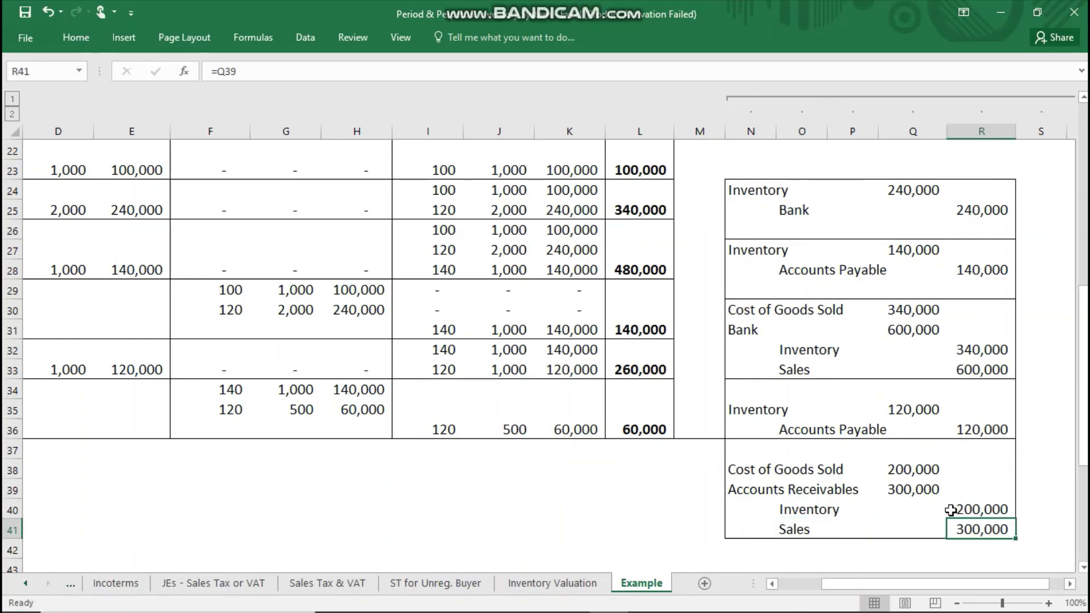
{"action": "left_click", "coordinate": [764, 490]}
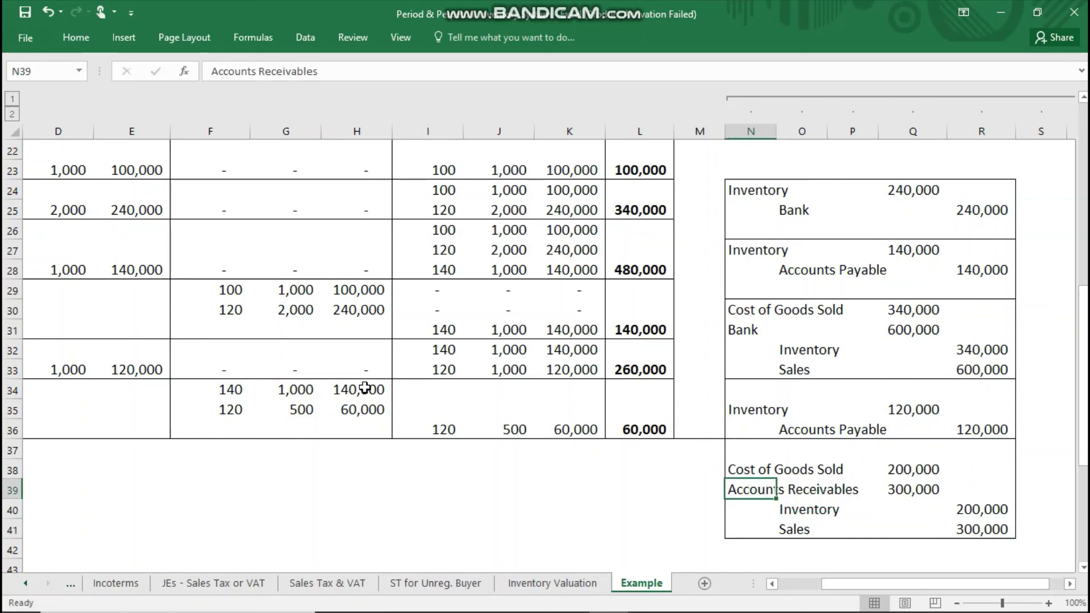
- Compare the cost of goods sold values in H34:H35 with the fifth entry's Cost of Goods Sold debit and Inventory credit
{"action": "left_click_drag", "start_coordinate": [365, 388], "coordinate": [363, 409]}
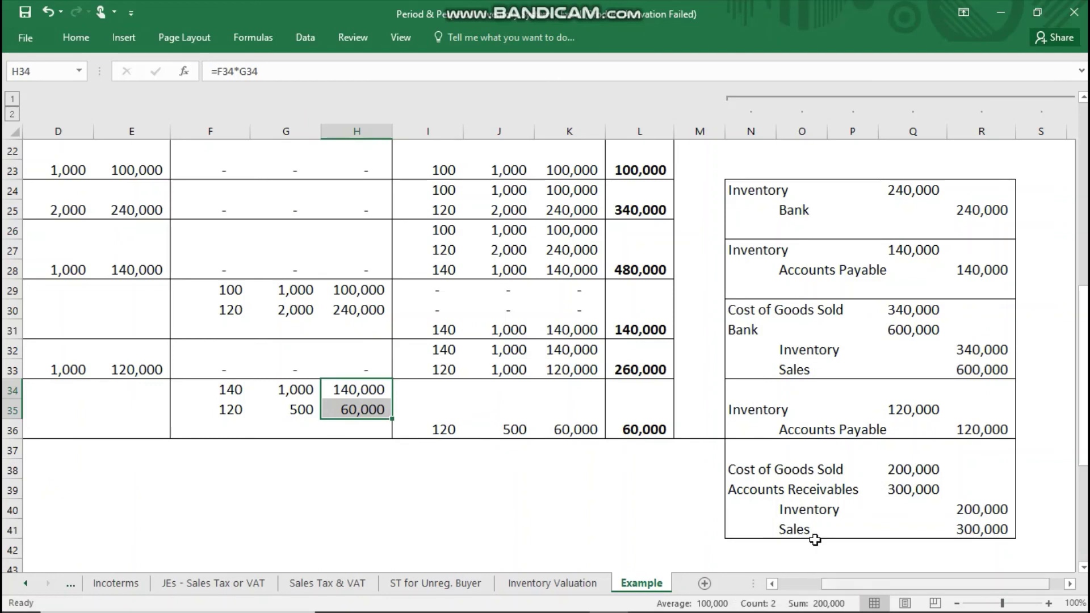
{"action": "left_click", "coordinate": [896, 470]}
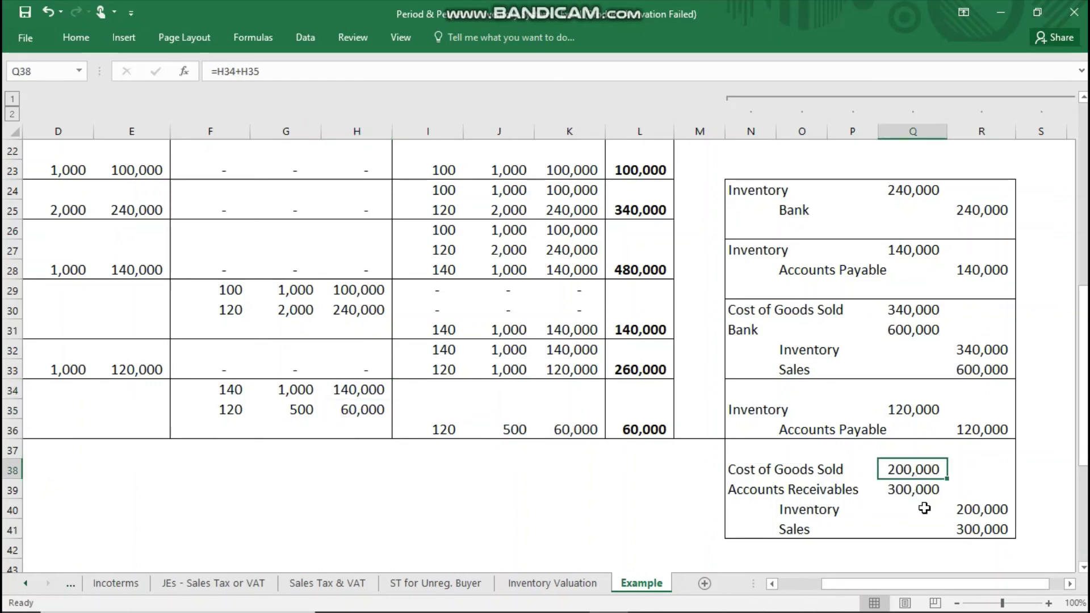
{"action": "left_click", "coordinate": [970, 509]}
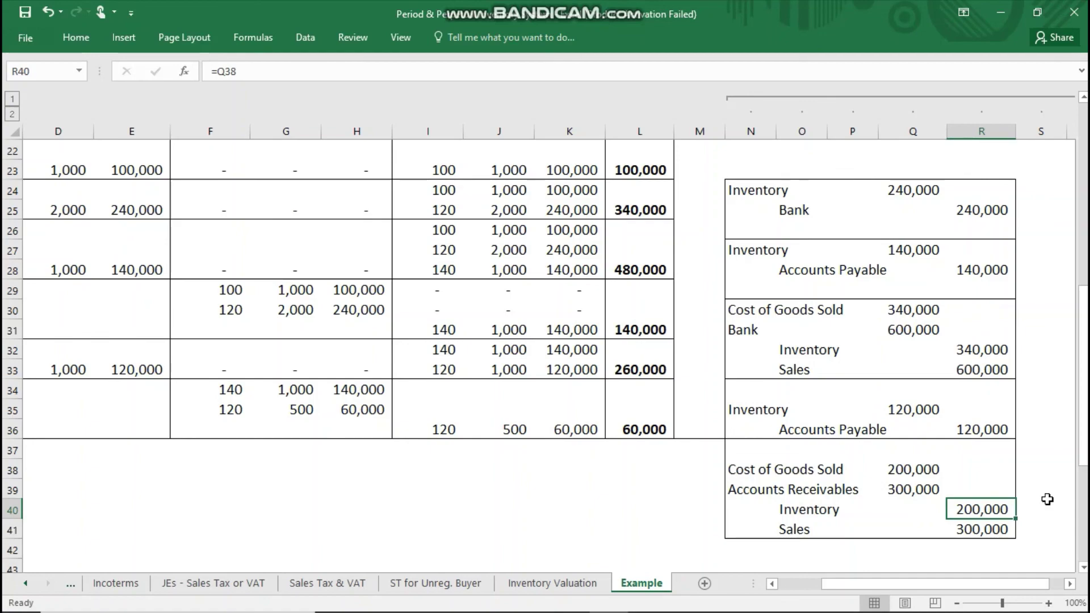
- Return from the fifth journal entry to the March 2021 transaction list at the start of the sheet
{"action": "key", "text": "Up"}
{"action": "key", "text": "Up"}
{"action": "key", "text": "Up"}
{"action": "key", "text": "Up"}
{"action": "key", "text": "Up"}
{"action": "key", "text": "Up"}
{"action": "key", "text": "Up"}
{"action": "key", "text": "Up"}
{"action": "key", "text": "Up"}
{"action": "key", "text": "Up"}
{"action": "key", "text": "Up"}
{"action": "key", "text": "Up"}
{"action": "key", "text": "Up"}
{"action": "key", "text": "Up"}
{"action": "key", "text": "Up"}
{"action": "key", "text": "Up"}
{"action": "key", "text": "Up"}
{"action": "key", "text": "Up"}
{"action": "key", "text": "Up"}
{"action": "key", "text": "Up"}
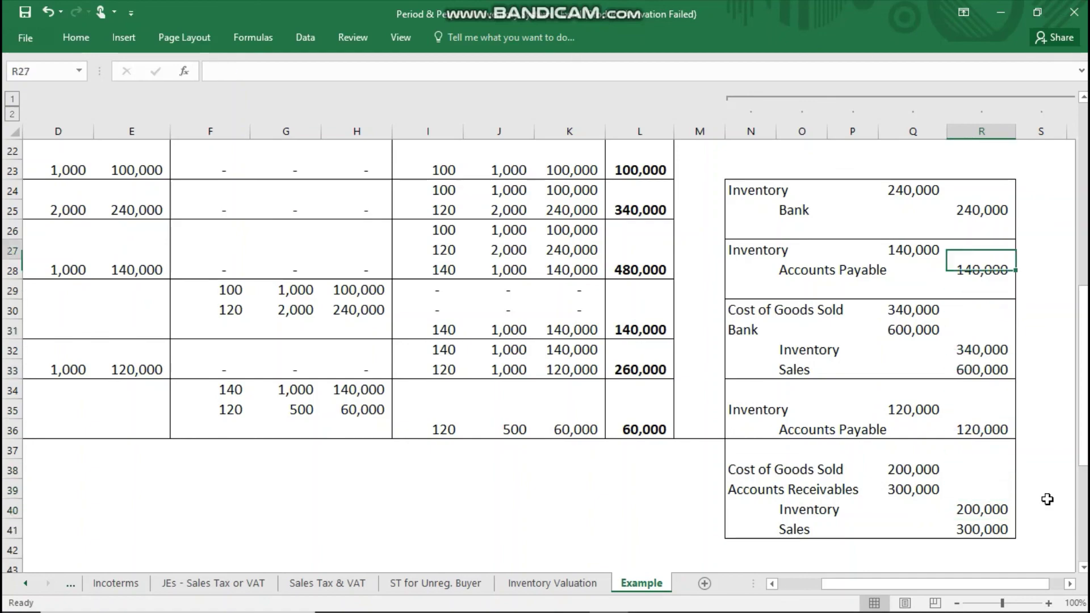
{"action": "key", "text": "Up"}
{"action": "key", "text": "Up"}
{"action": "key", "text": "Up"}
{"action": "key", "text": "Up"}
{"action": "key", "text": "Up"}
{"action": "key", "text": "Up"}
{"action": "key", "text": "Up"}
{"action": "key", "text": "Up"}
{"action": "key", "text": "Up"}
{"action": "key", "text": "Up"}
{"action": "key", "text": "Up"}
{"action": "key", "text": "Up"}
{"action": "key", "text": "Up"}
{"action": "key", "text": "Up"}
{"action": "key", "text": "Up"}
{"action": "key", "text": "Up"}
{"action": "key", "text": "Up"}
{"action": "key", "text": "Up"}
{"action": "key", "text": "Up"}
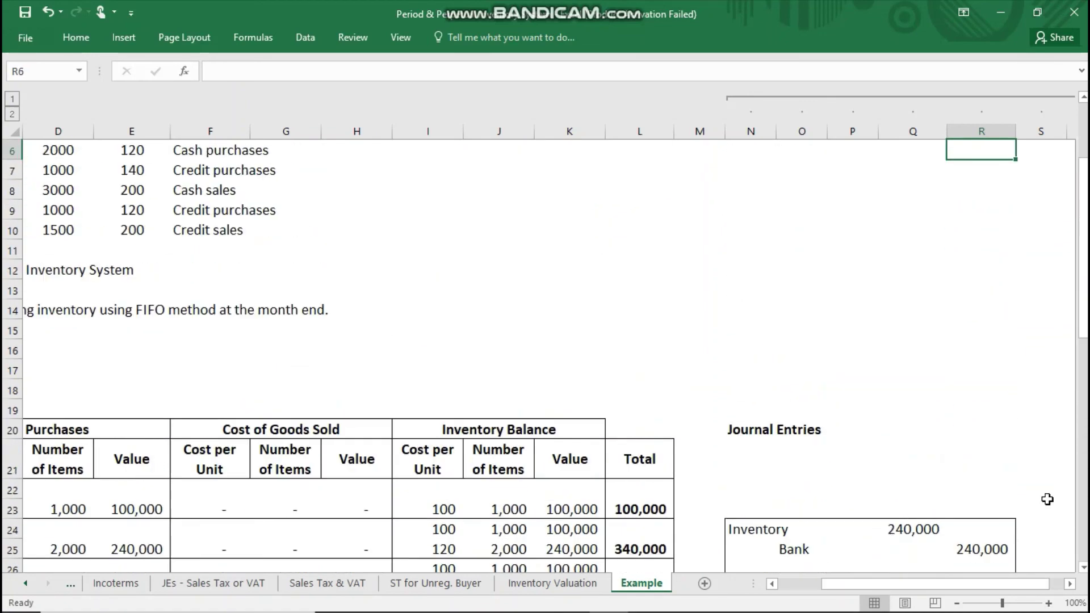
{"action": "key", "text": "Left"}
{"action": "key", "text": "Left"}
{"action": "key", "text": "Left"}
{"action": "key", "text": "Left"}
{"action": "key", "text": "Left"}
{"action": "key", "text": "Left"}
{"action": "key", "text": "Left"}
{"action": "key", "text": "Left"}
{"action": "key", "text": "Left"}
{"action": "key", "text": "Left"}
{"action": "key", "text": "Left"}
{"action": "key", "text": "Left"}
{"action": "key", "text": "Left"}
{"action": "key", "text": "Left"}
{"action": "key", "text": "Left"}
{"action": "key", "text": "Left"}
{"action": "key", "text": "Left"}
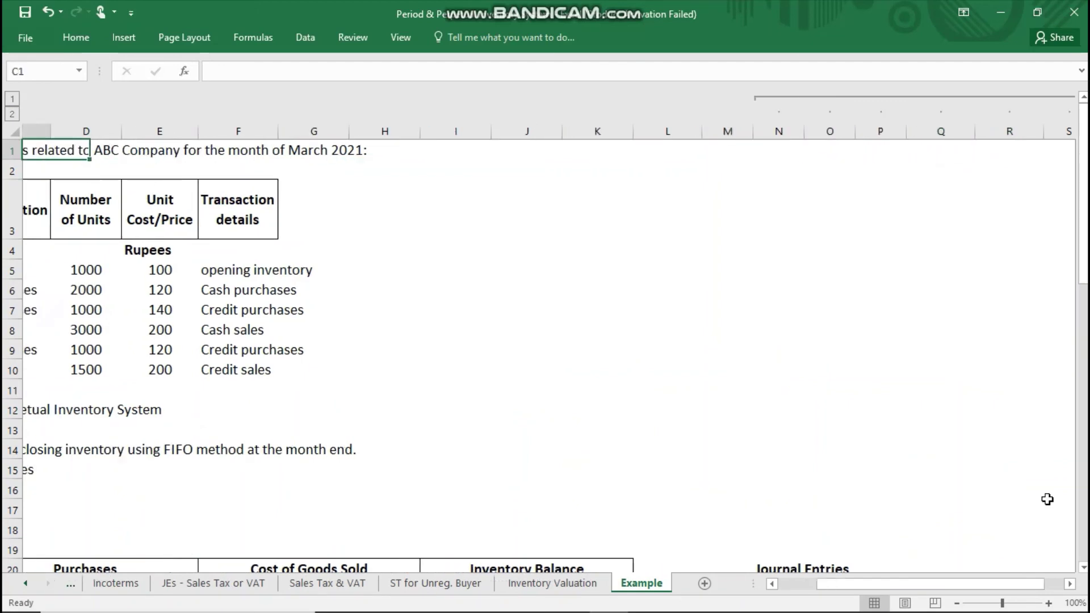